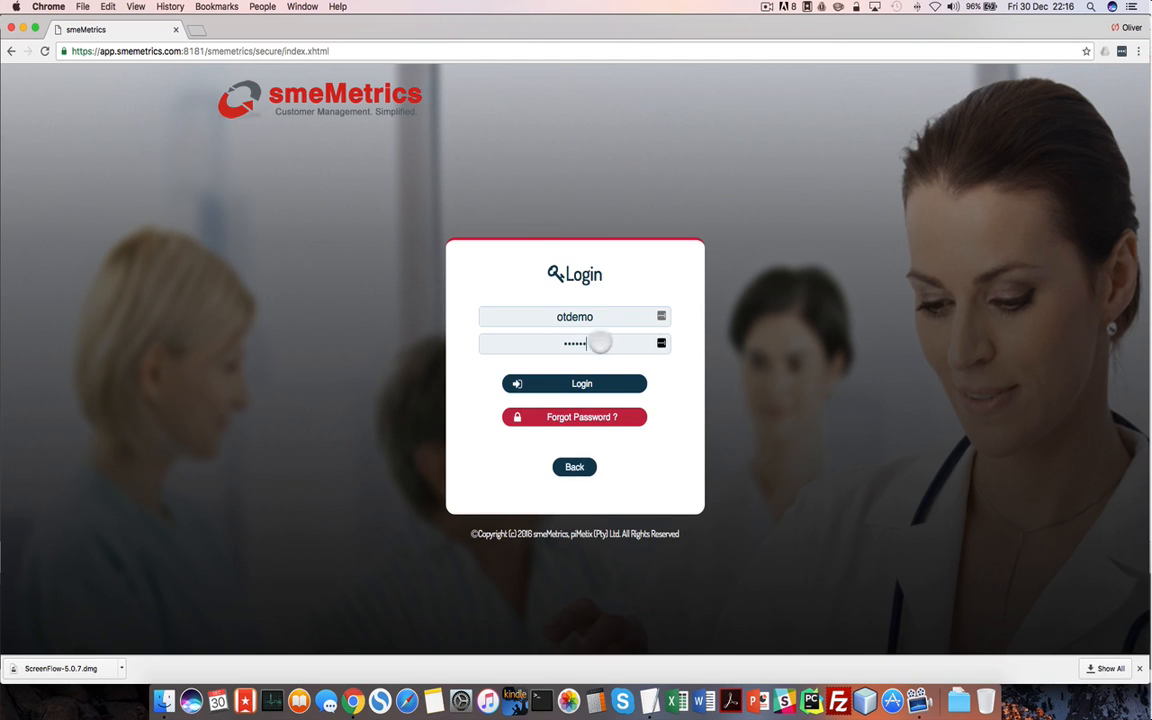
Log in to the smeMetrics demo account with the entered username and password
left_click(582, 384)
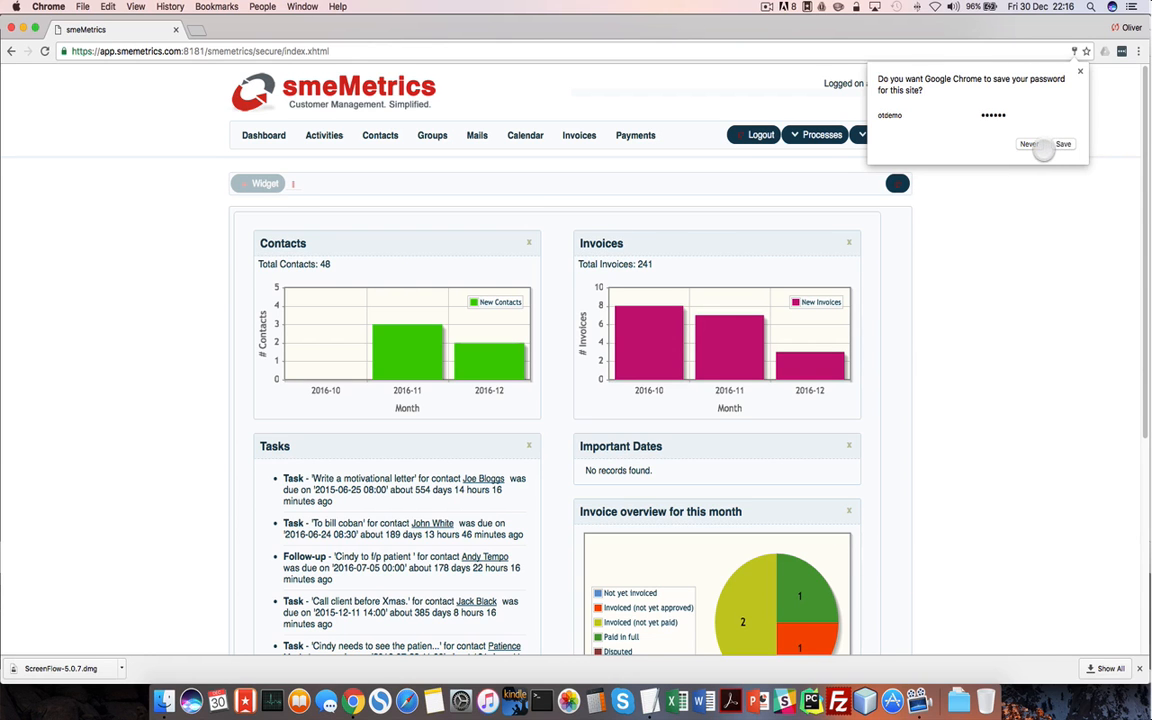
Decline Chrome's save-password offer and scroll through the December 2016 calendar page
left_click(1030, 145)
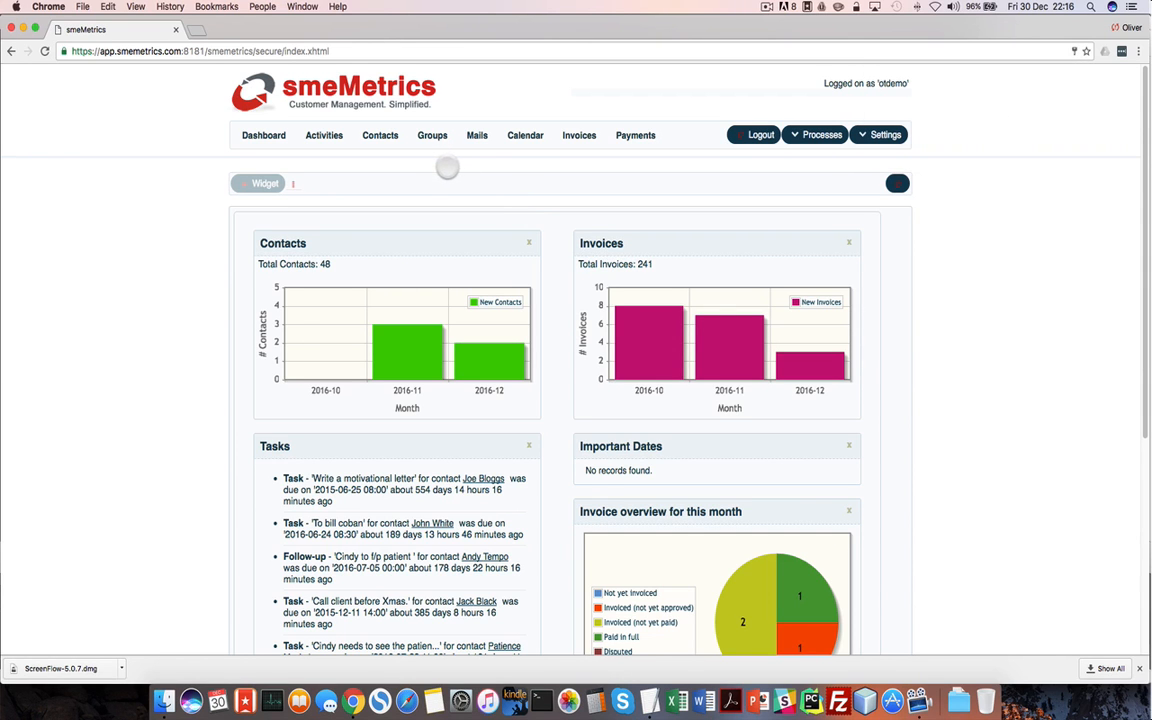
scroll(523, 246, "down", 2)
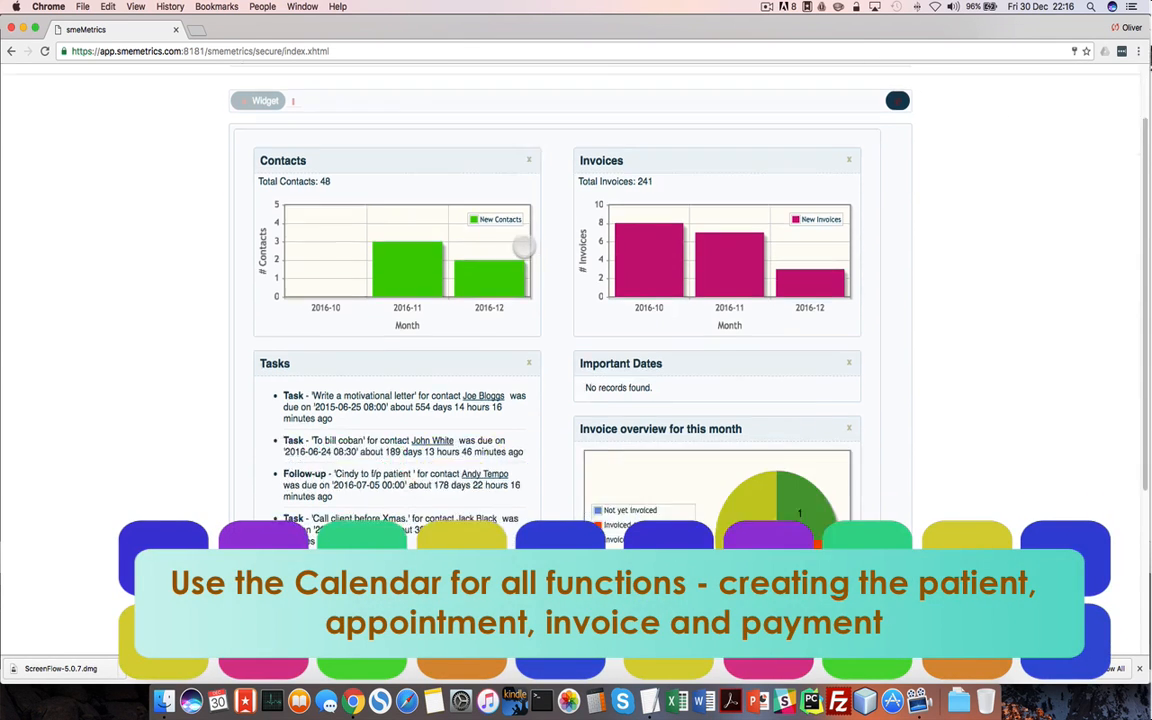
scroll(523, 246, "down", 5)
scroll(523, 246, "up", 8)
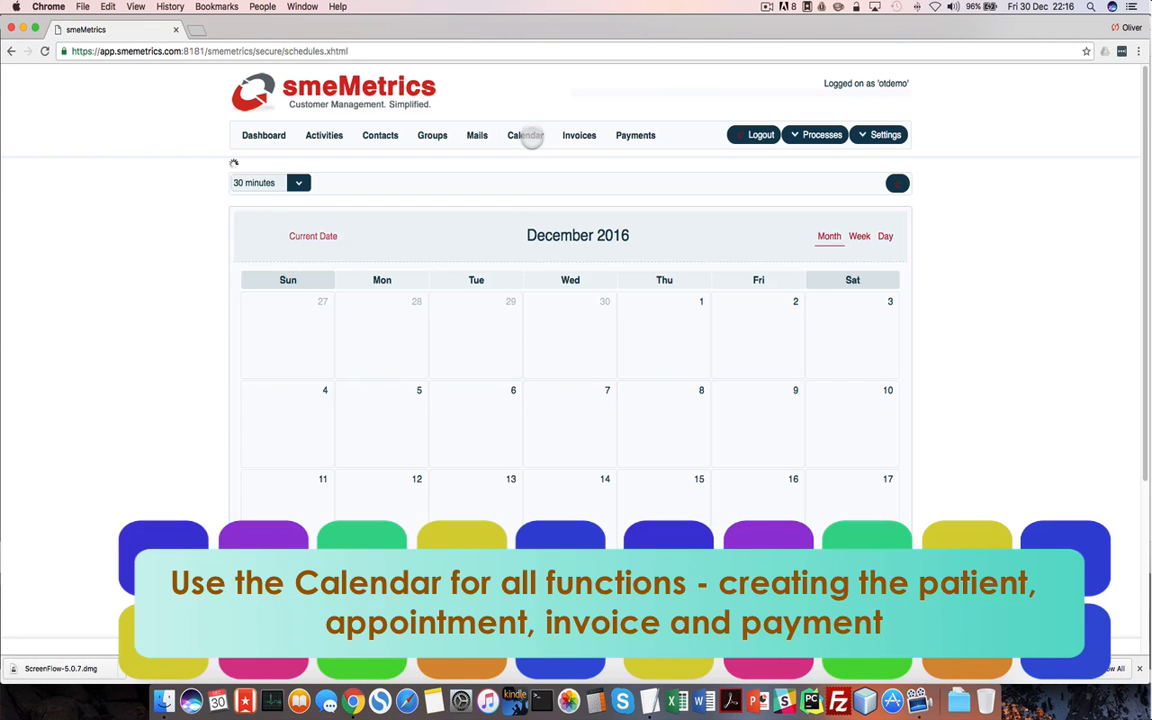
scroll(681, 393, "down", 4)
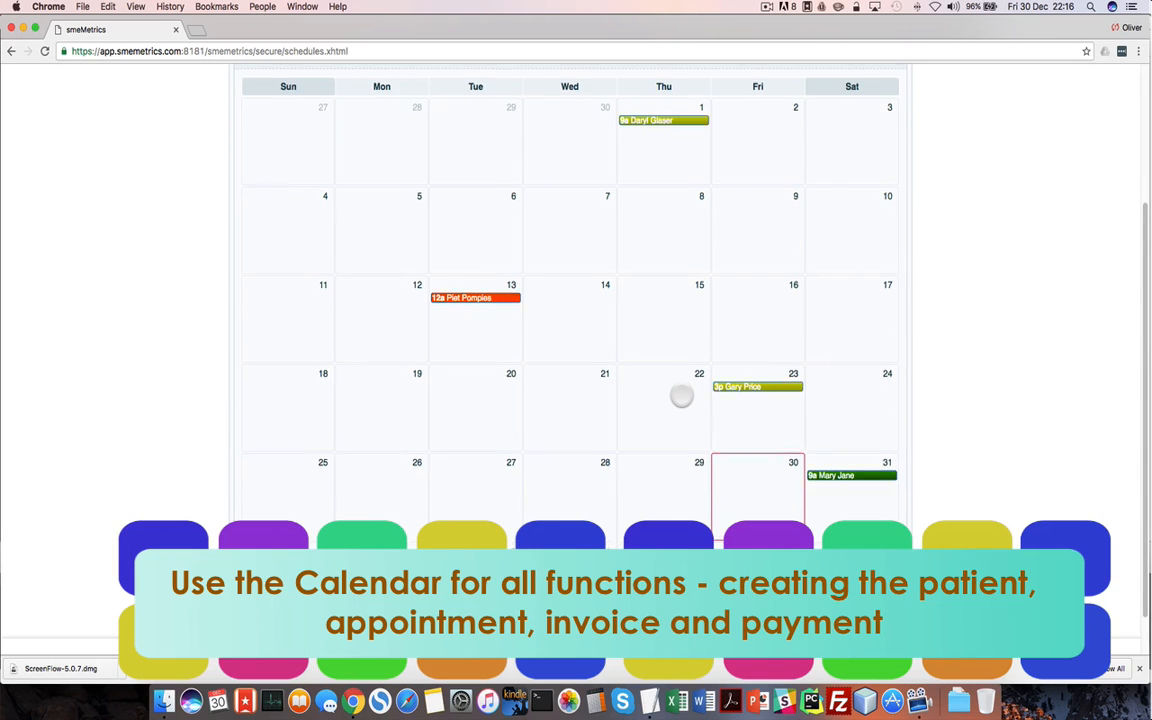
scroll(681, 396, "down", 1)
scroll(681, 396, "up", 6)
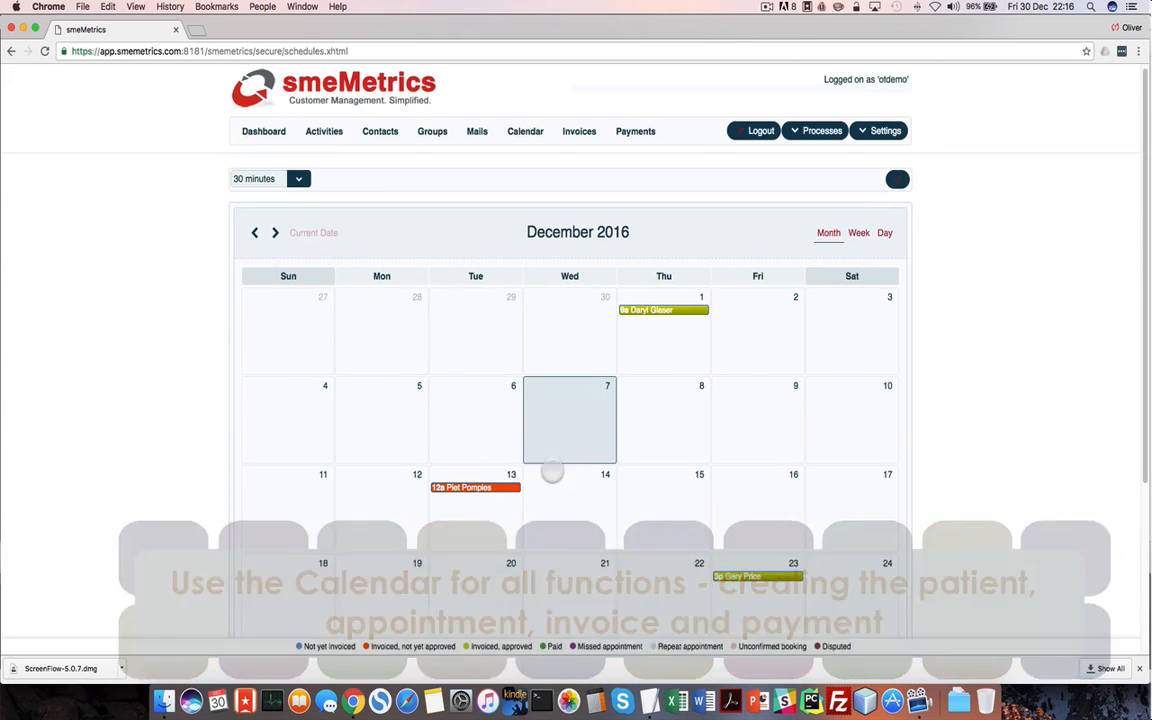
Close the downloads bar and look over the calendar's colour-coded status legend
mouse_move(410, 646)
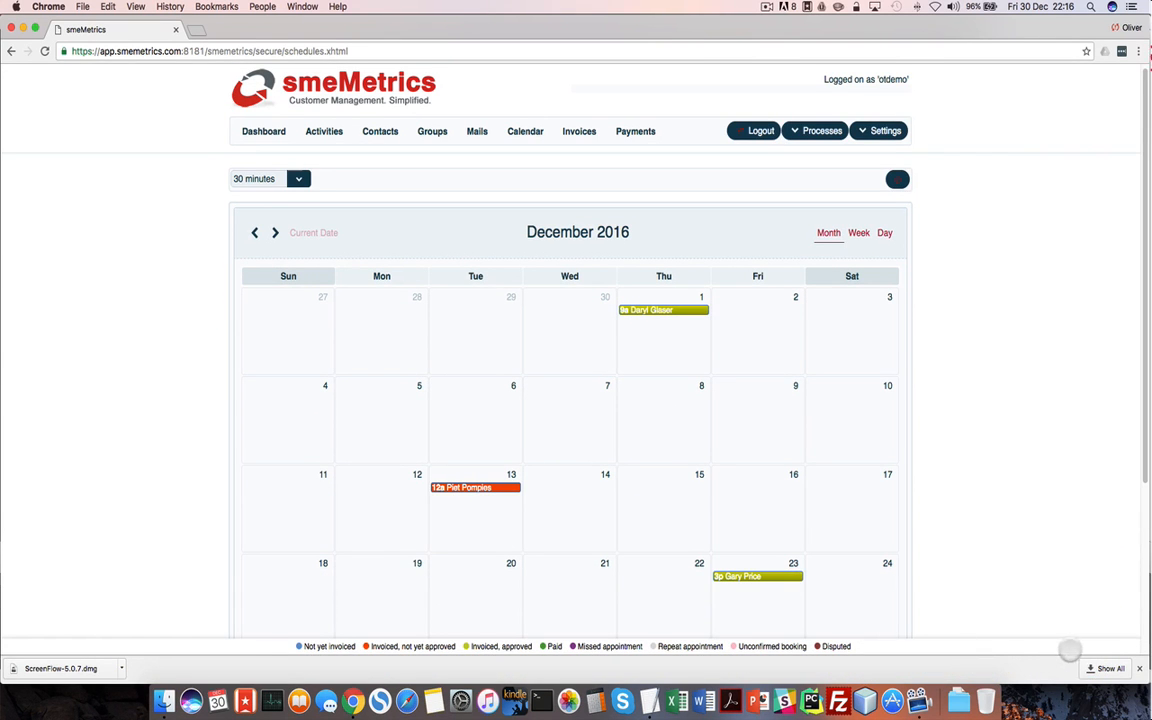
left_click(1139, 668)
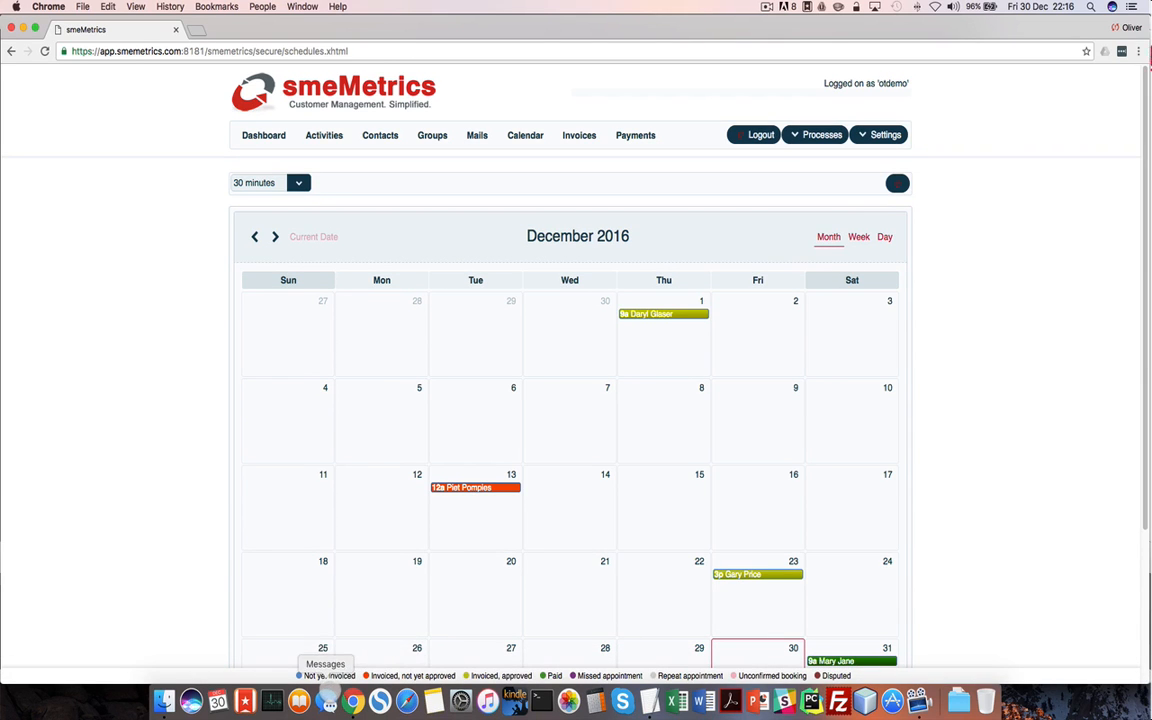
mouse_move(337, 677)
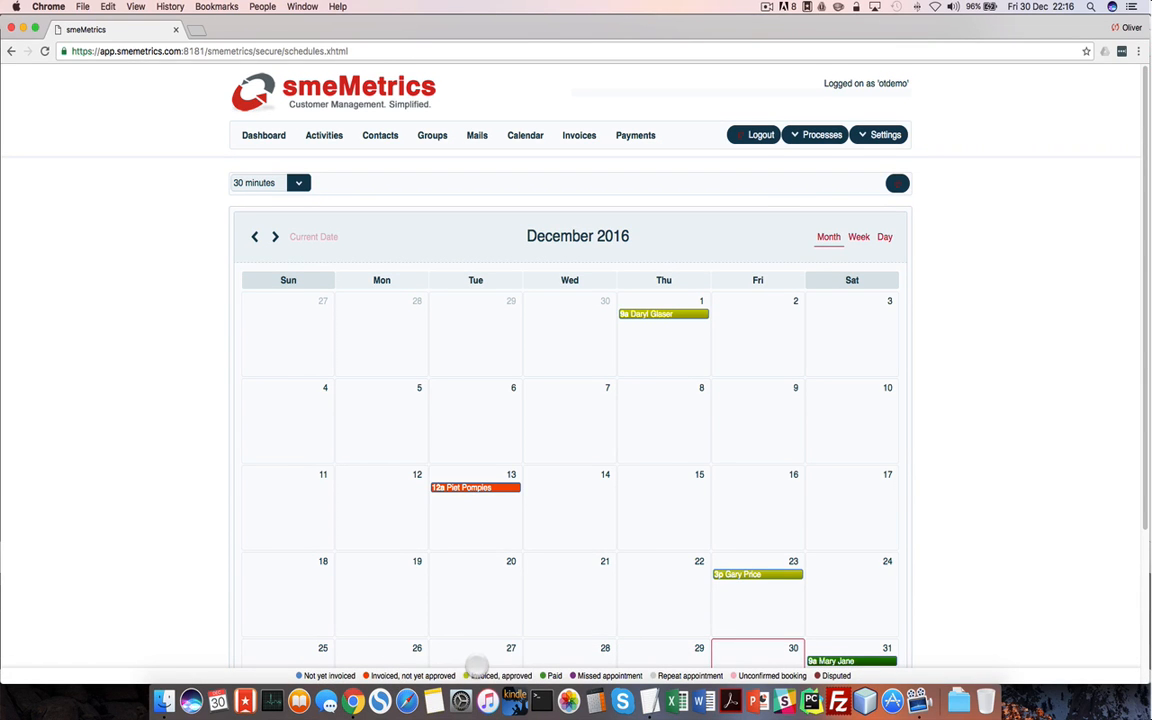
mouse_move(847, 674)
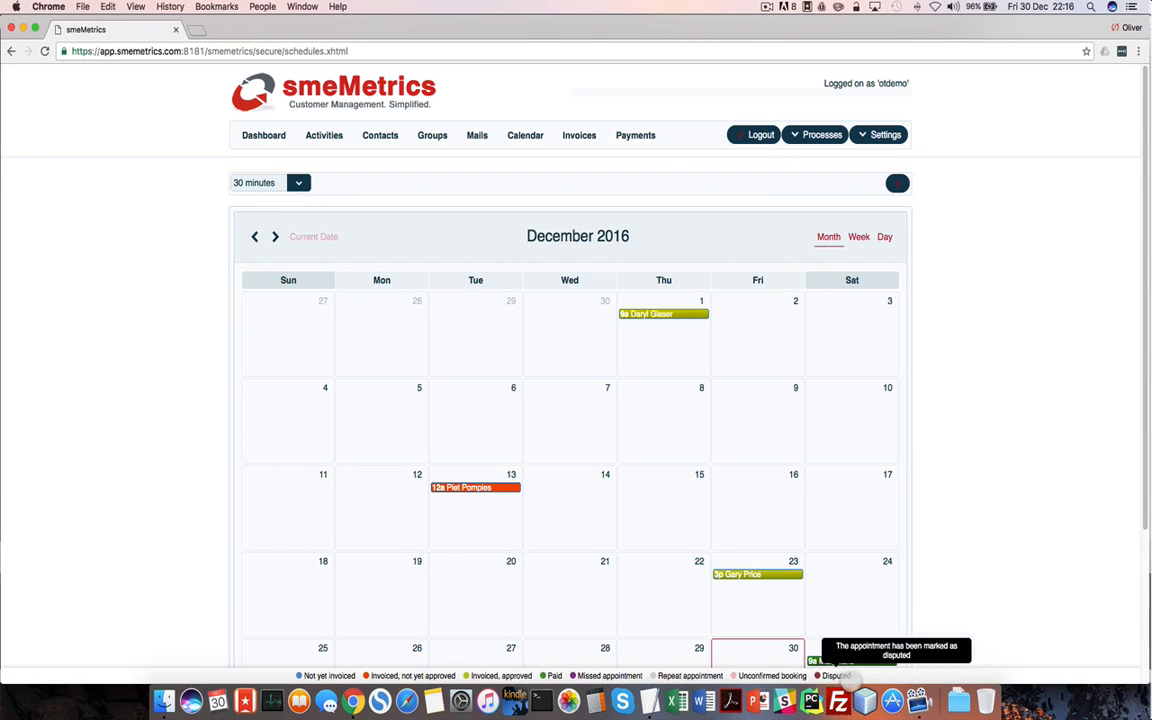
scroll(955, 560, "down", 3)
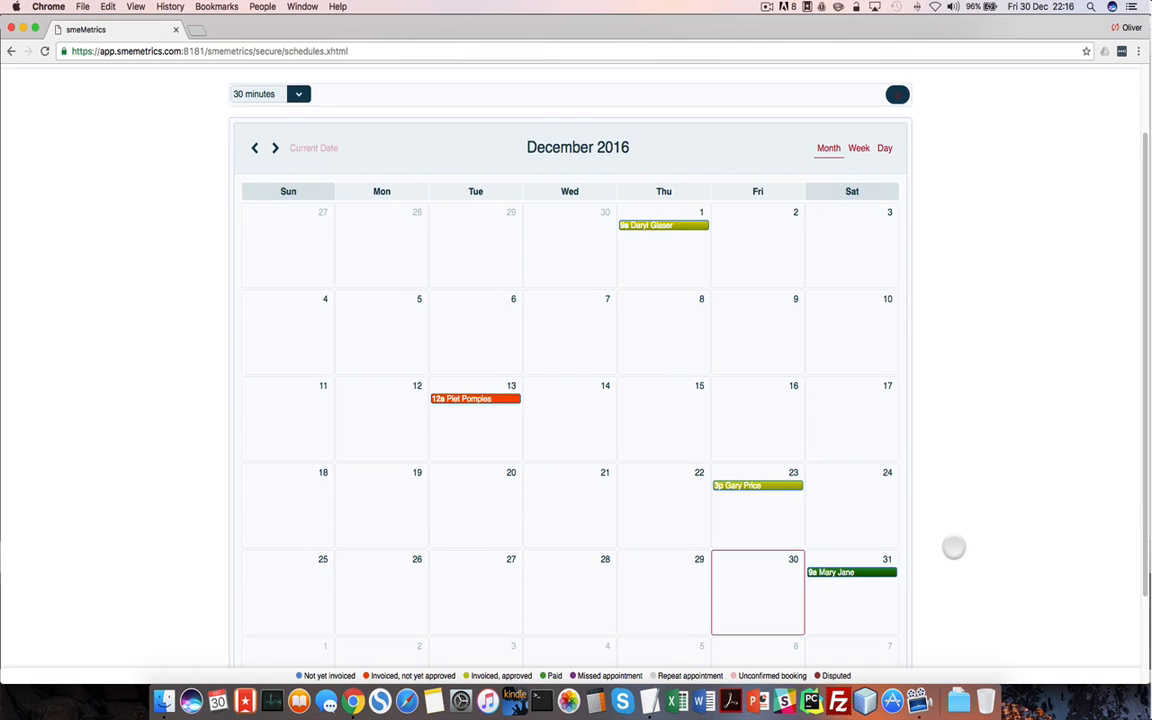
Start a 31 December appointment for a new patient, entering the patient's first and last name
left_click(829, 592)
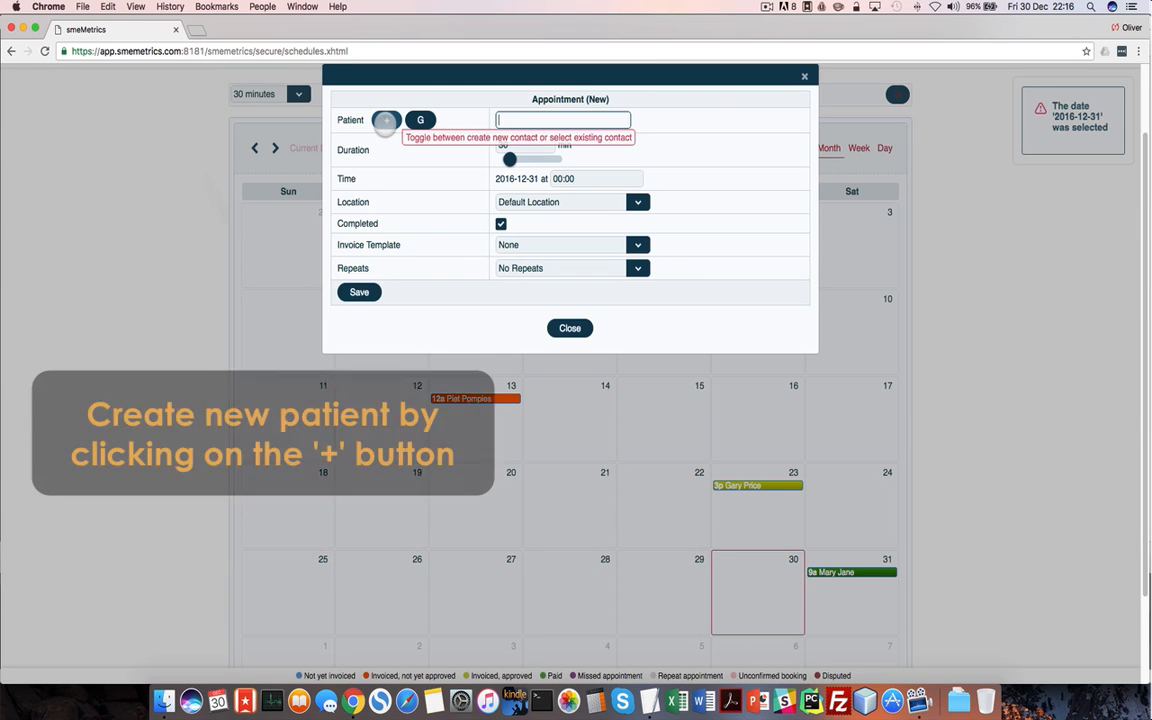
left_click(385, 120)
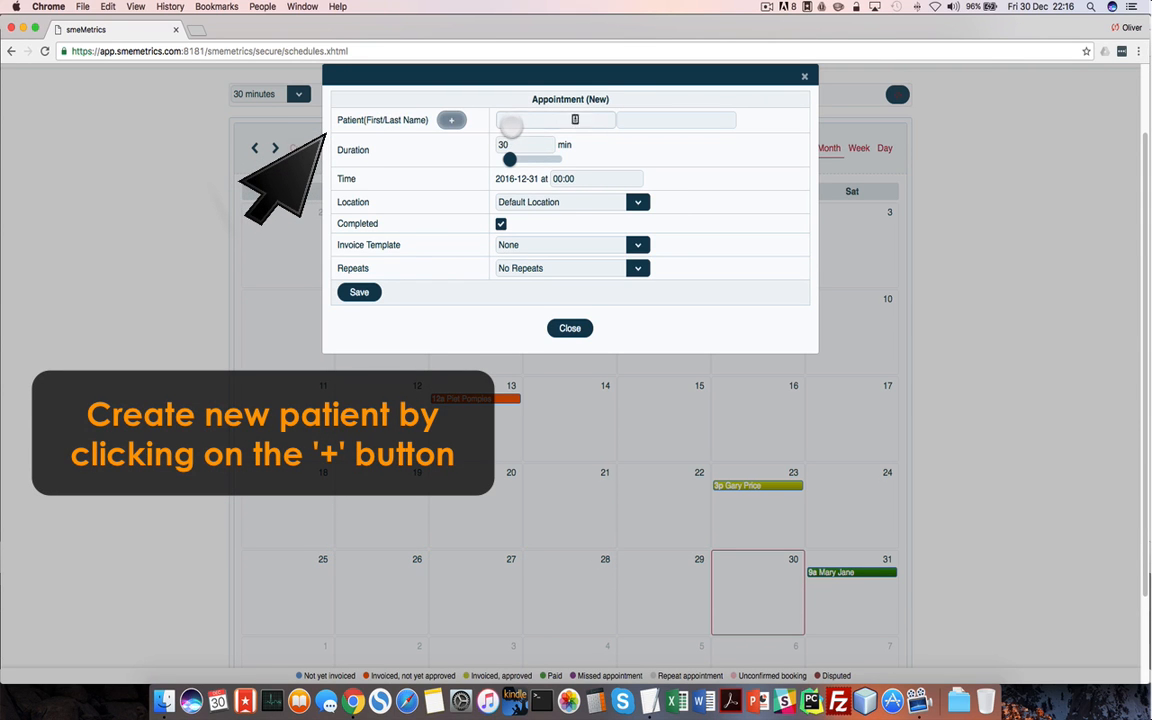
left_click(510, 121)
type("Thomas")
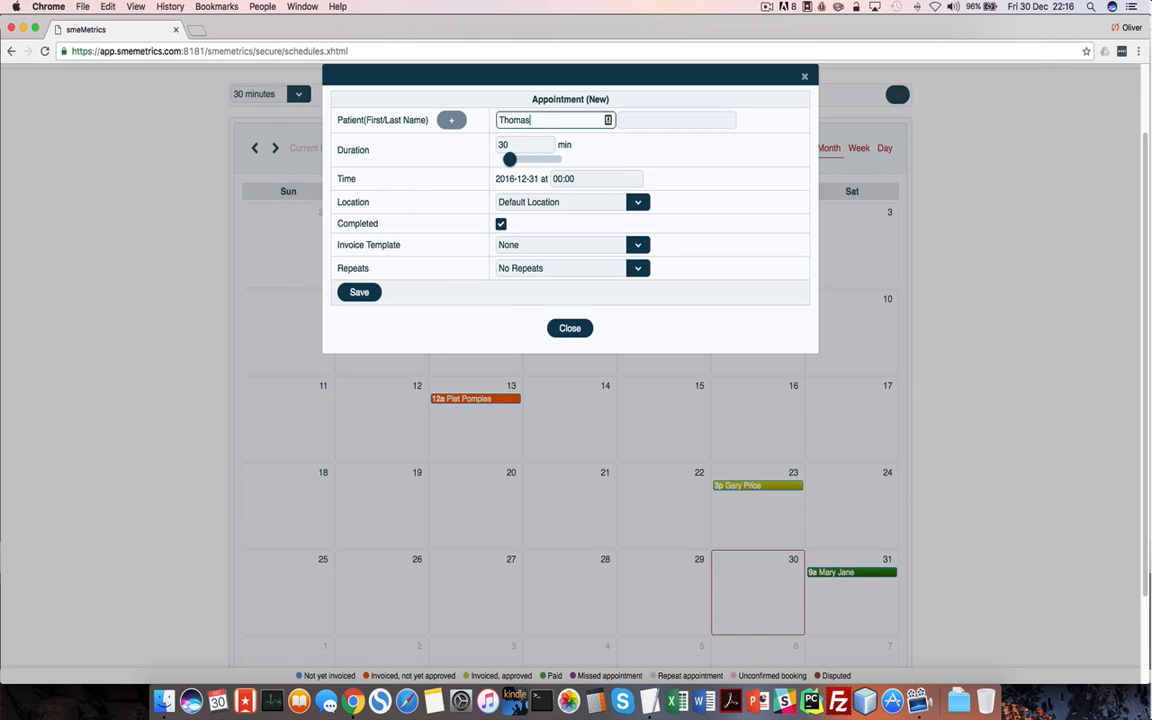
key("Tab")
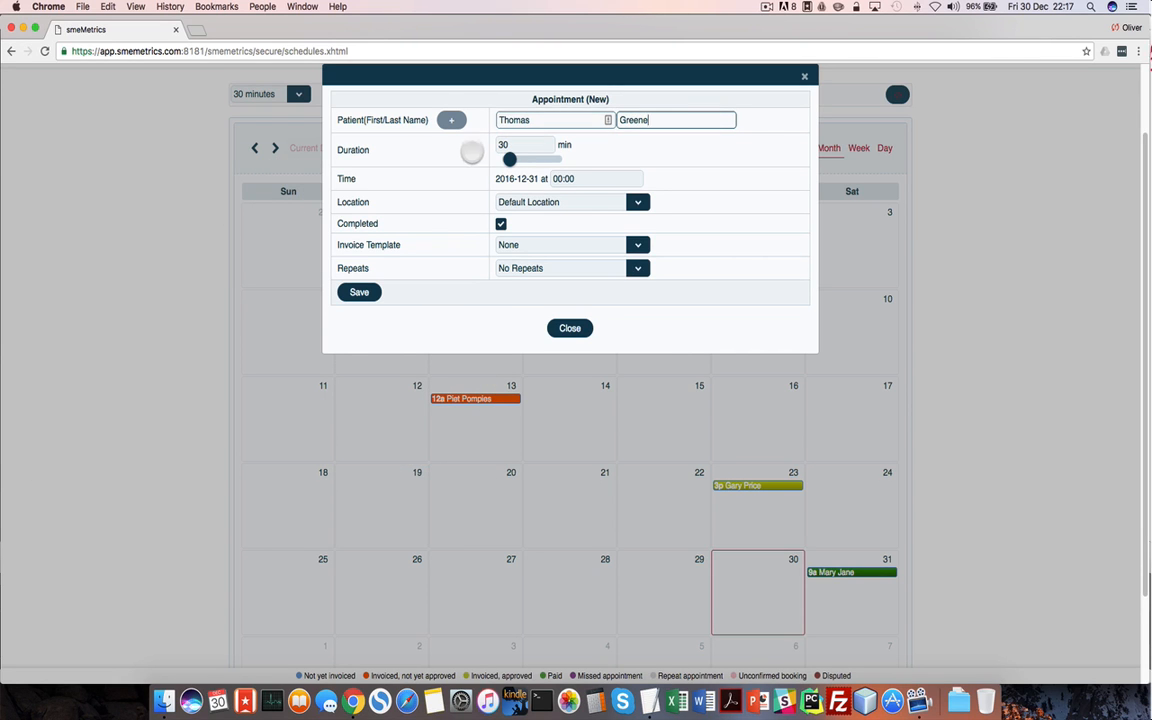
Set the appointment duration to 60 minutes and the time to 13:00
left_click(510, 146)
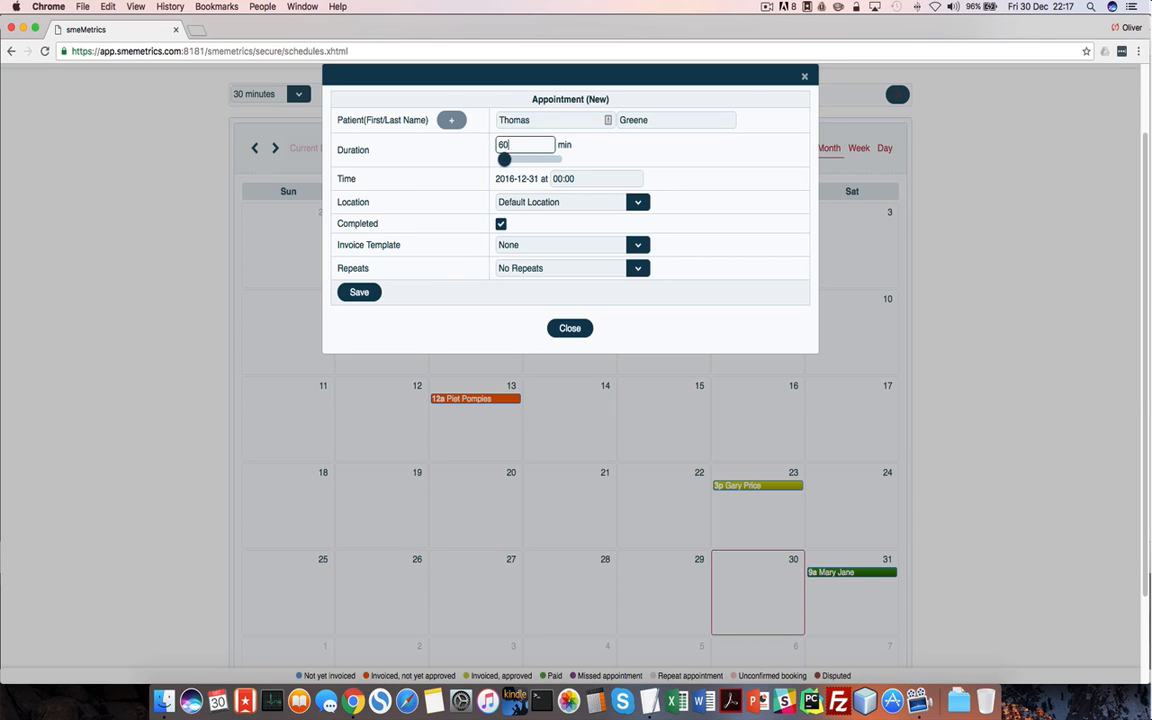
left_click(589, 180)
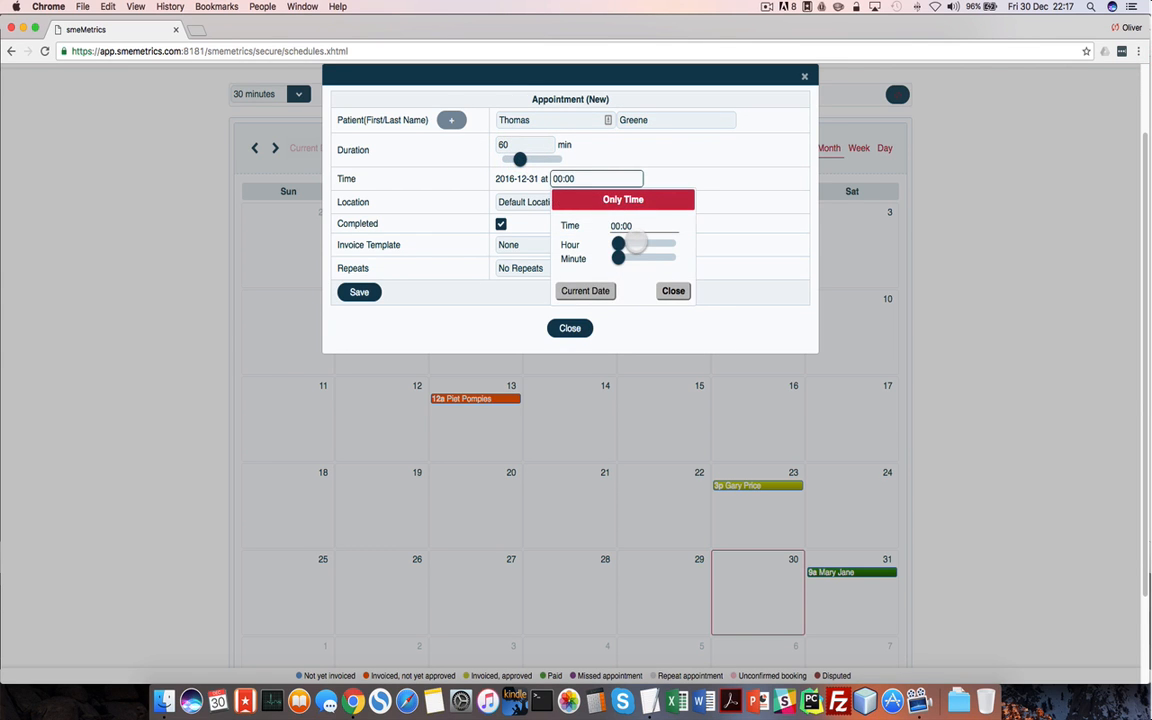
left_click(650, 245)
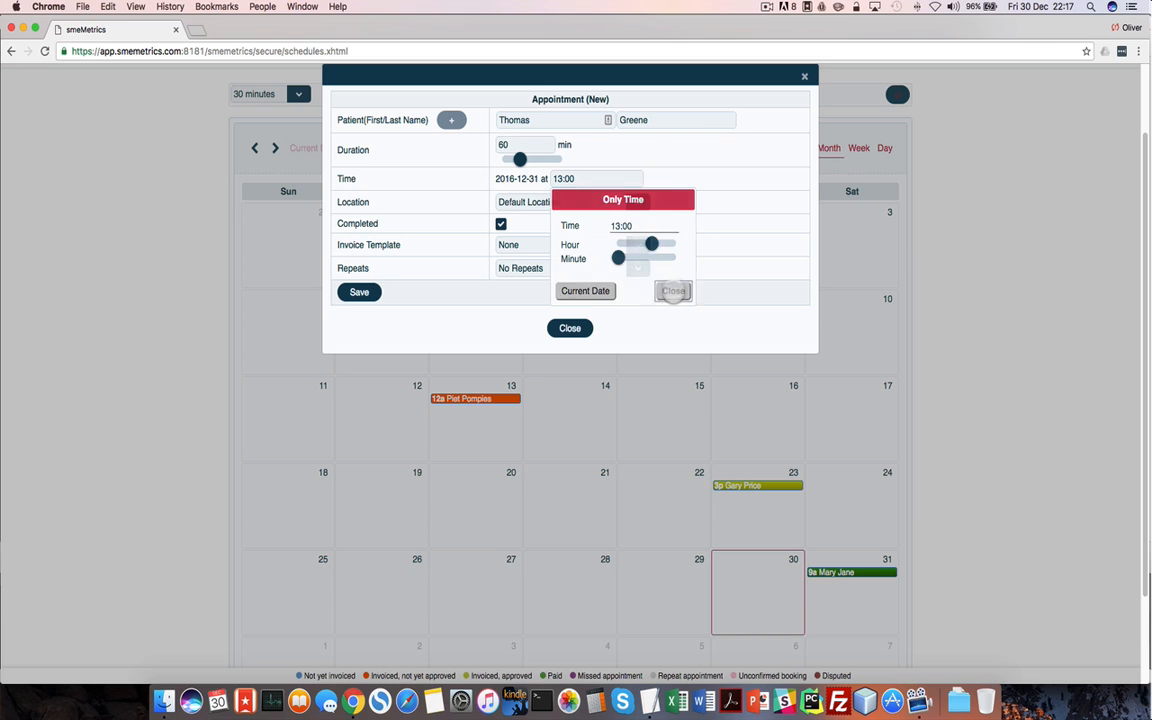
left_click(673, 291)
Choose Sandton Practice, the OT-Assessment-1 invoice template and No Repeats, then save the appointment
left_click(630, 203)
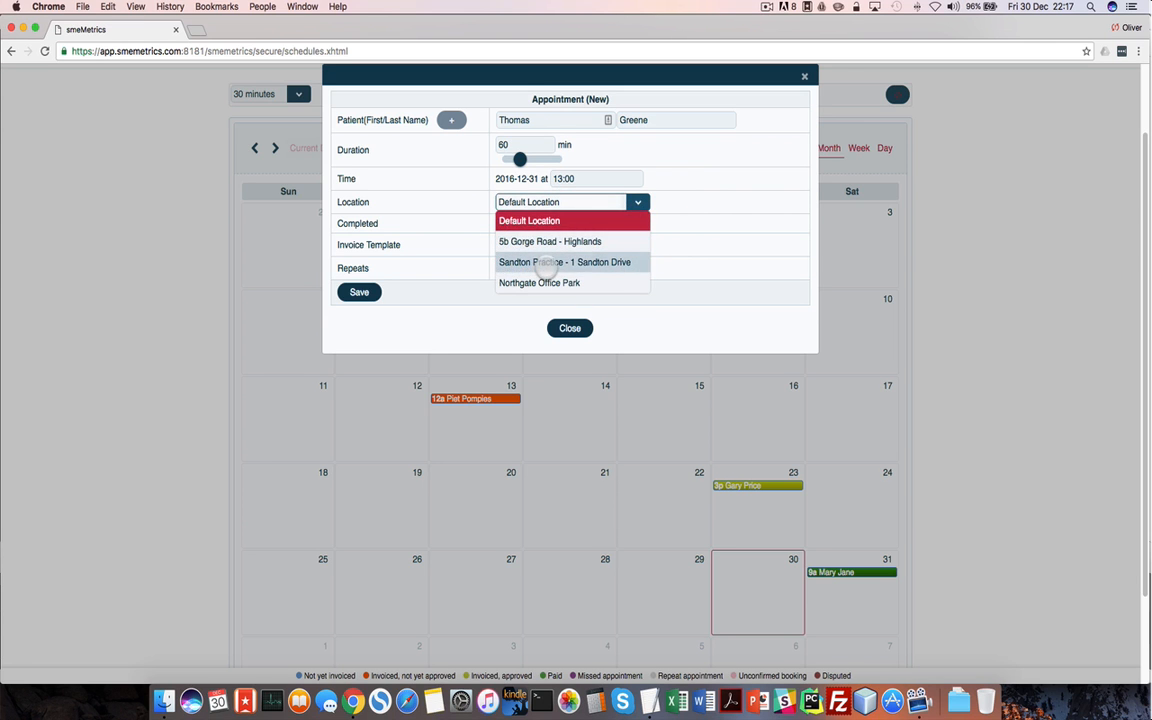
left_click(548, 260)
left_click(632, 245)
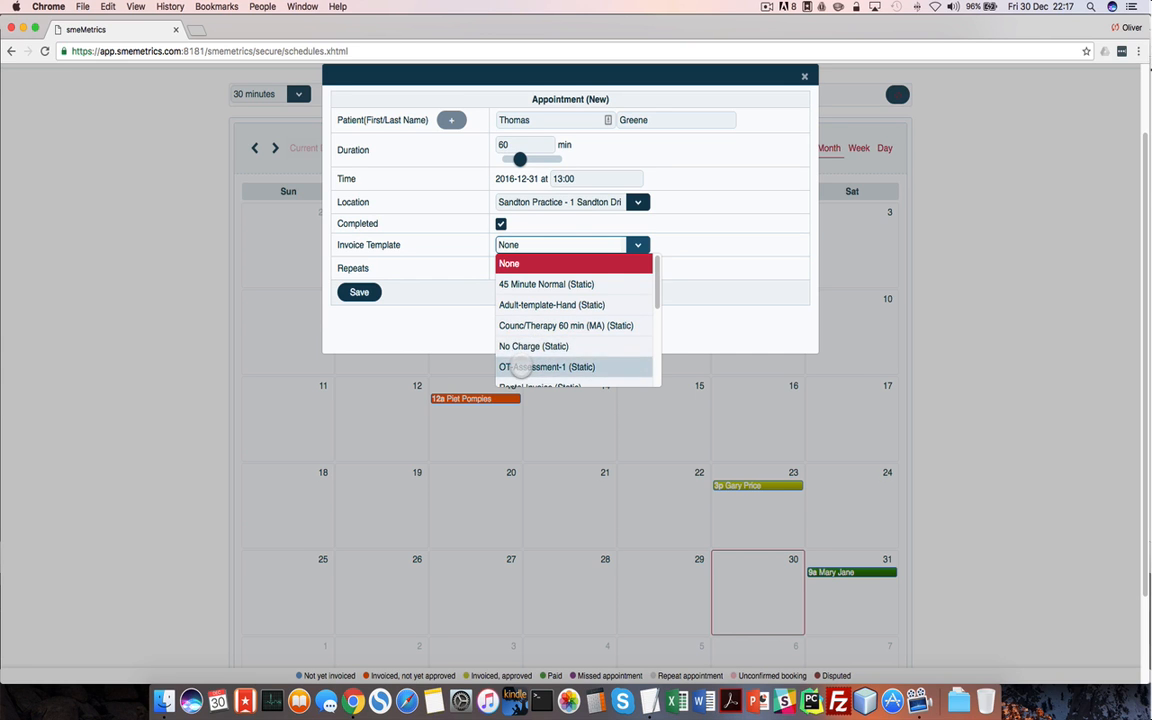
left_click(522, 367)
left_click(633, 268)
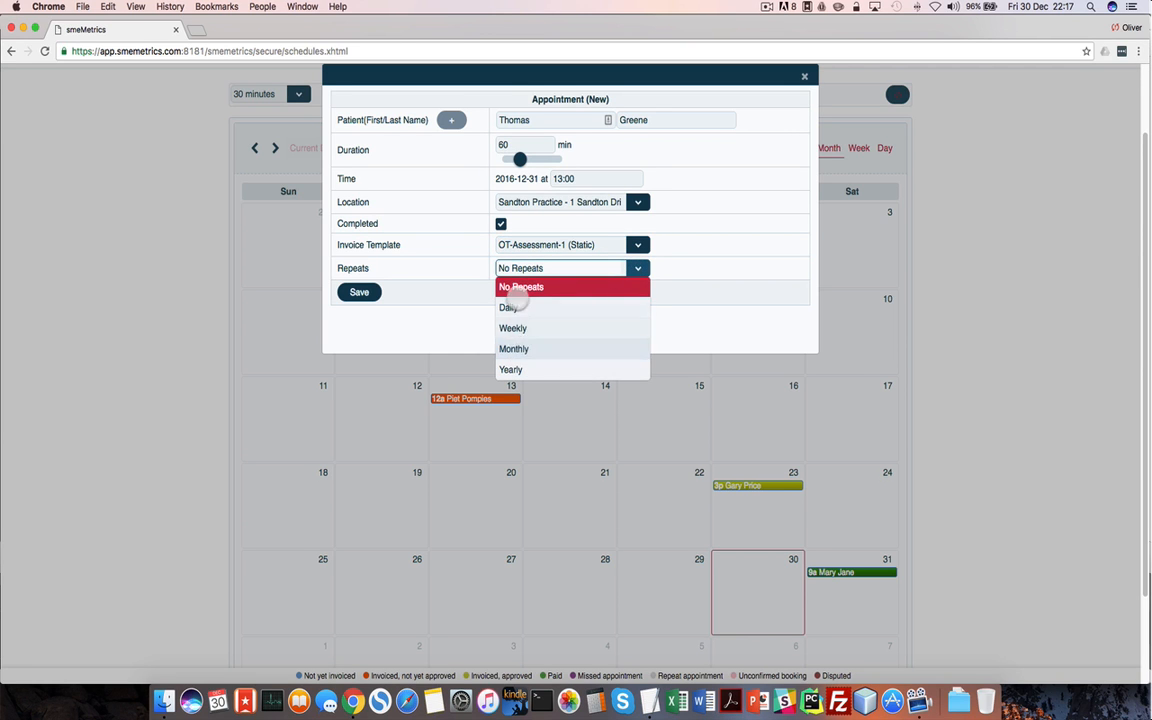
left_click(725, 309)
left_click(350, 292)
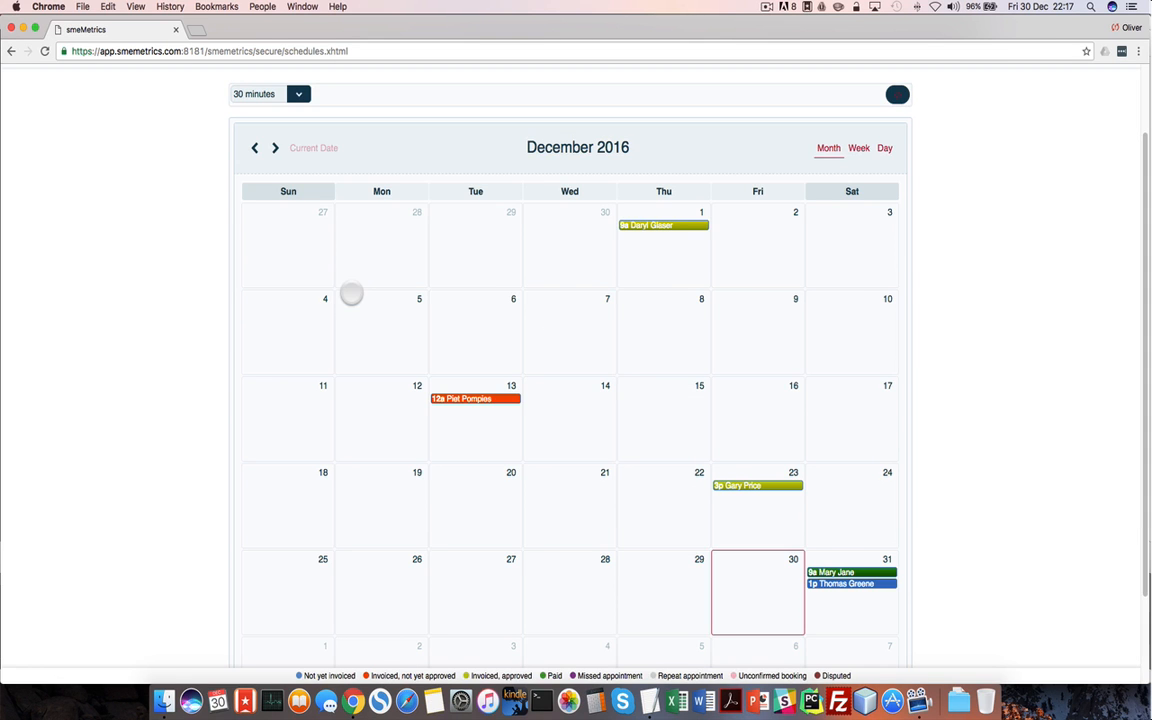
Open the new 1 pm appointment and bring up the patient's contact details for editing
scroll(838, 558, "down", 1)
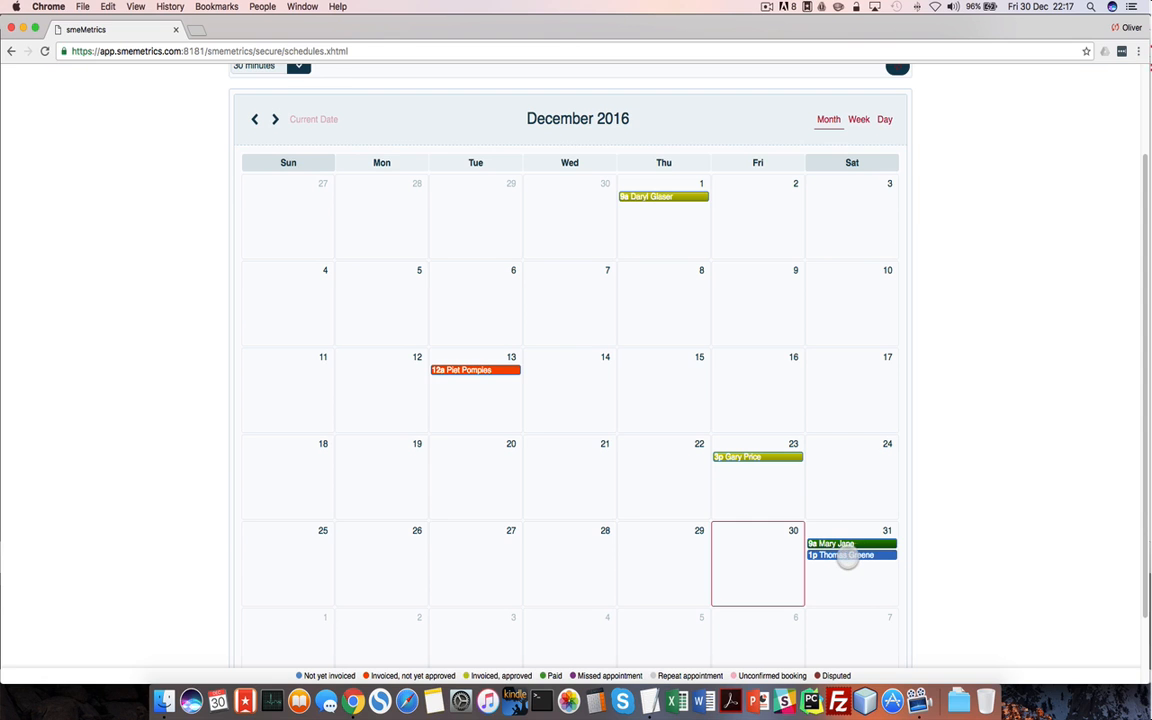
left_click(844, 556)
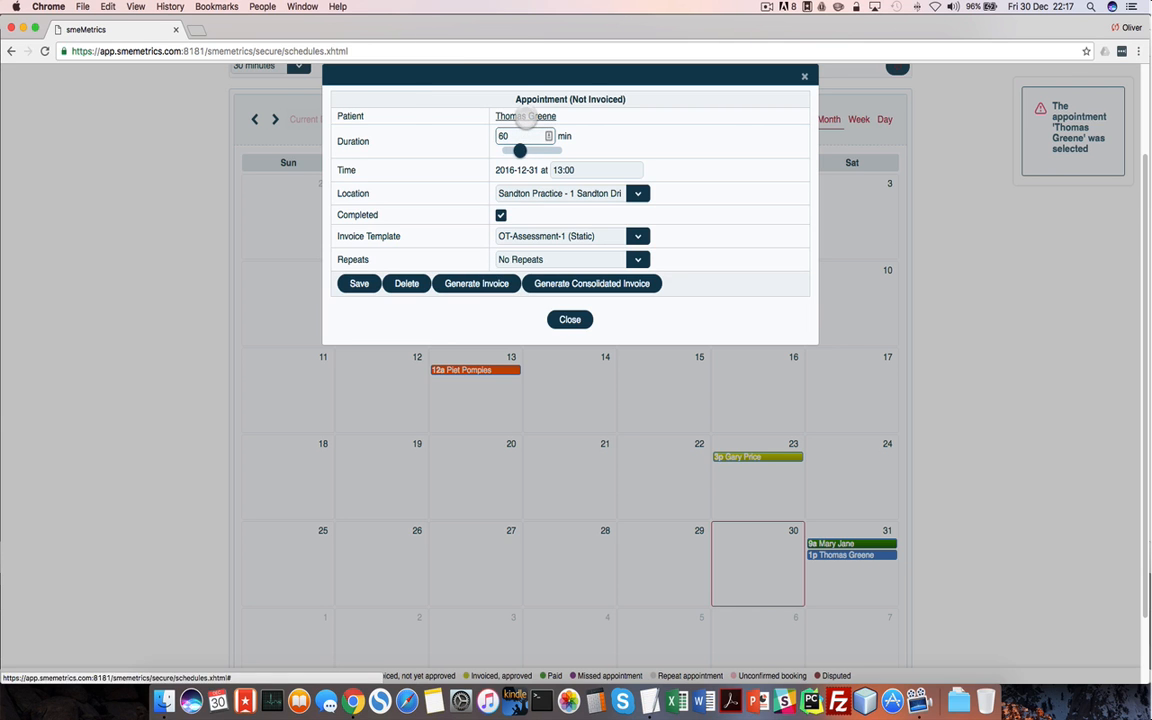
left_click(525, 116)
left_click(326, 184)
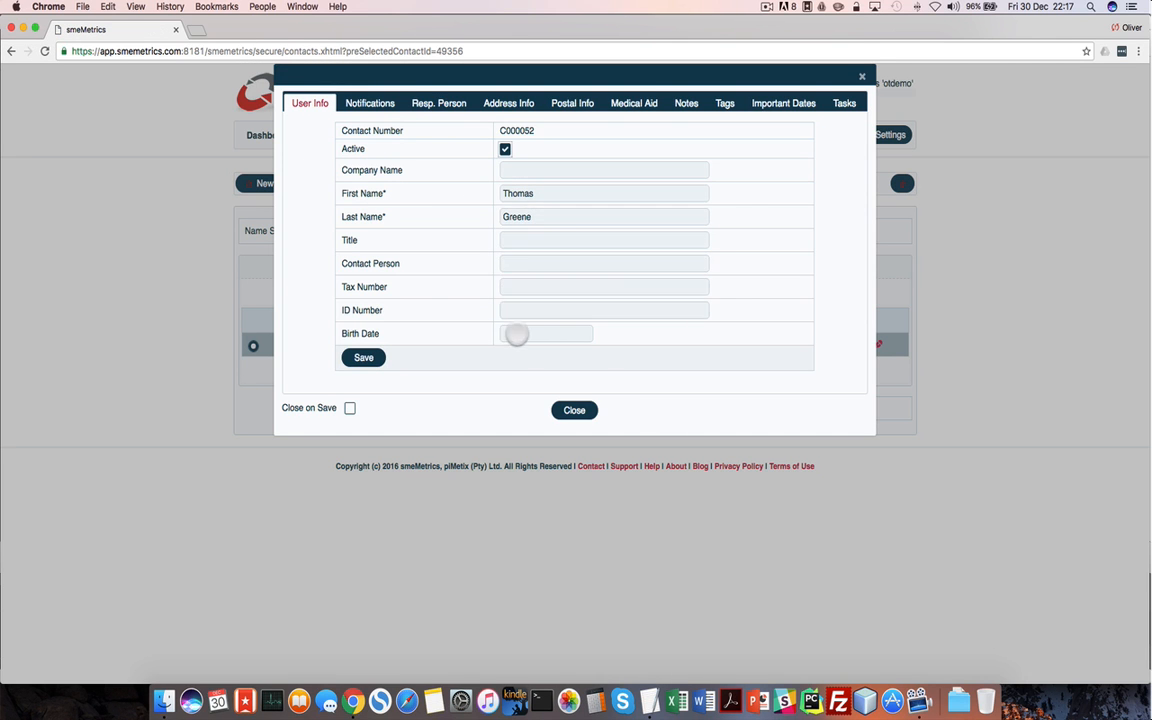
Set the patient's birth date to 13 April 1990 and save the contact
left_click(517, 334)
left_click(598, 357)
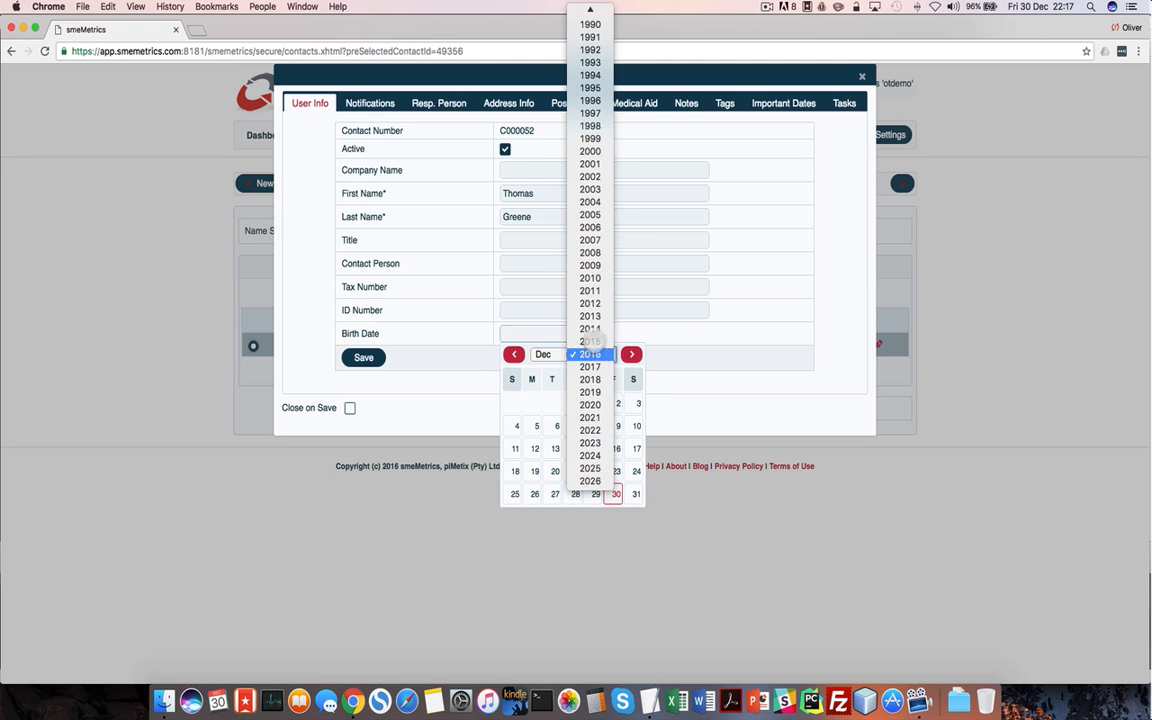
scroll(597, 76, "up", 2)
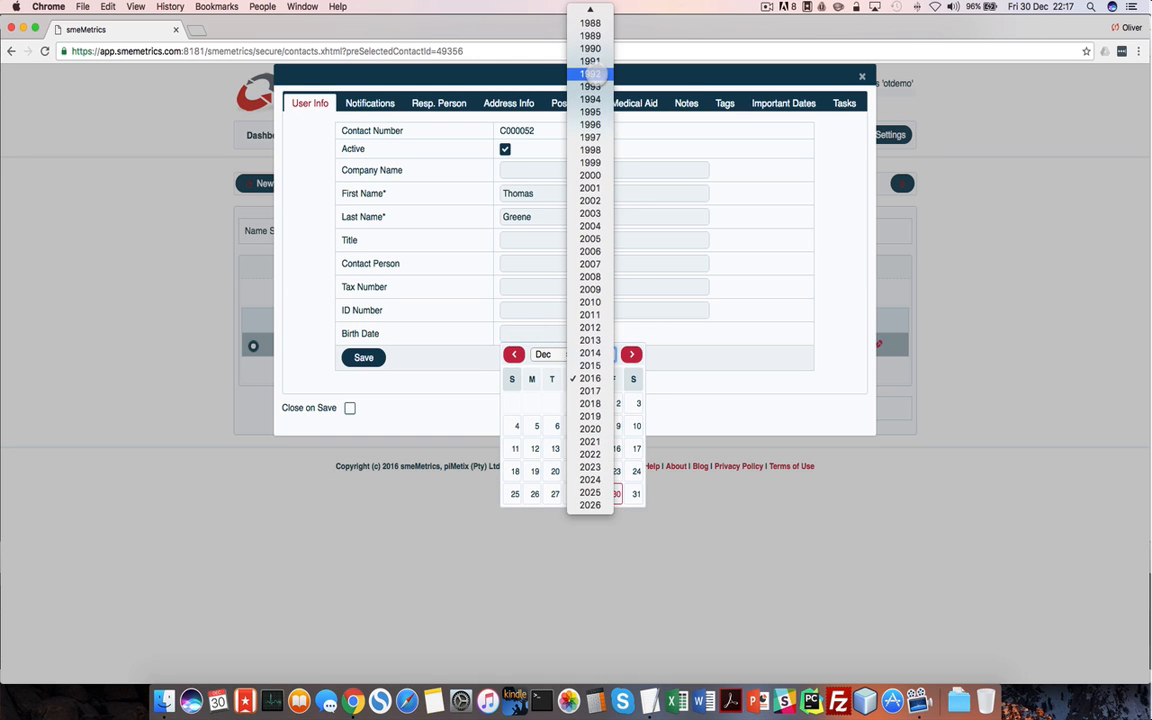
left_click(591, 48)
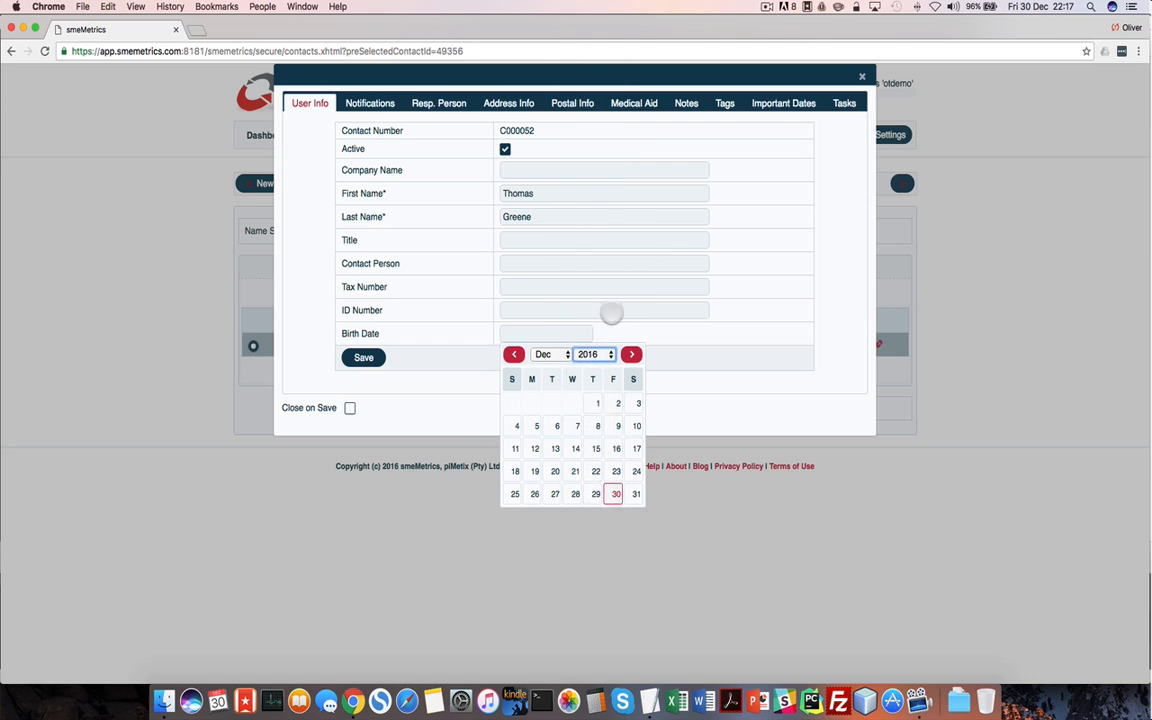
left_click(545, 354)
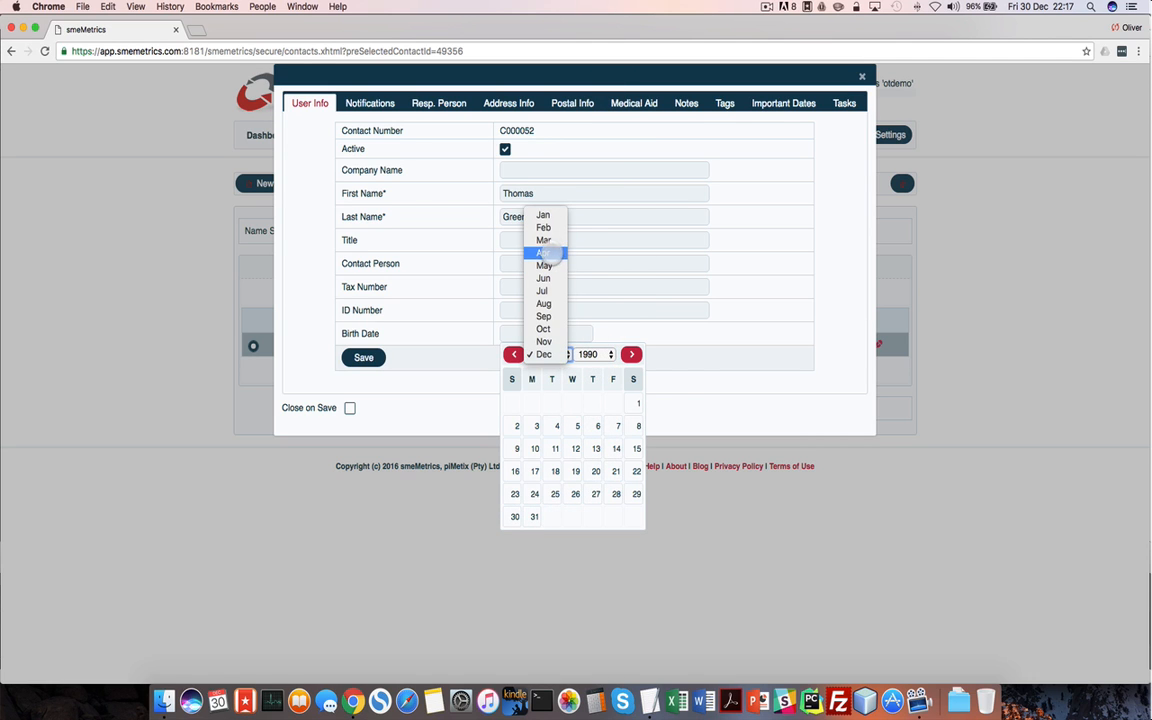
left_click(543, 253)
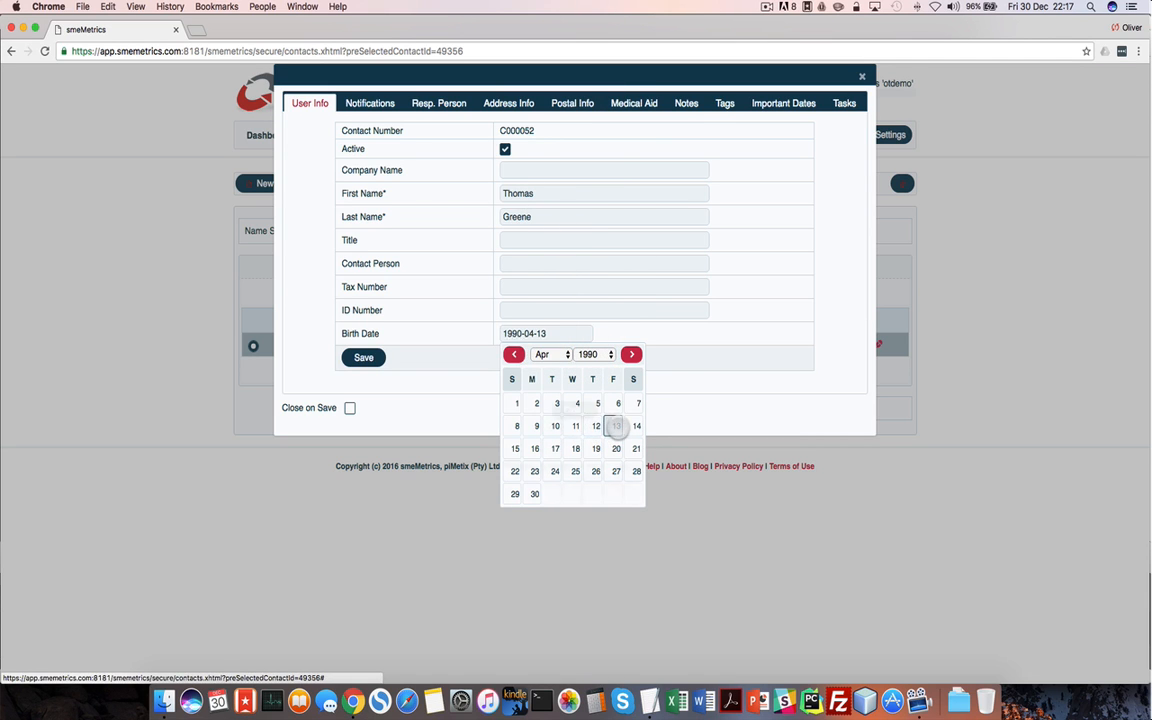
left_click(614, 426)
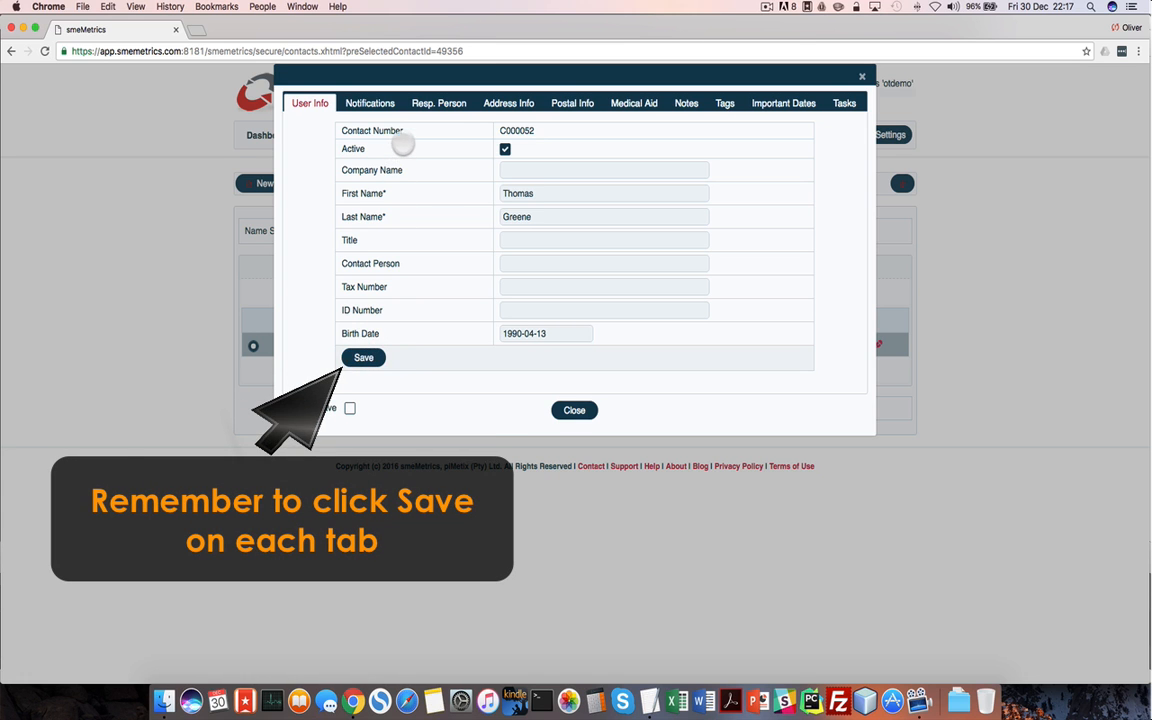
left_click(361, 357)
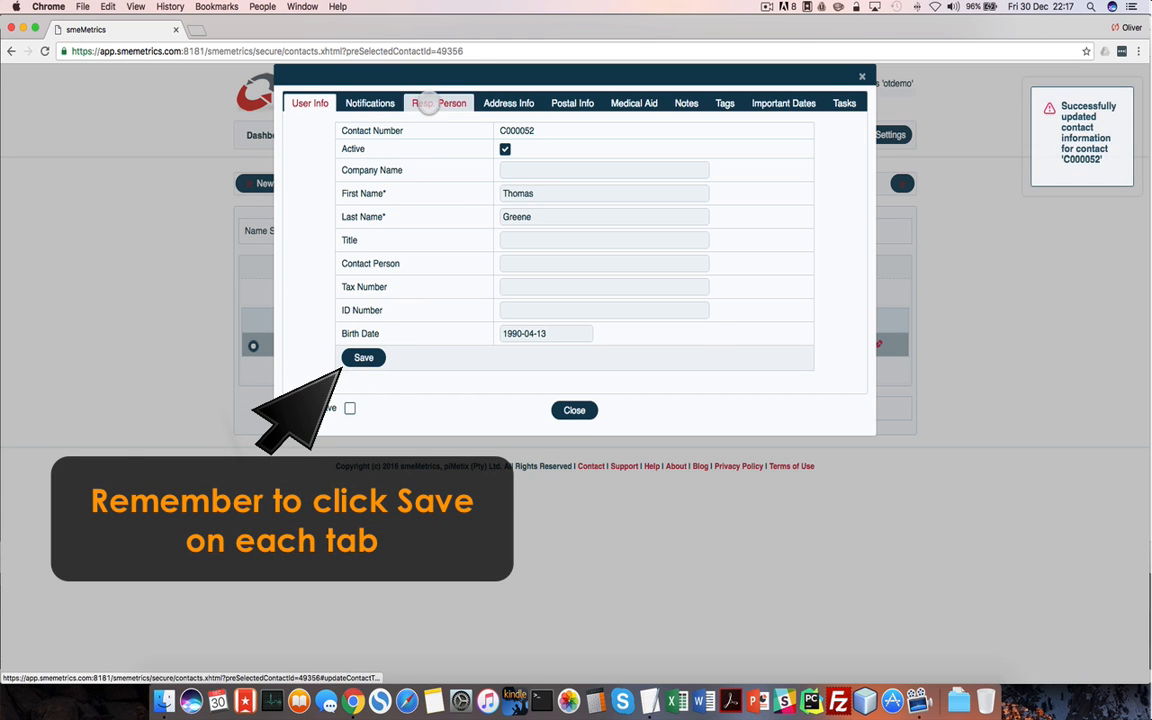
left_click(427, 105)
Fill in the responsible person's name, cell phone and the suggested e-mail address
left_click(522, 139)
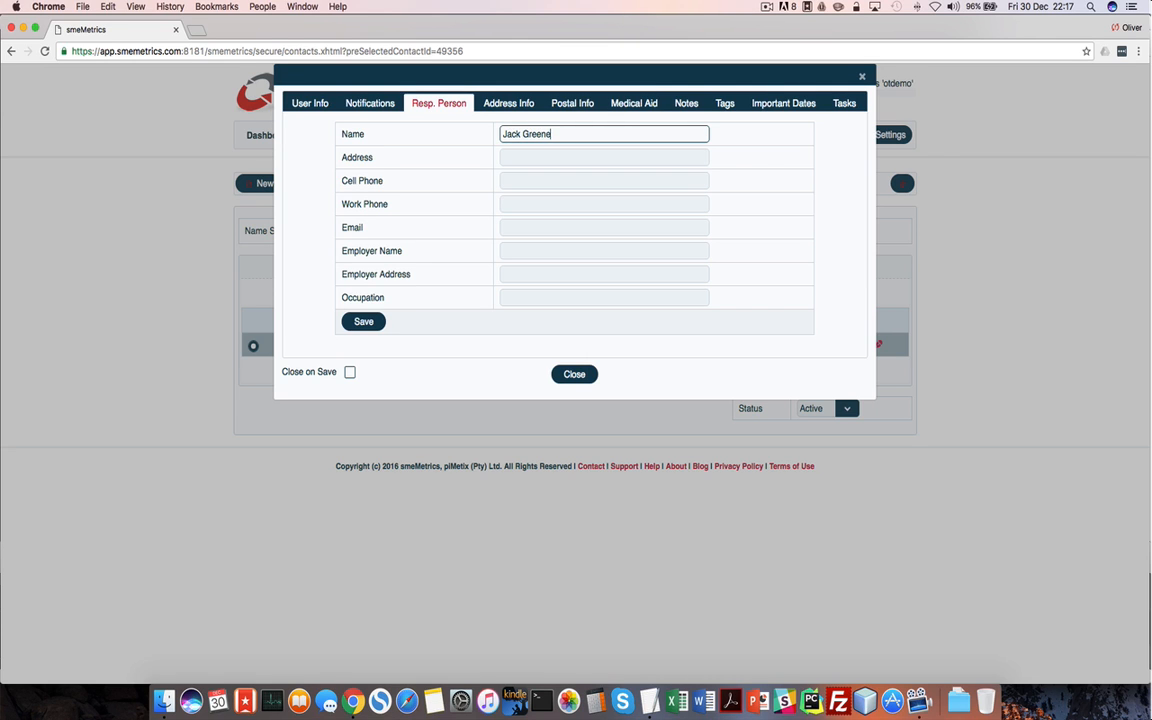
key("Tab")
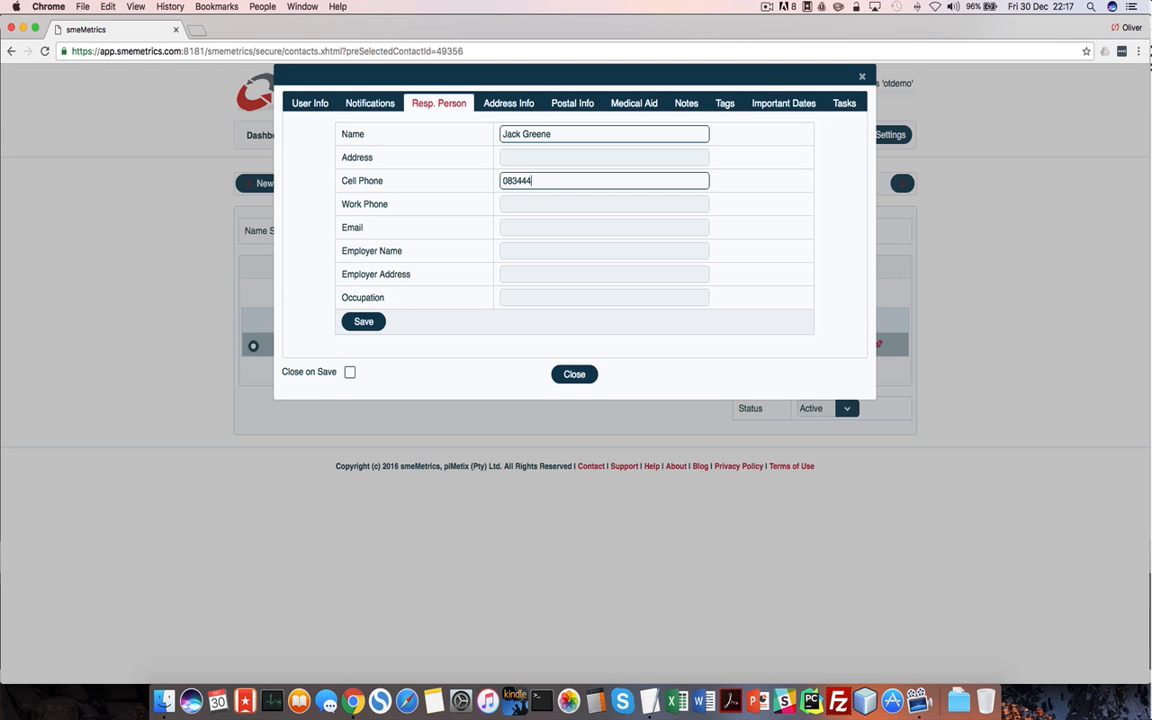
key("Tab")
key("Tab")
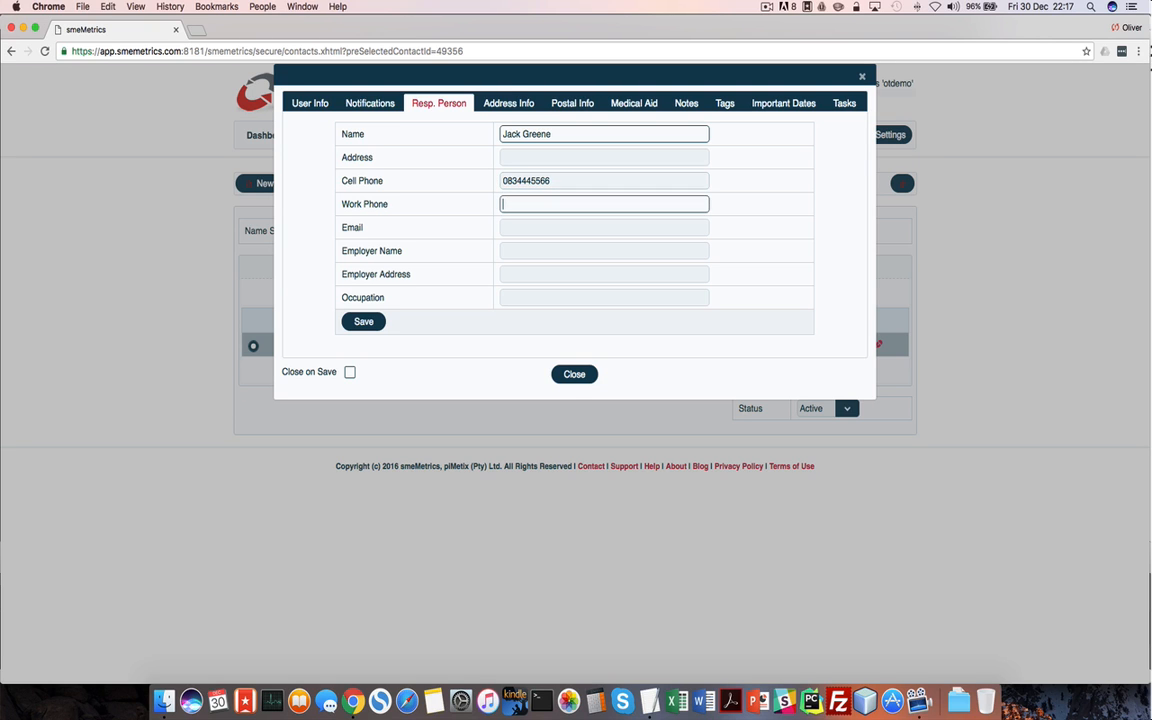
type("oliver")
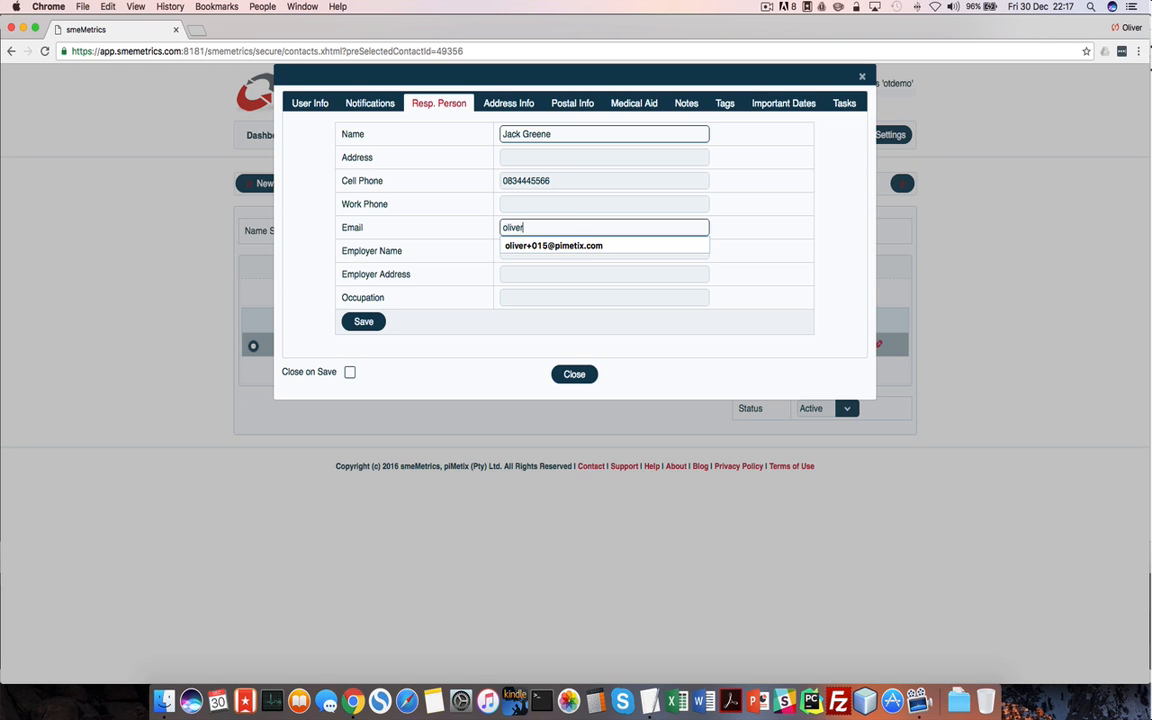
type("+")
key("Down")
key("Return")
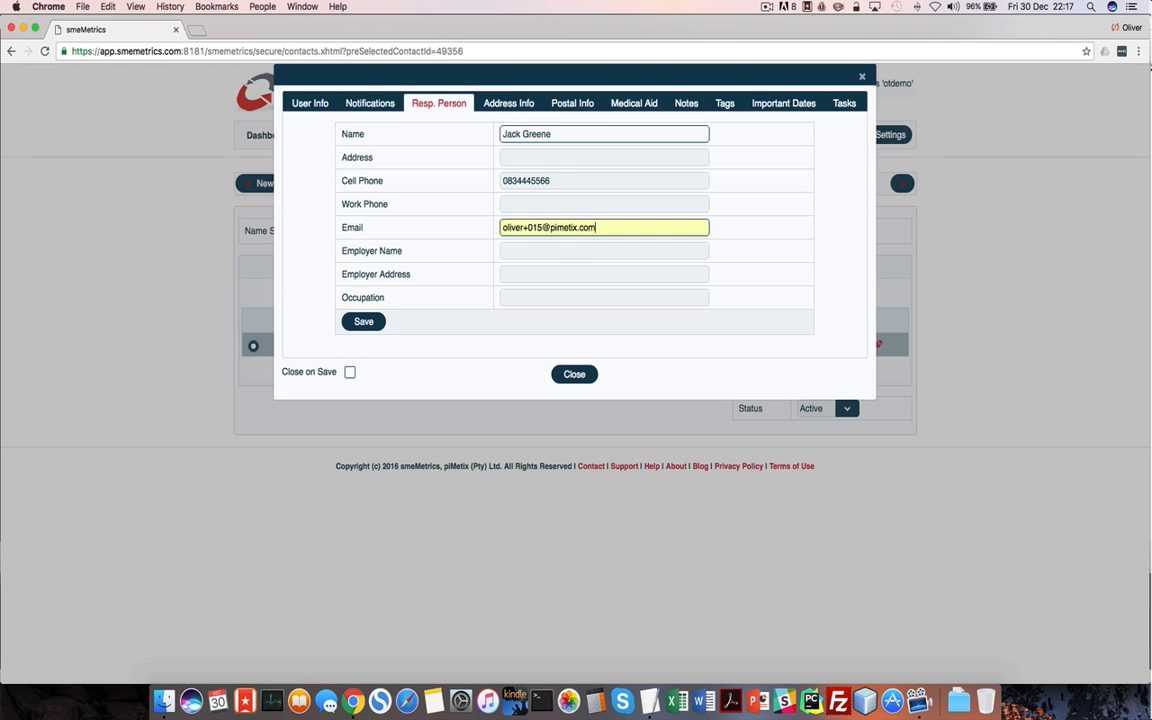
key("Tab")
key("Tab")
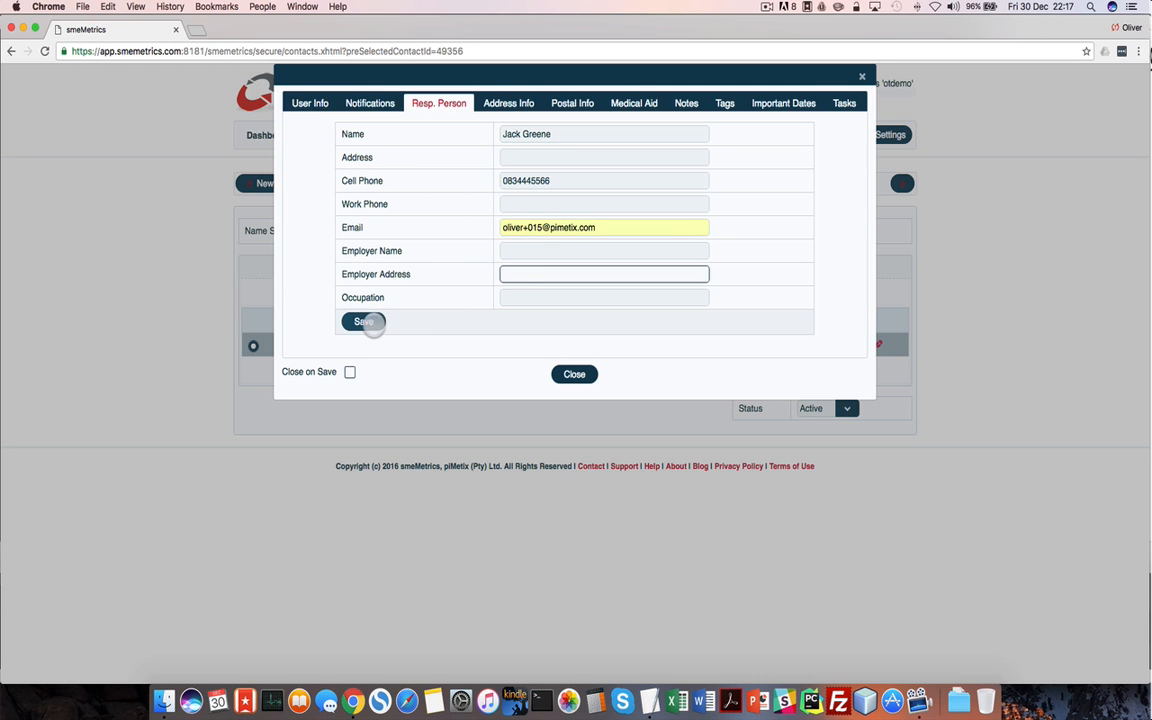
Save the responsible person details and view the contact's address and postal info
left_click(365, 321)
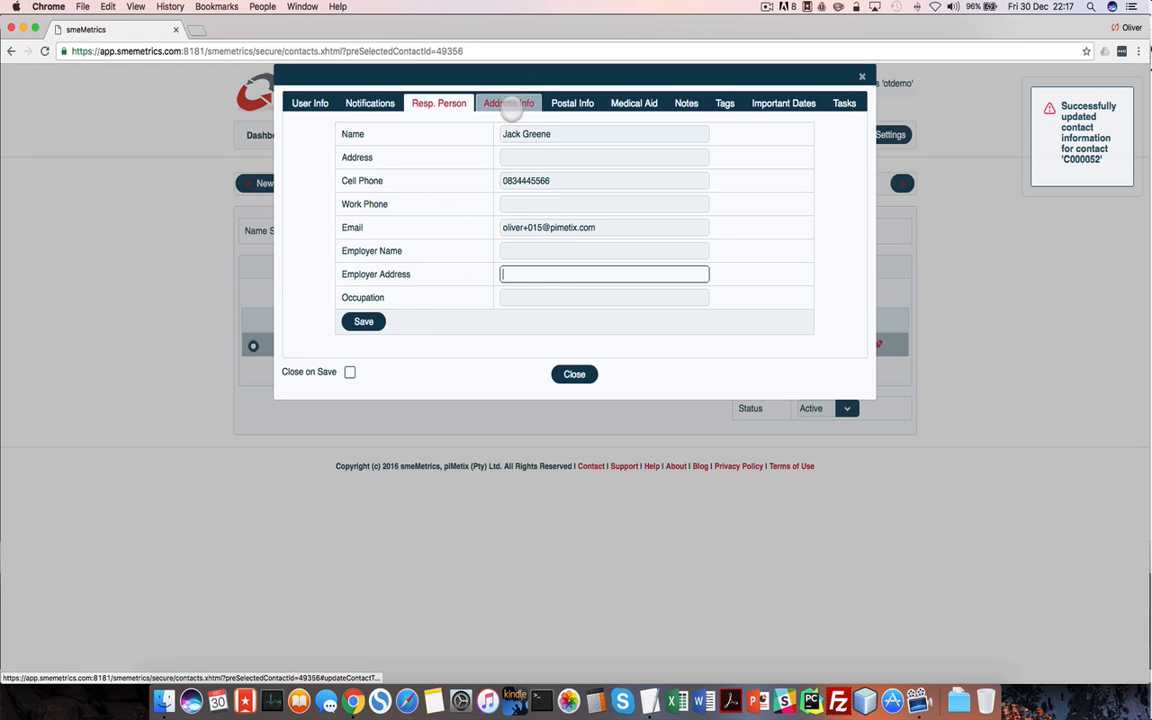
left_click(508, 103)
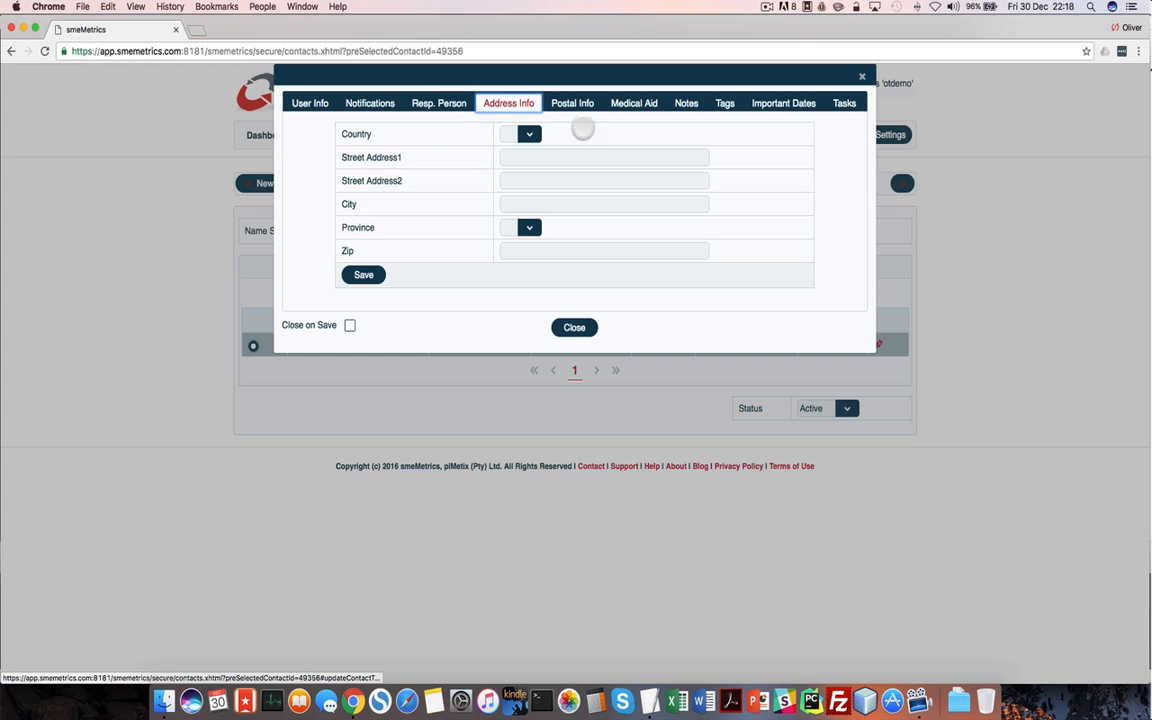
left_click(572, 103)
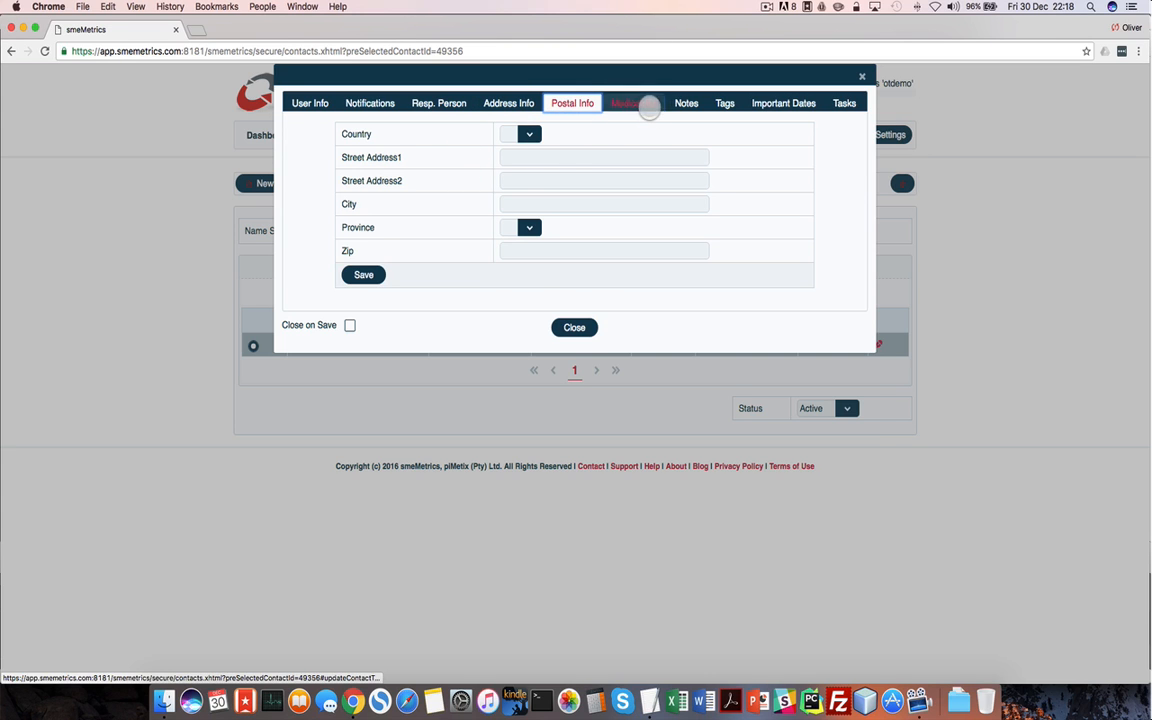
On the Medical Aid tab, enter the member's first name, surname, initials and dependant code 0
left_click(634, 103)
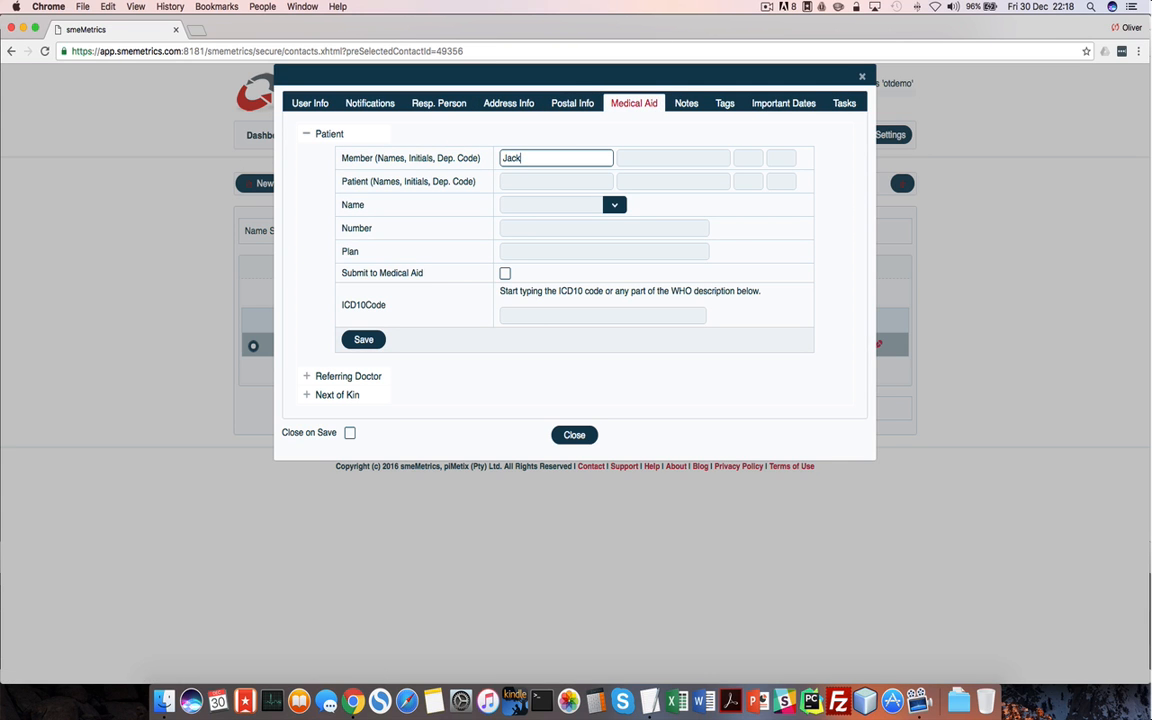
key("Tab")
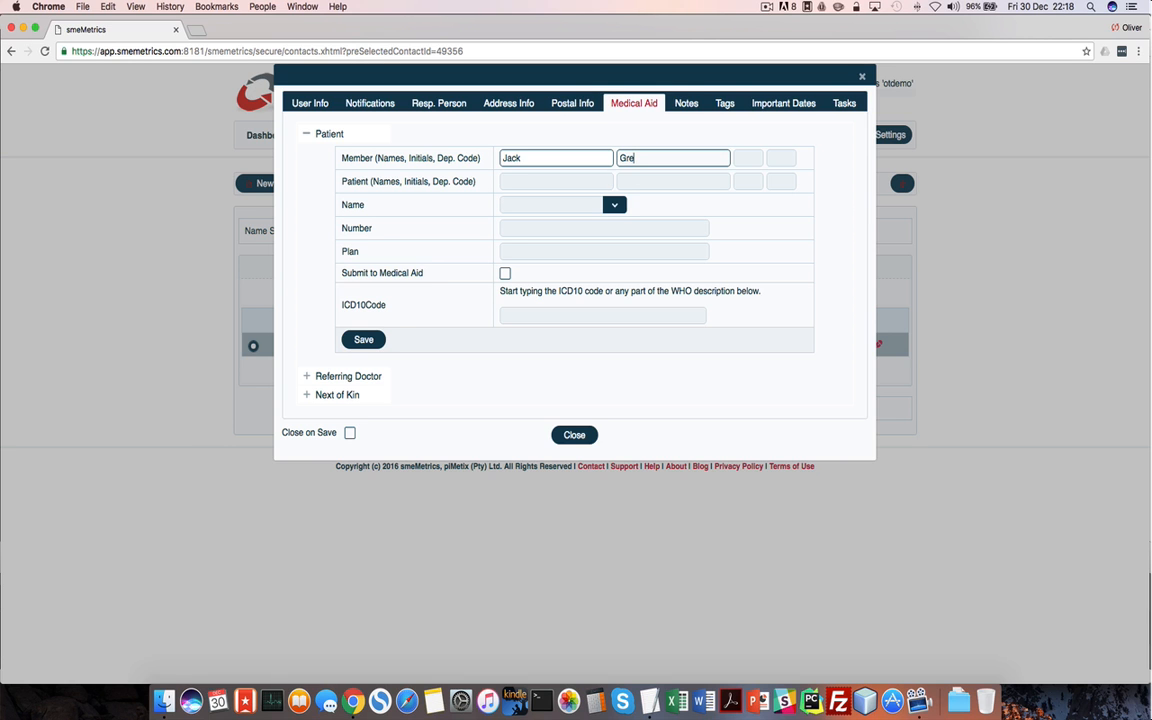
key("Tab")
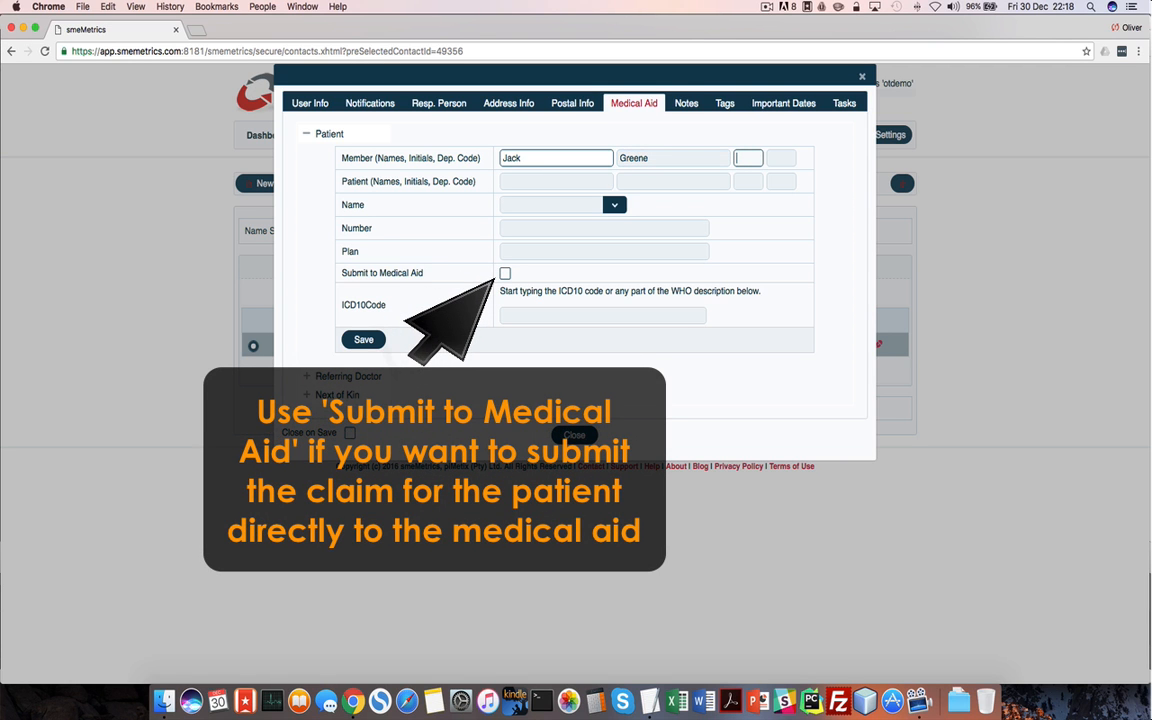
type("J")
key("Tab")
type("0")
Enter the patient's first name, surname, initials and dependant code 1
key("Tab")
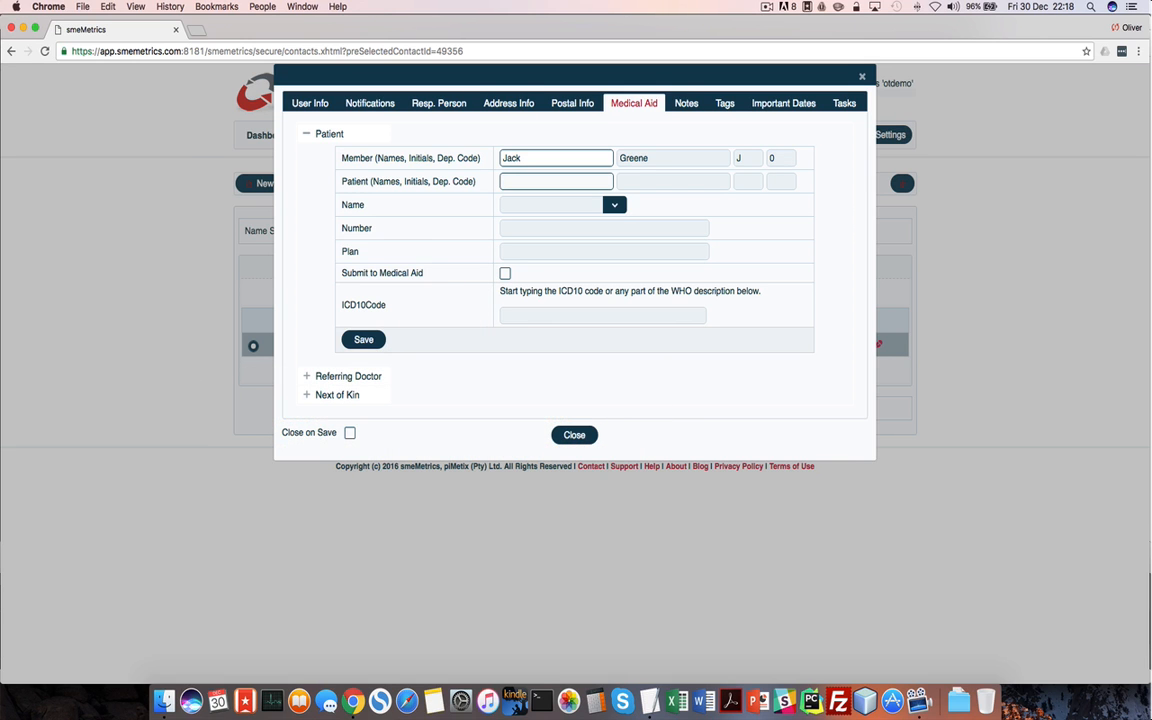
key("Tab")
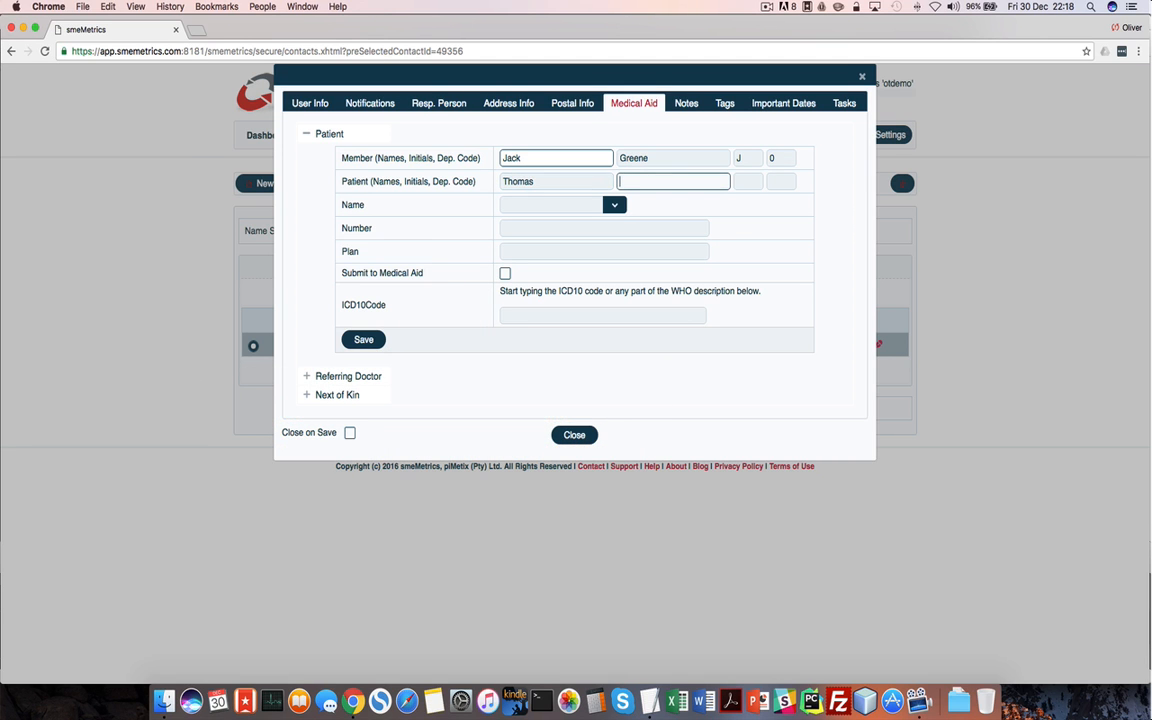
key("Tab")
type("T")
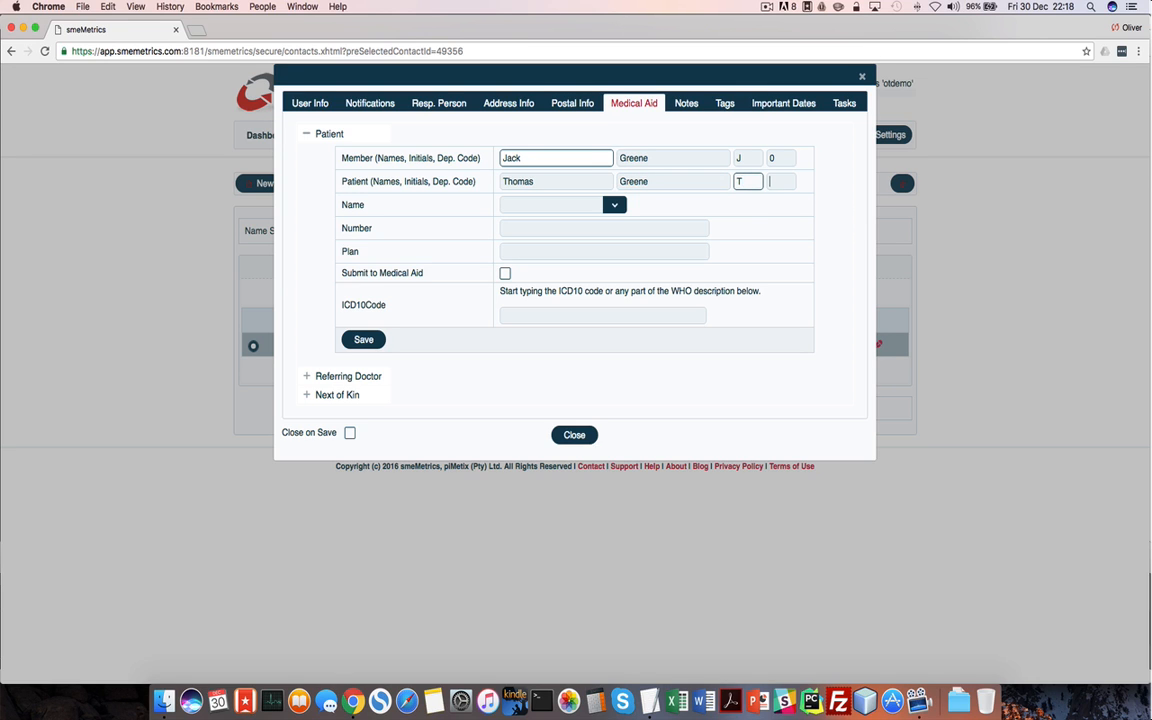
key("Tab")
type("1")
key("Tab")
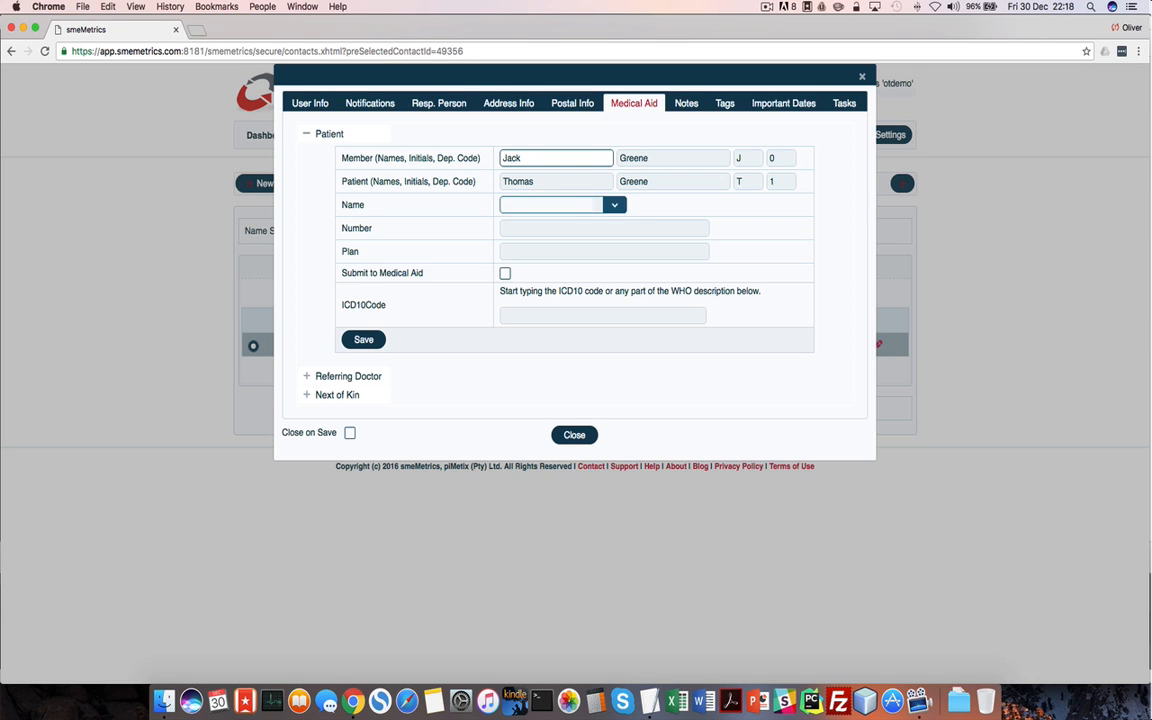
Select BANKMED as the scheme, enter the membership number and toggle direct claim submission
left_click(615, 201)
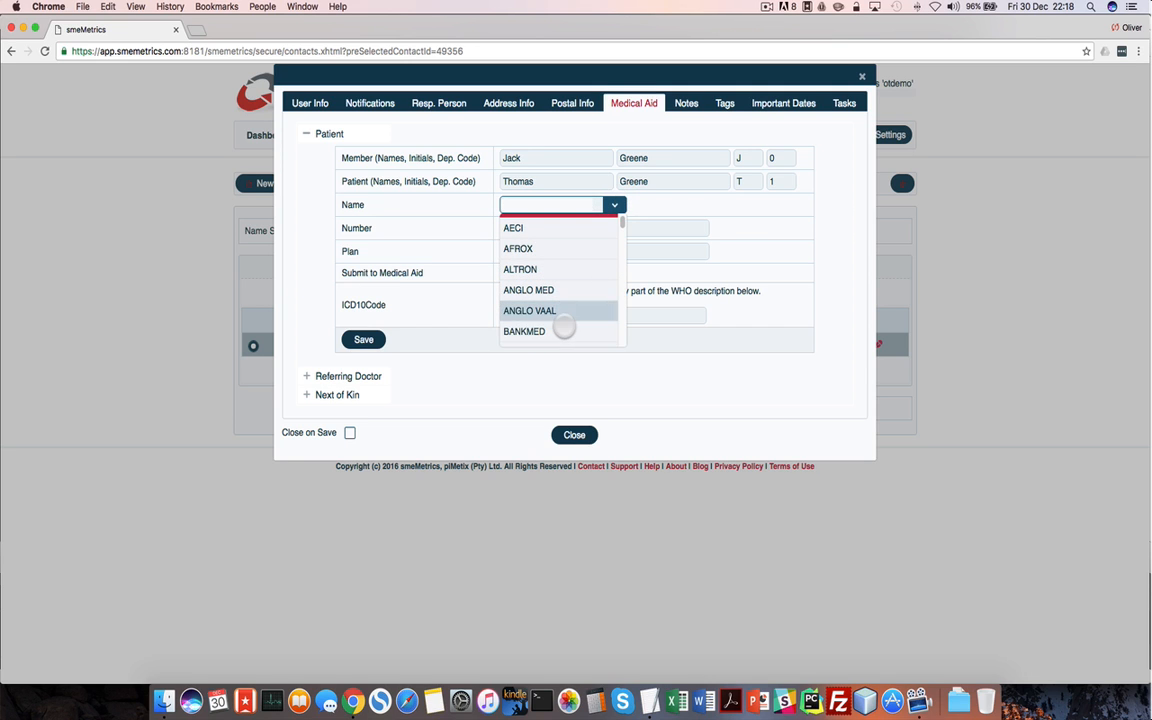
left_click(527, 329)
left_click(535, 231)
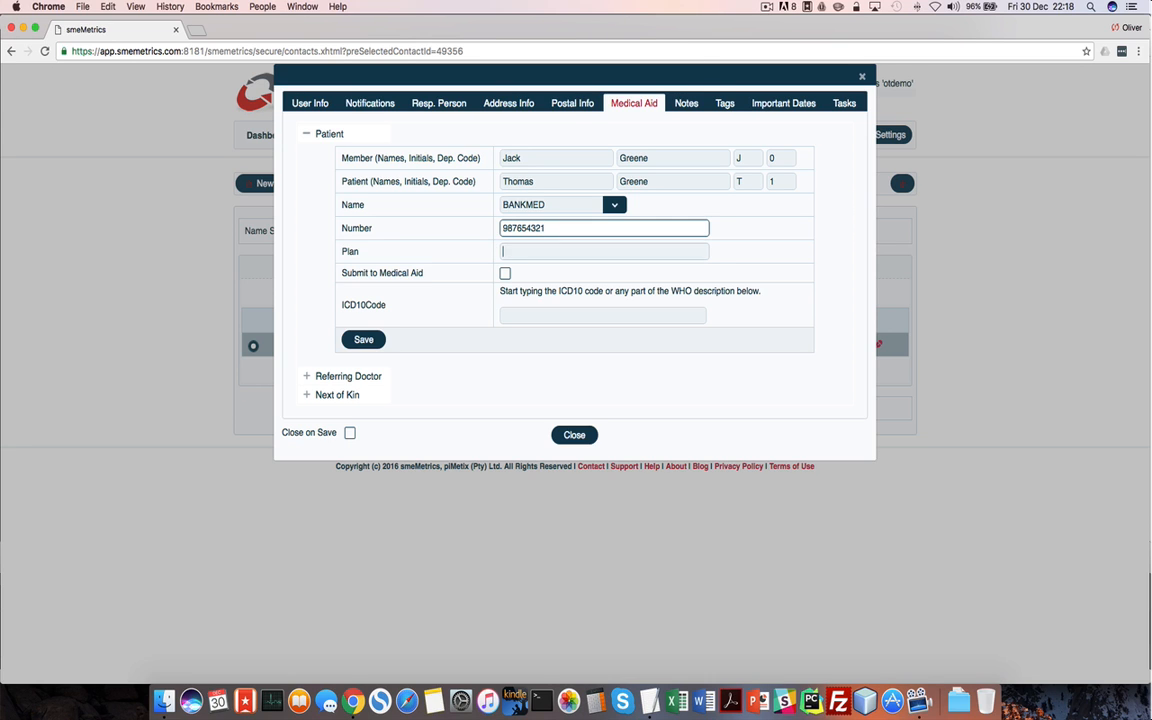
key("Tab")
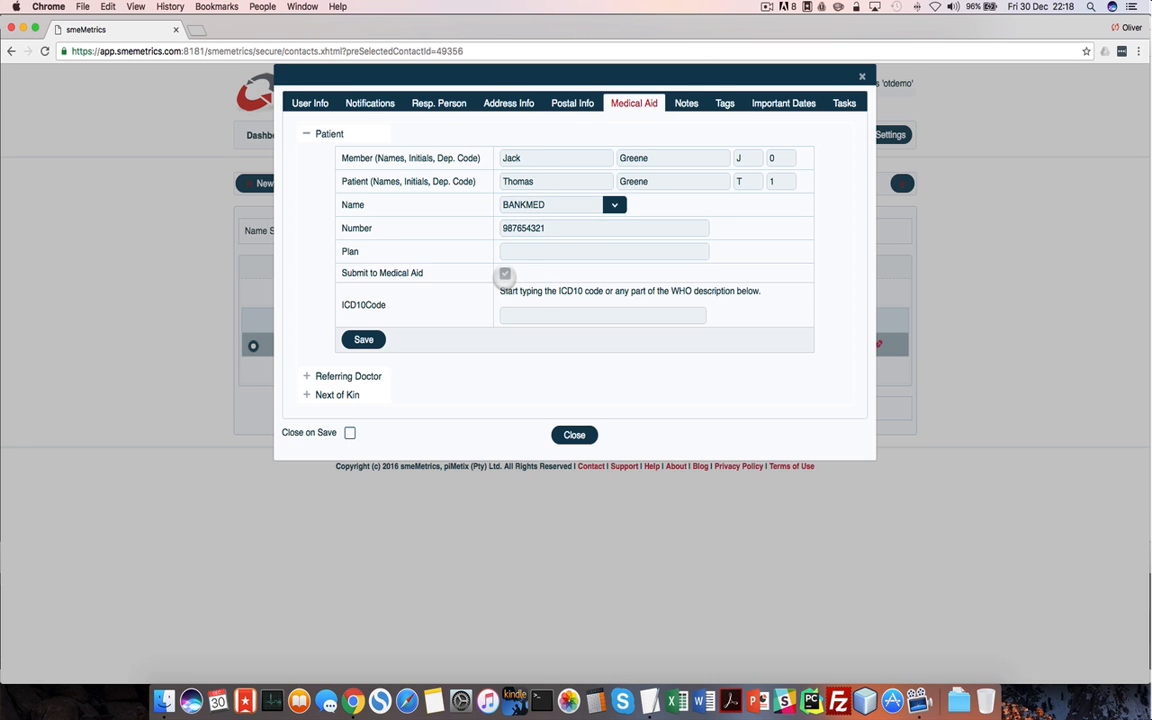
left_click(505, 273)
Set ICD10 diagnosis F80.1 Expressive language disorder and save the medical aid details
left_click(530, 315)
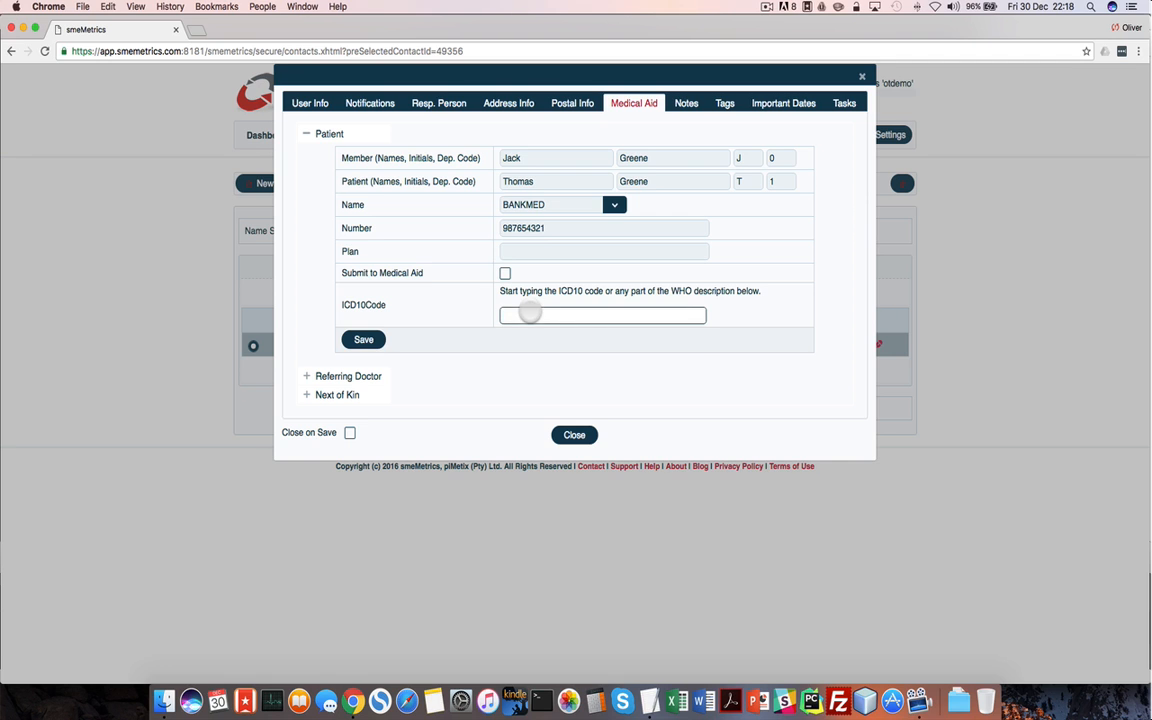
type("F80")
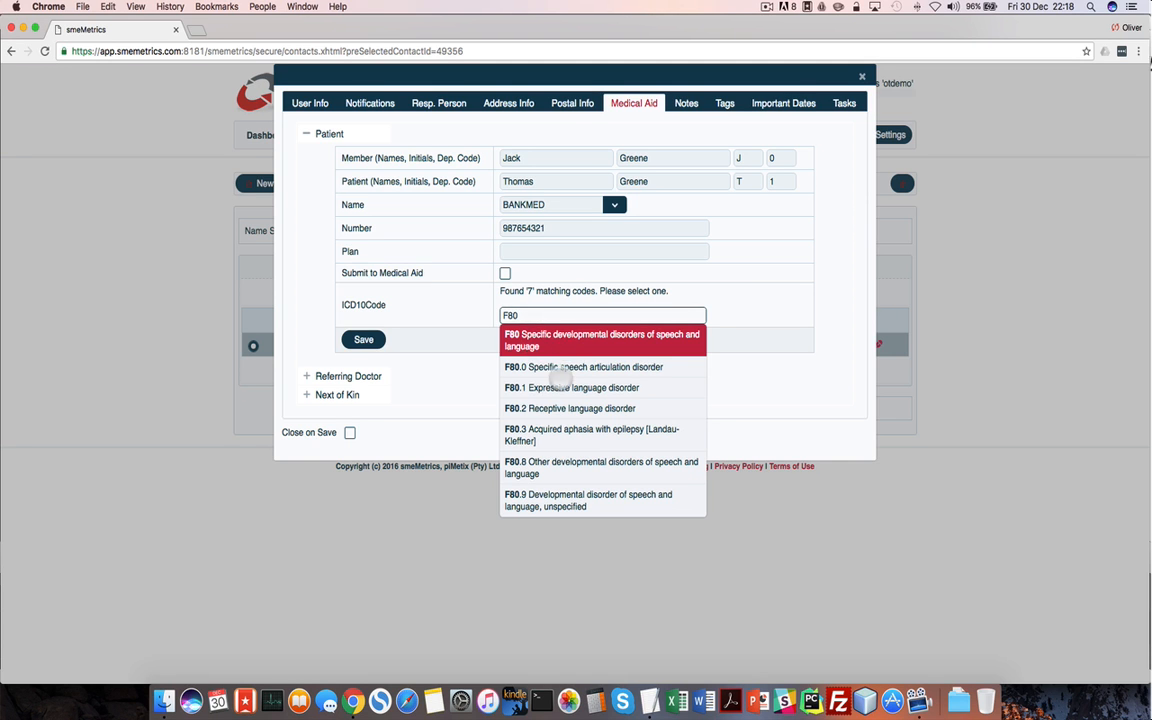
left_click(584, 388)
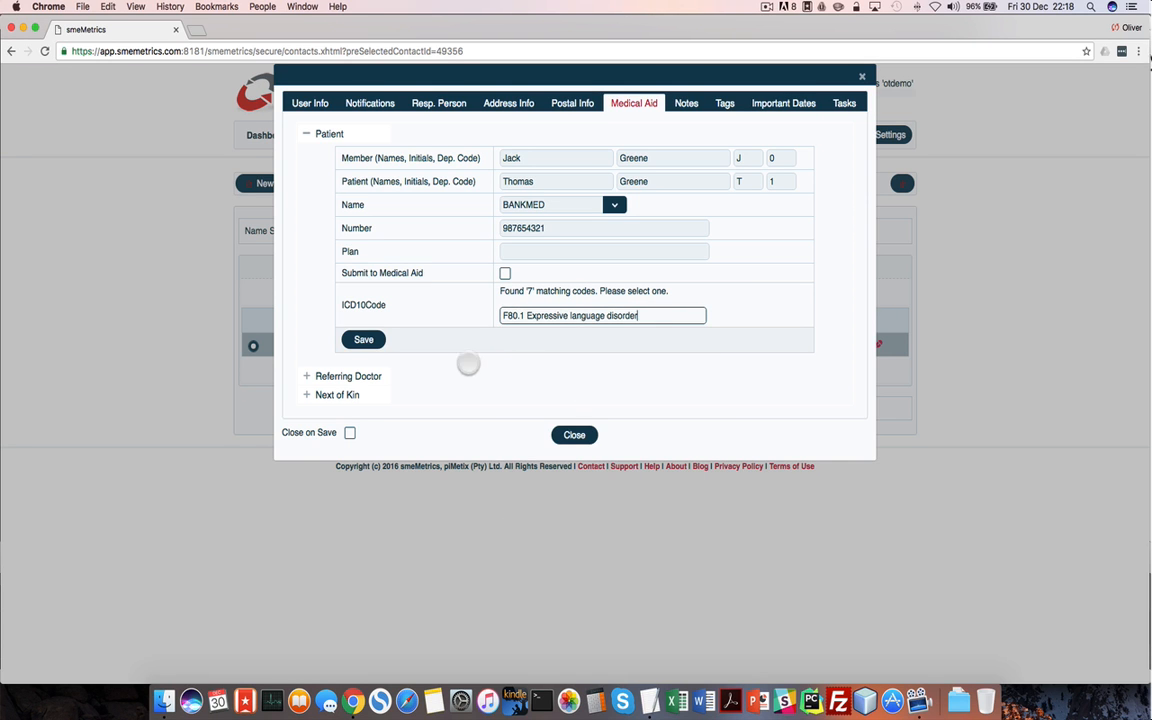
left_click(364, 339)
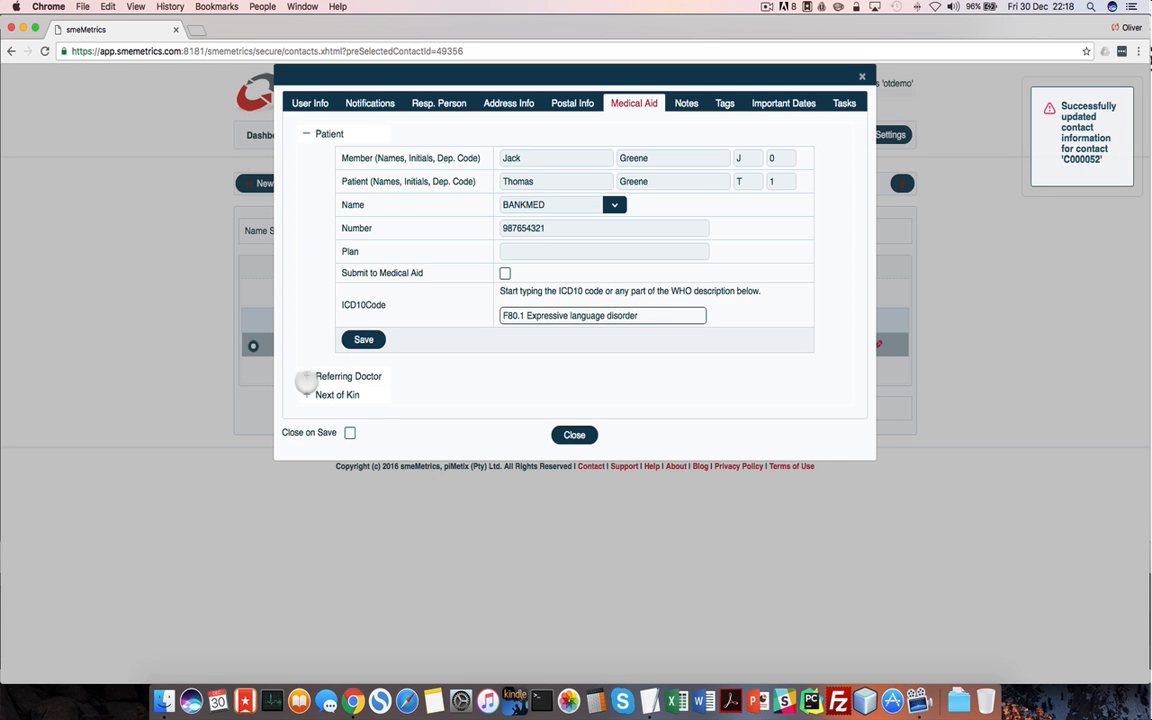
Expand the referring doctor and next of kin sections, then close the contact window
left_click(306, 378)
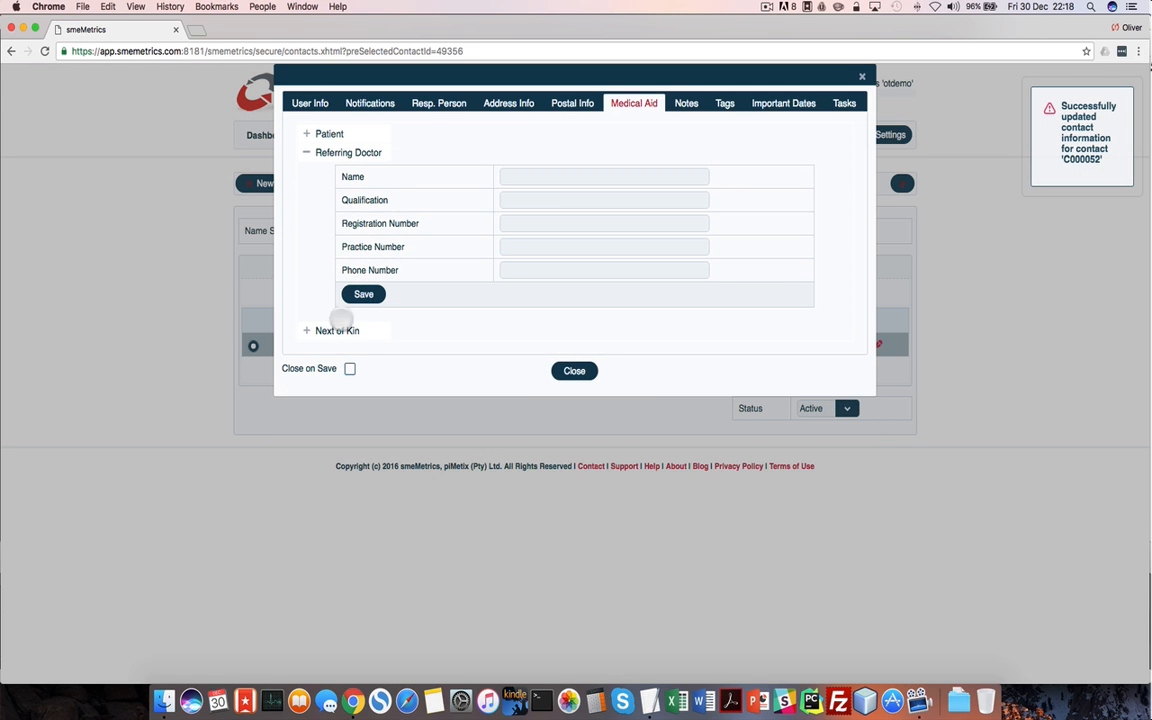
left_click(310, 330)
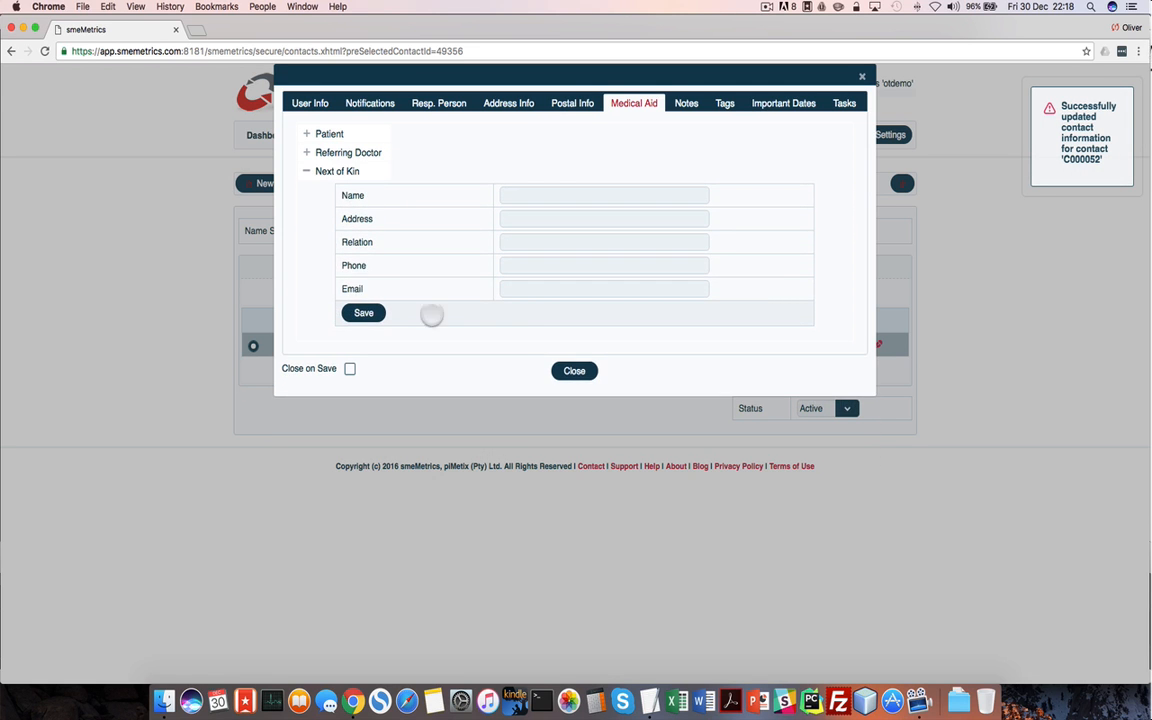
left_click(573, 371)
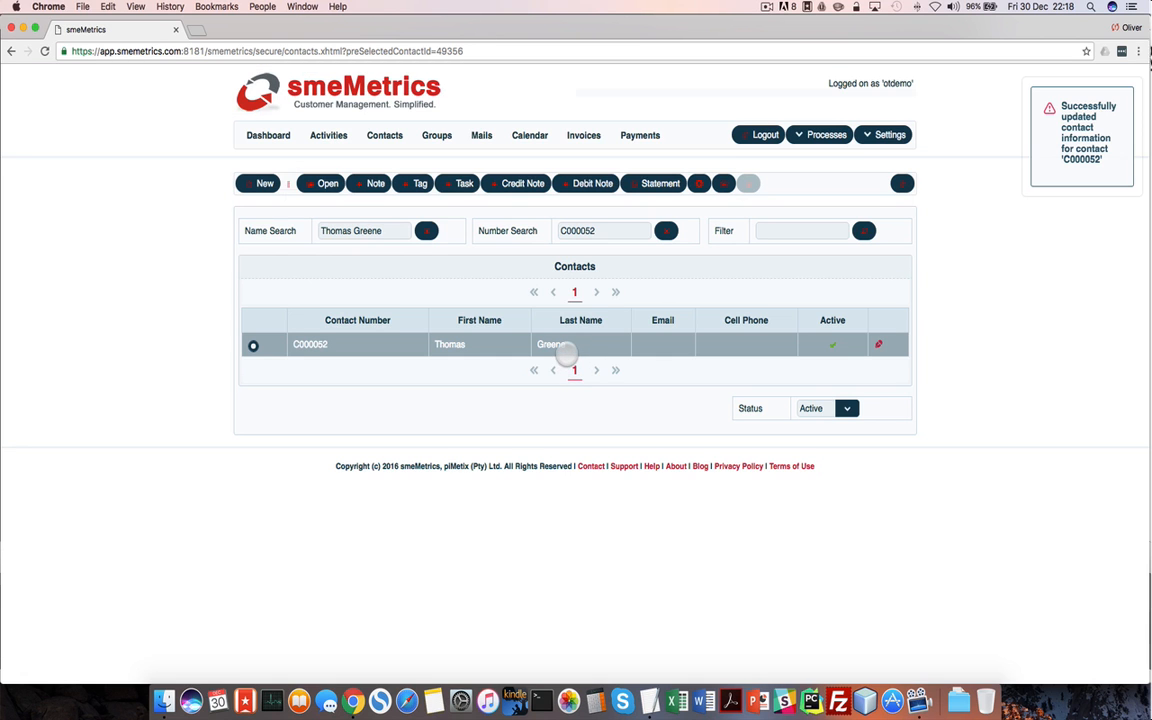
Reopen the 31 December appointment and show the patient contact's Notifications settings
left_click(530, 136)
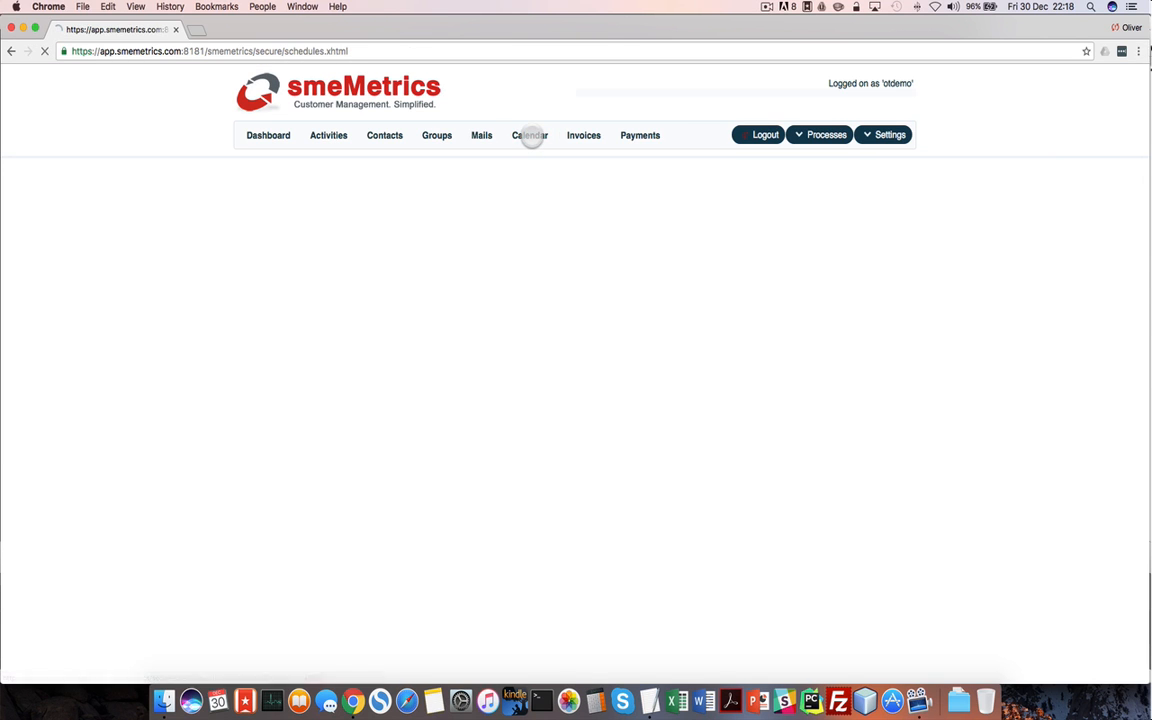
scroll(789, 363, "down", 2)
scroll(760, 360, "down", 4)
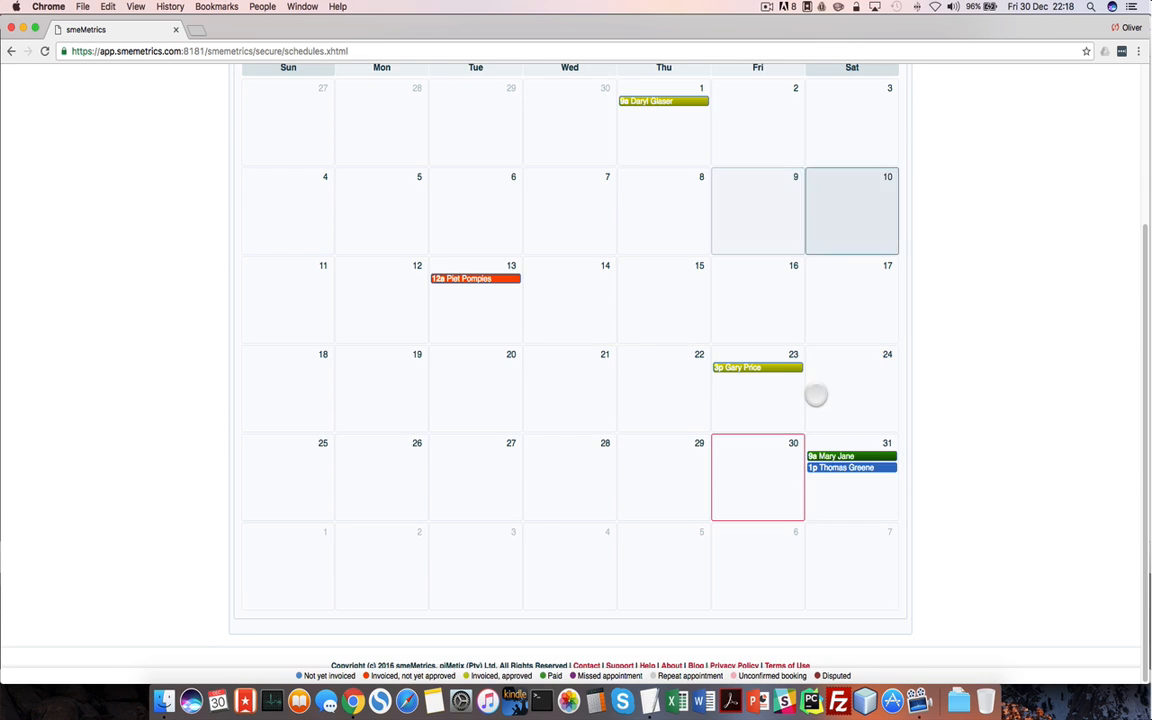
left_click(861, 468)
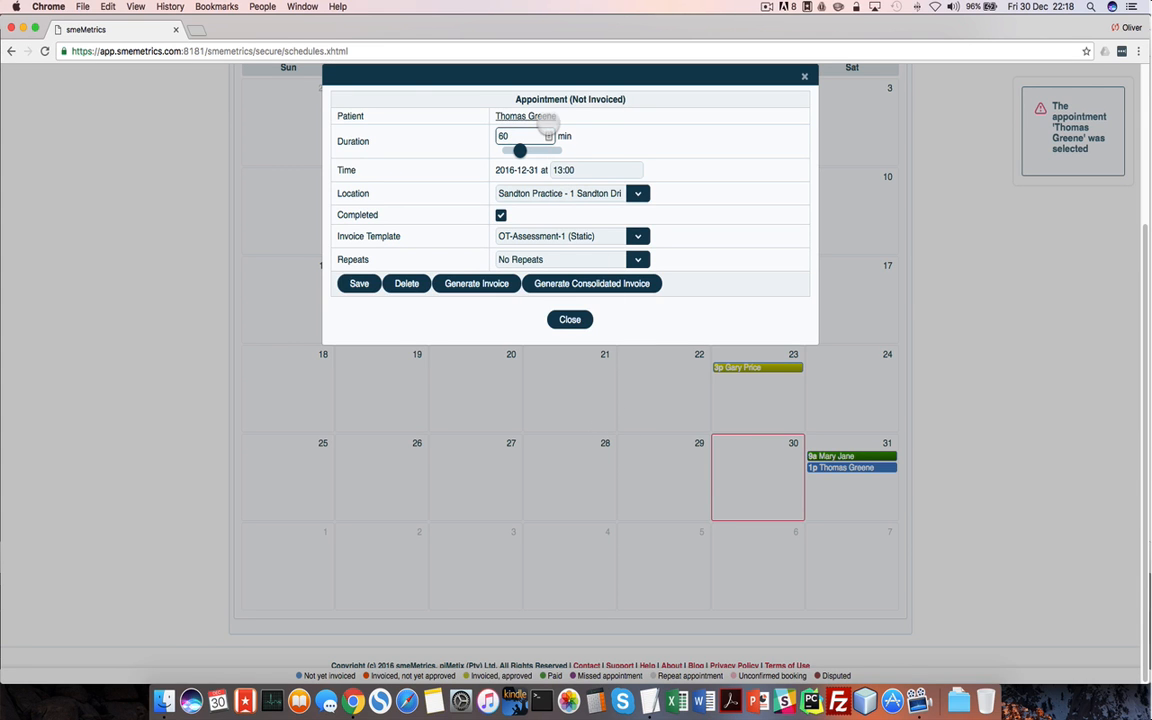
left_click(545, 116)
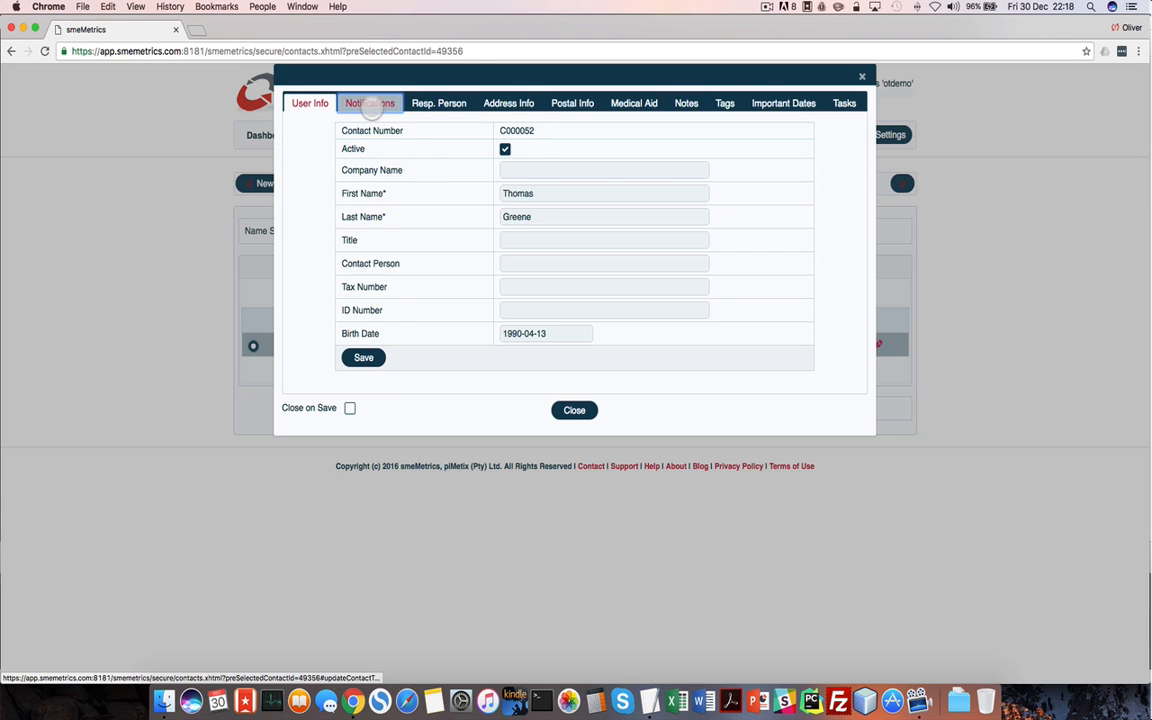
left_click(370, 105)
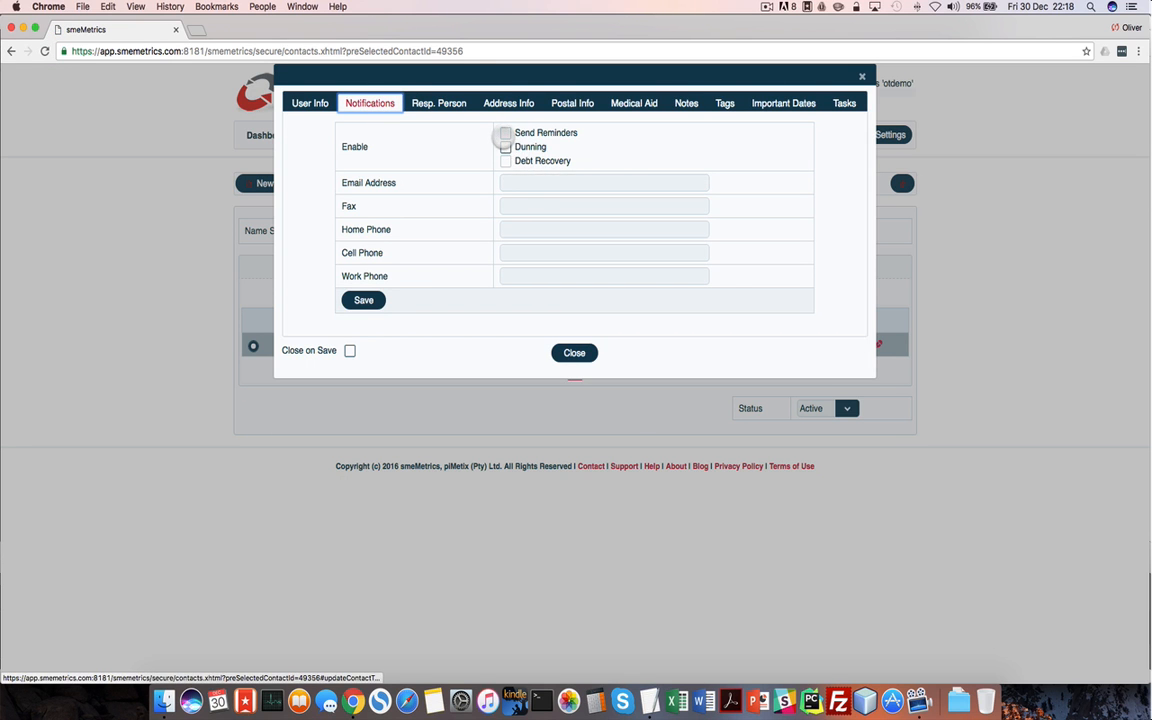
Tick Send Reminders, Dunning and Debt Recovery for the patient, save, and close the contact
left_click(505, 133)
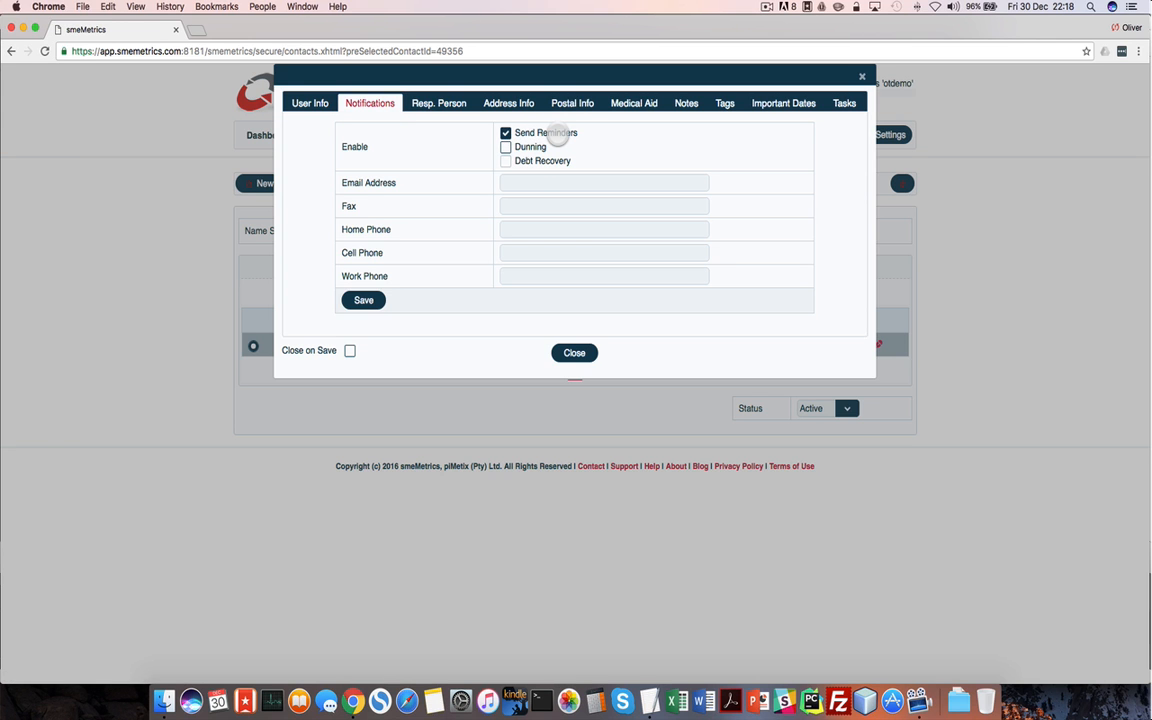
left_click(505, 147)
left_click(506, 134)
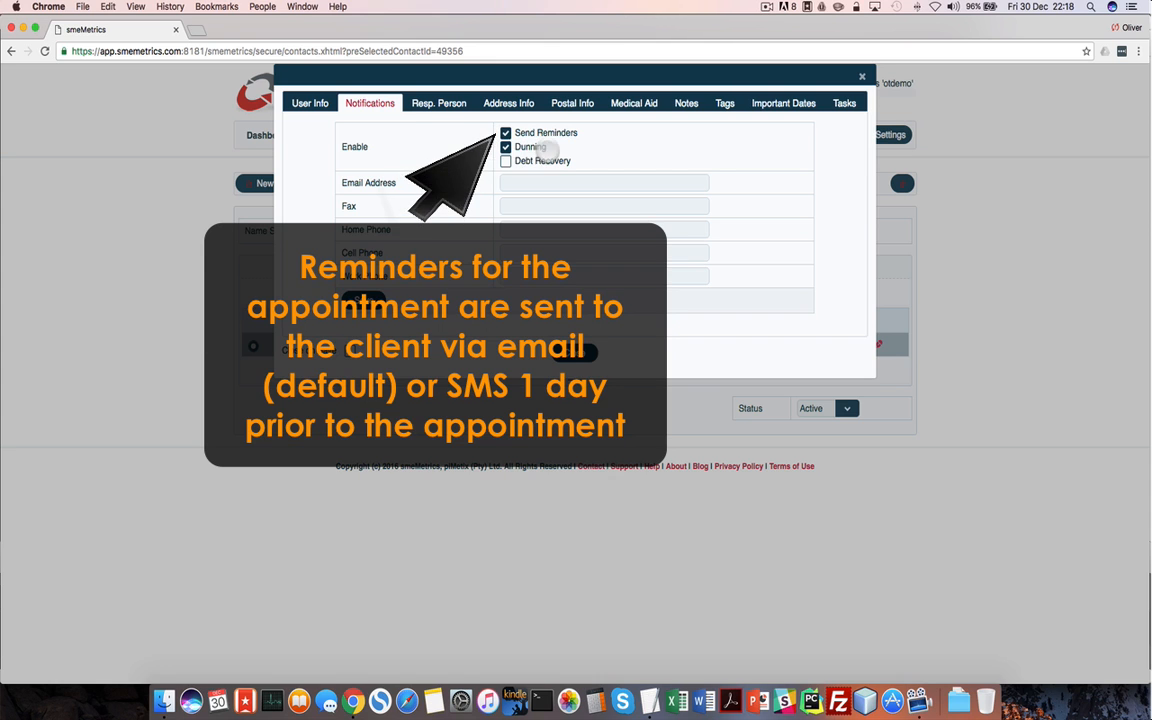
left_click(506, 161)
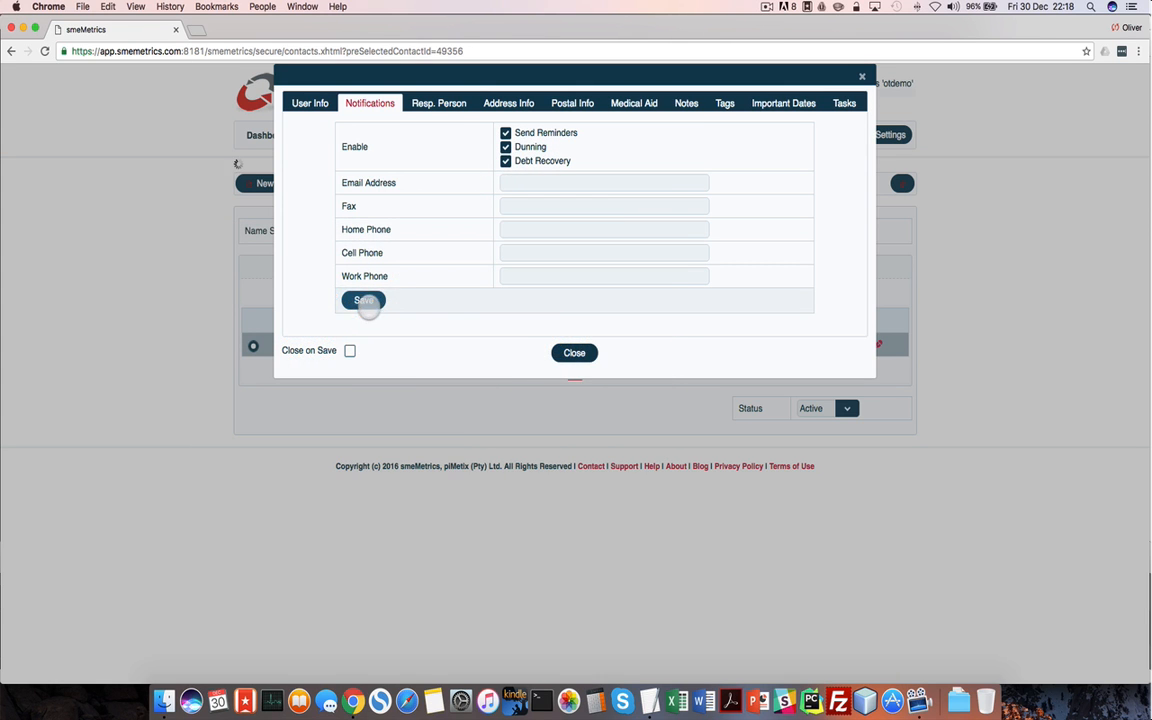
left_click(366, 302)
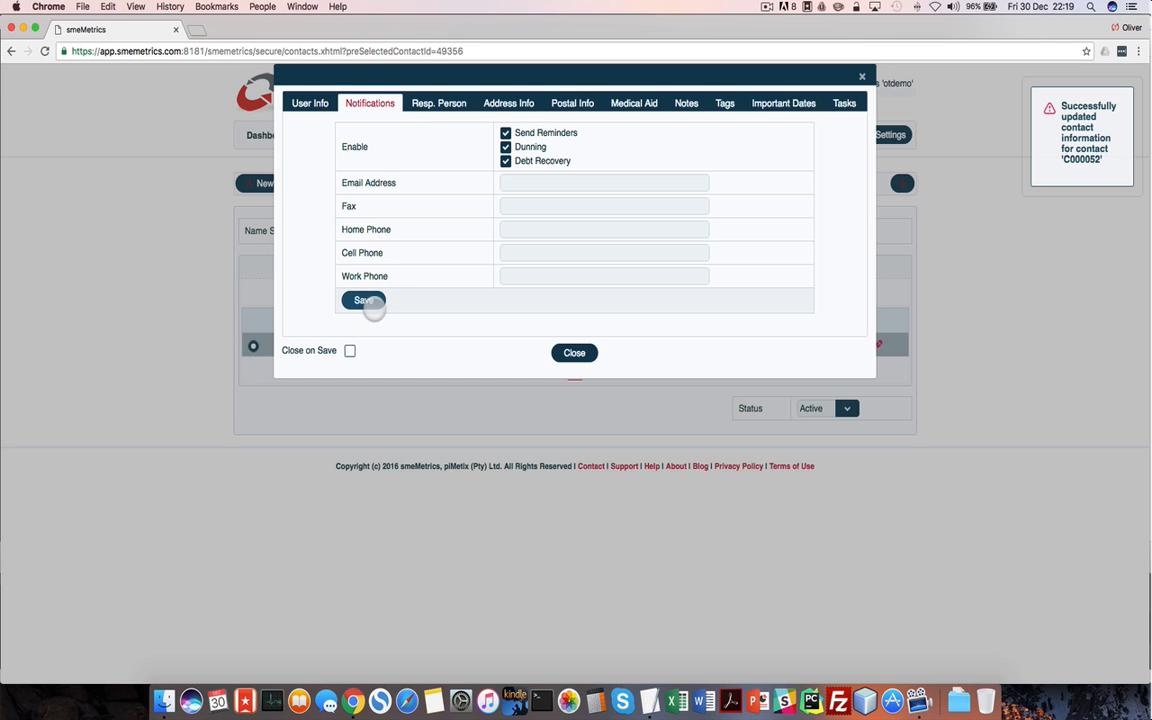
left_click(572, 352)
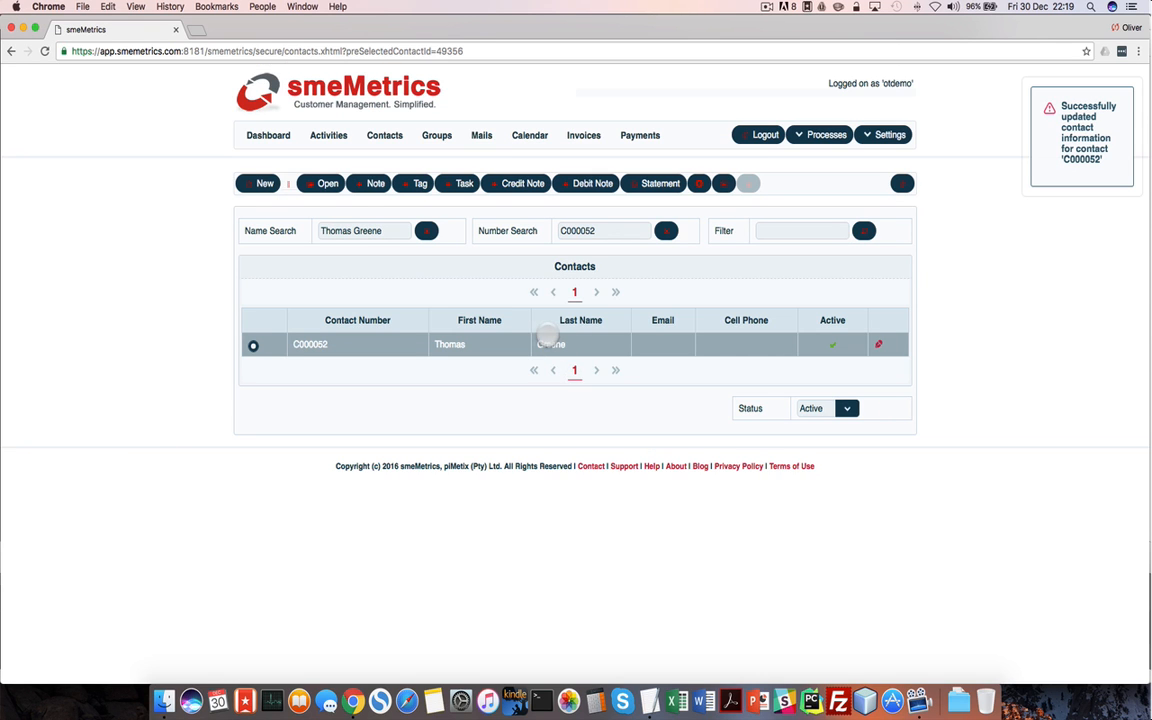
left_click(527, 136)
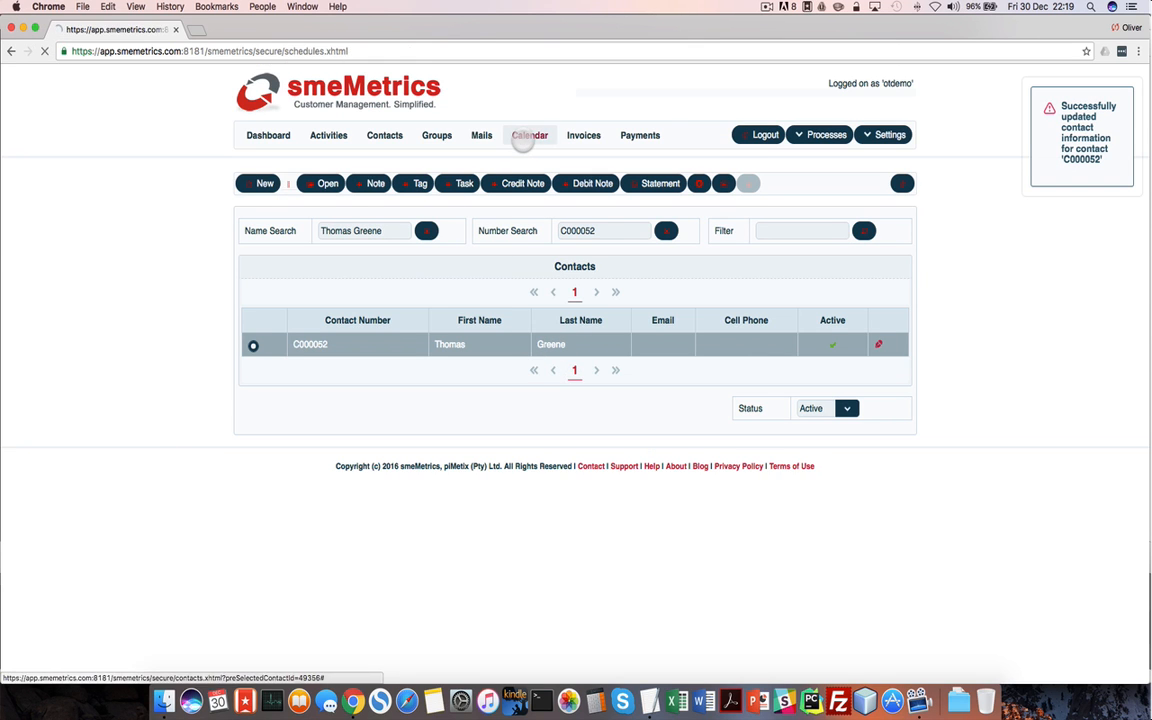
Generate an invoice for the 31 December 1 pm appointment with Auto Approve and Auto Mail ticked
scroll(880, 620, "down", 3)
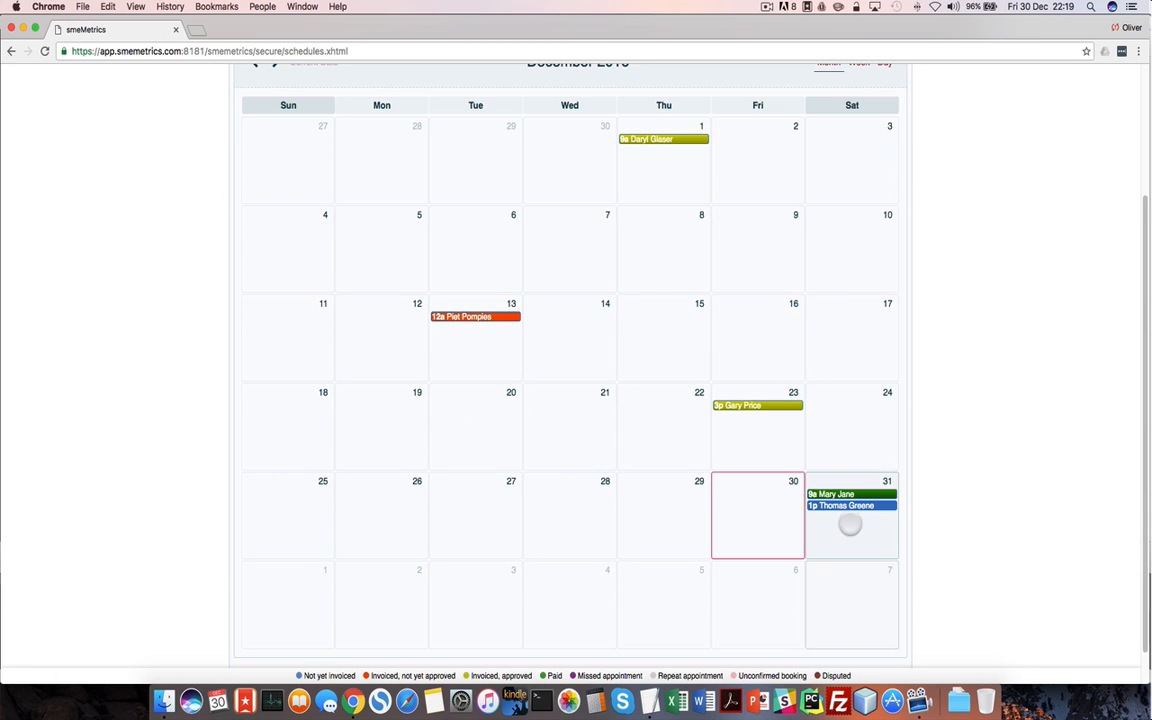
left_click(848, 506)
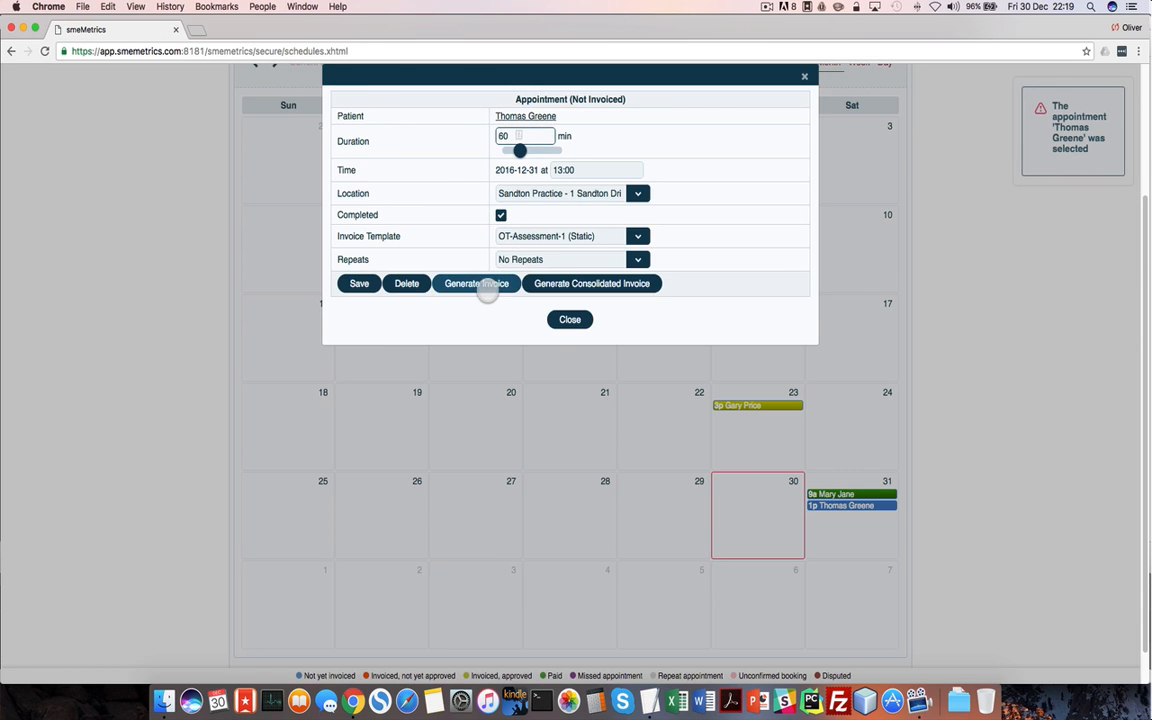
left_click(486, 286)
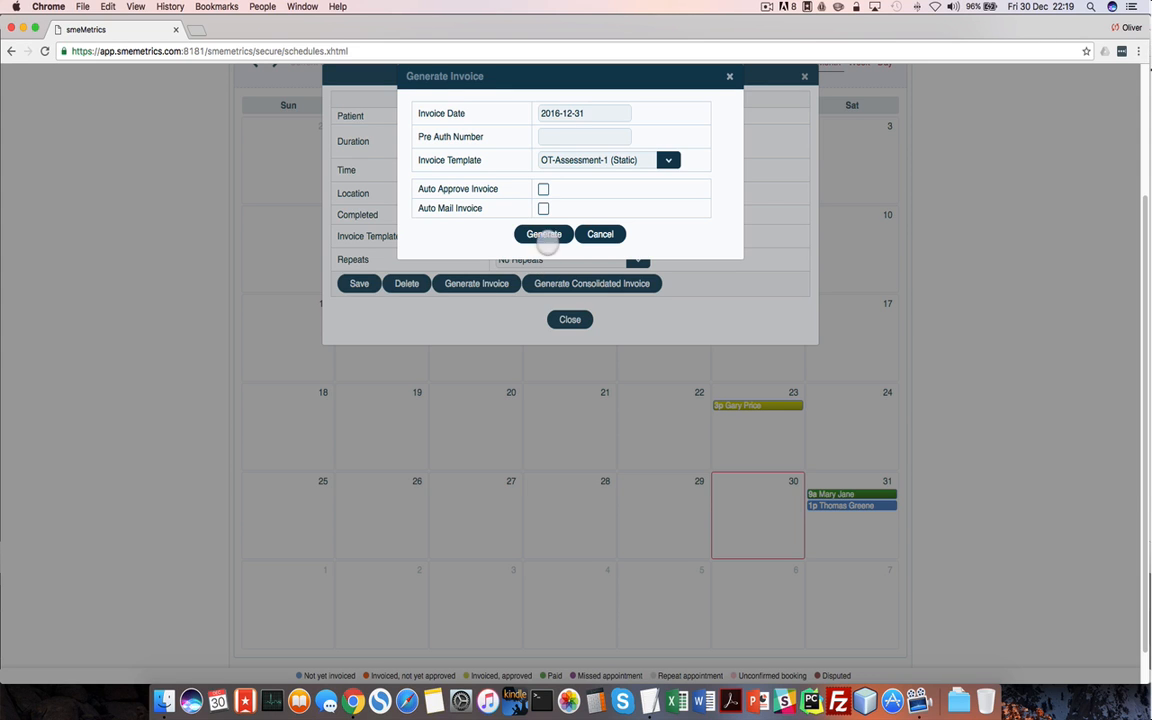
left_click(543, 208)
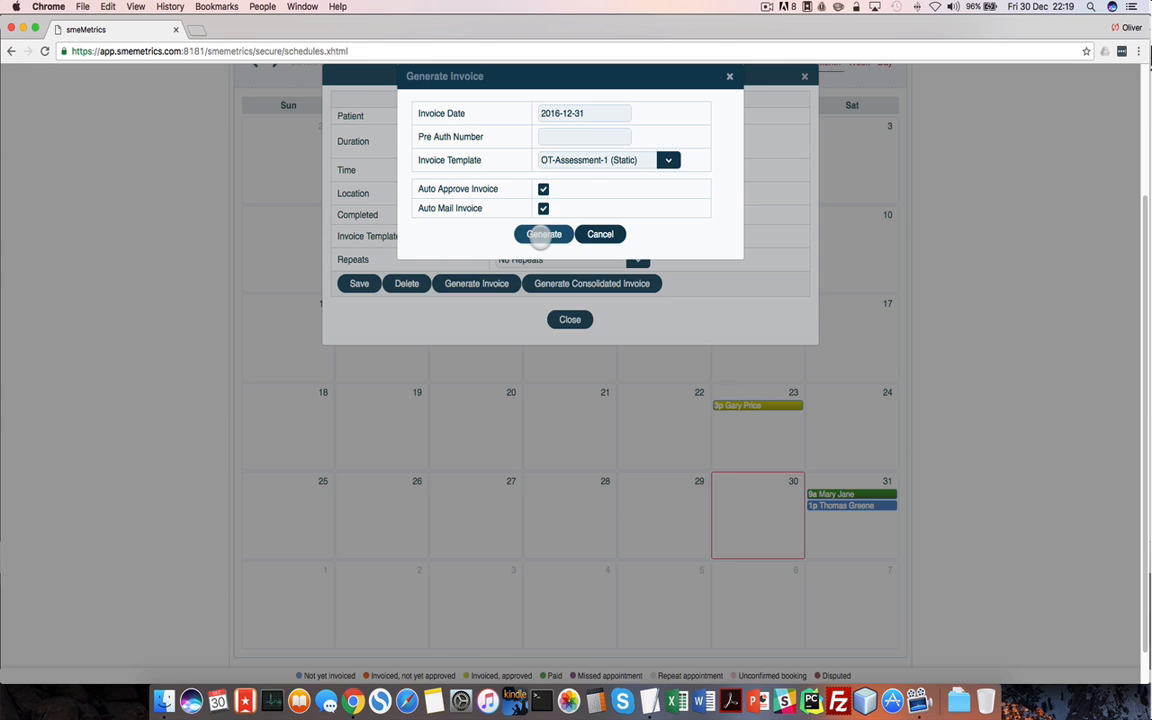
left_click(541, 235)
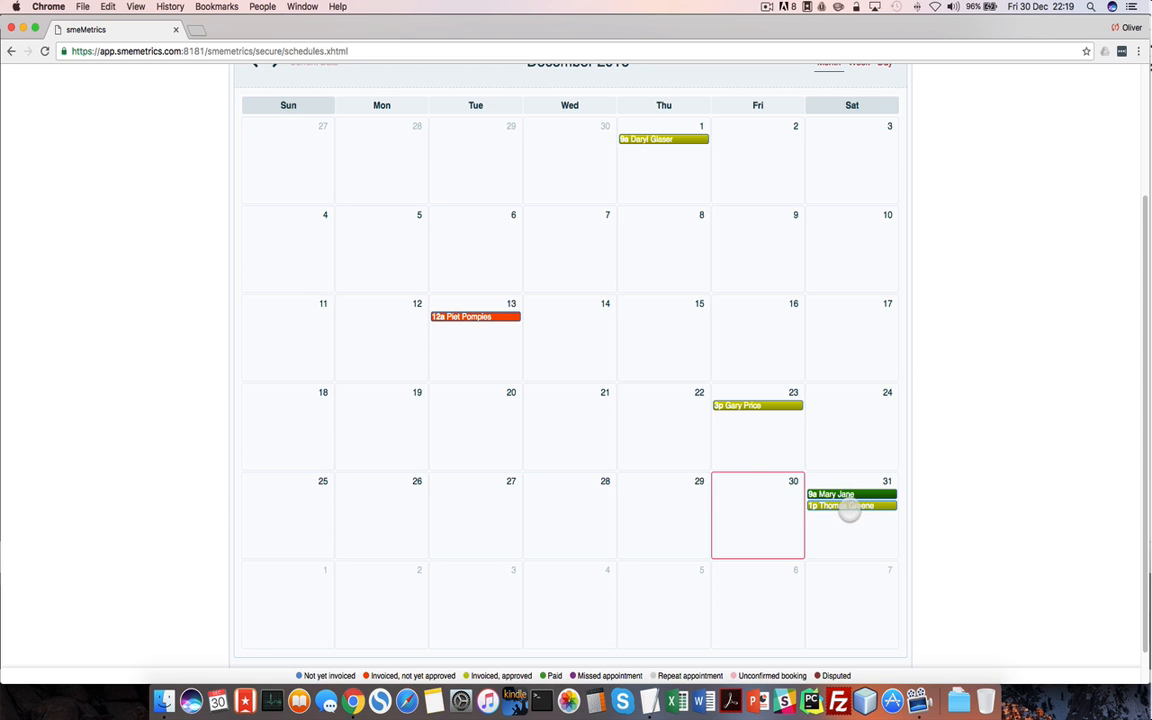
left_click(848, 511)
Preview the R 2100.00 invoice PDF from the appointment, close it, and return to the calendar
left_click(521, 204)
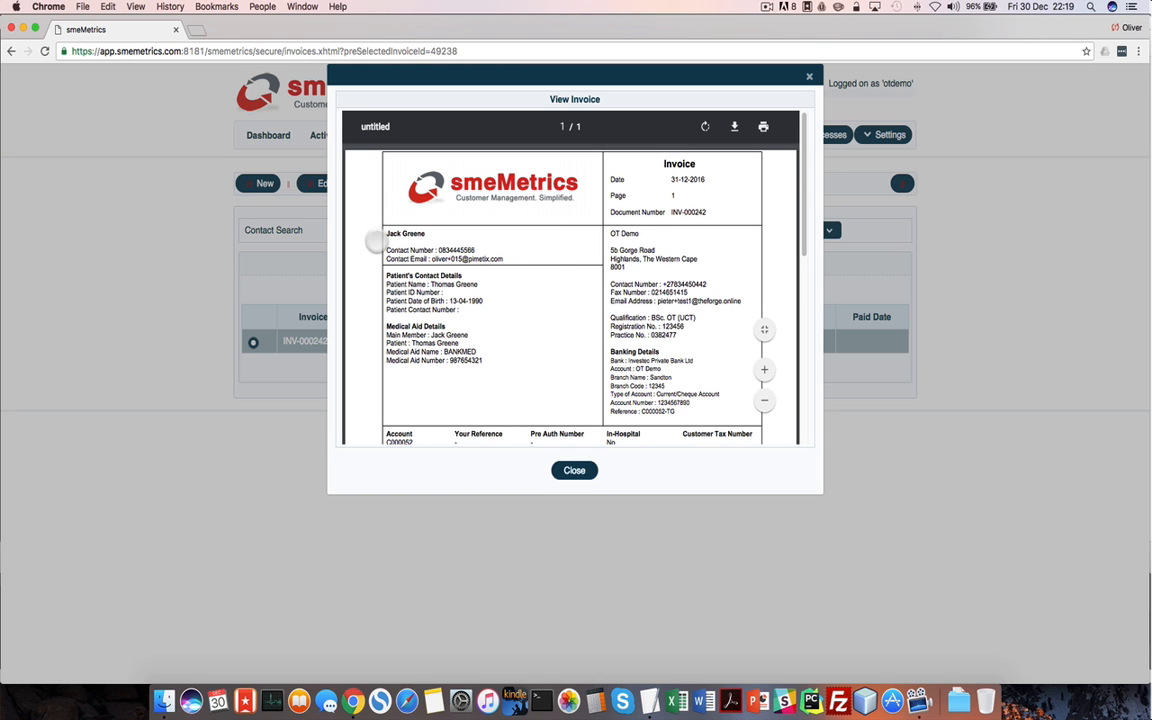
scroll(560, 300, "down", 5)
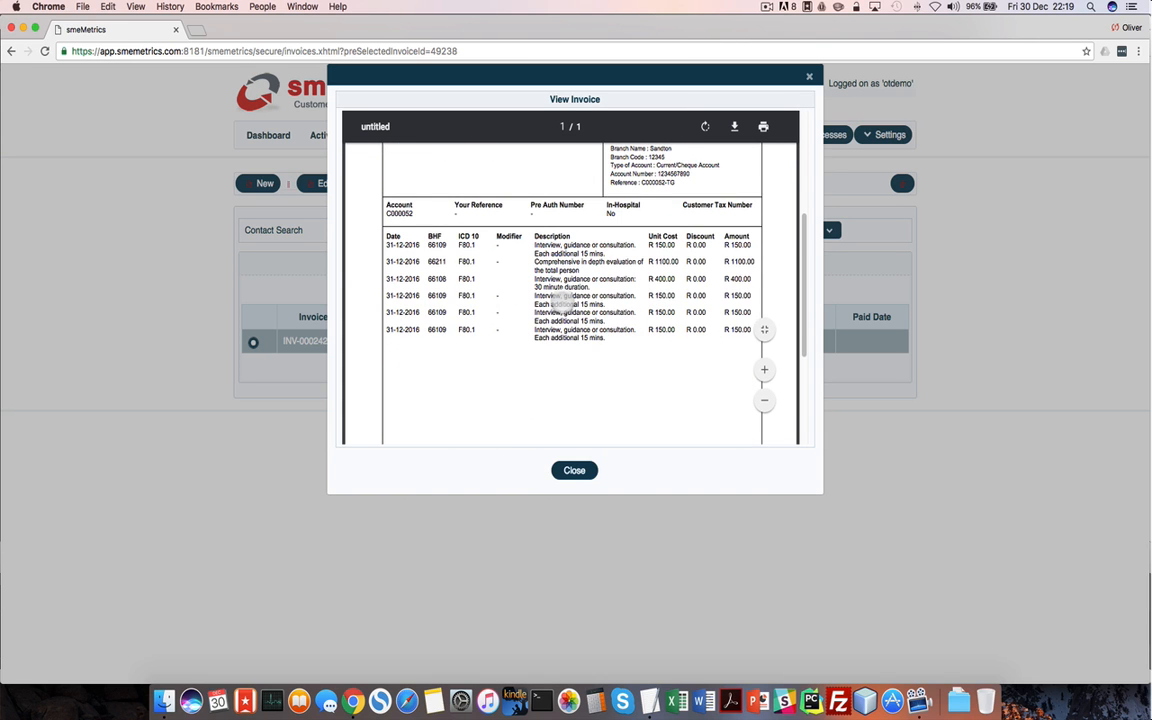
scroll(575, 345, "down", 5)
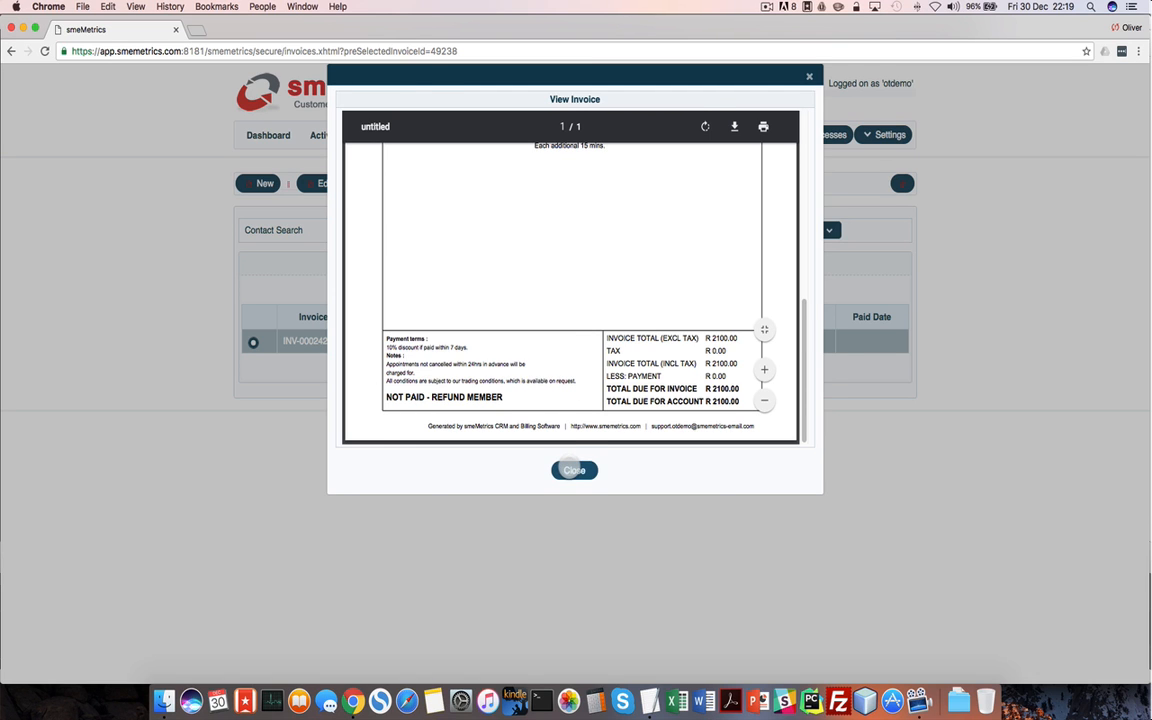
left_click(573, 470)
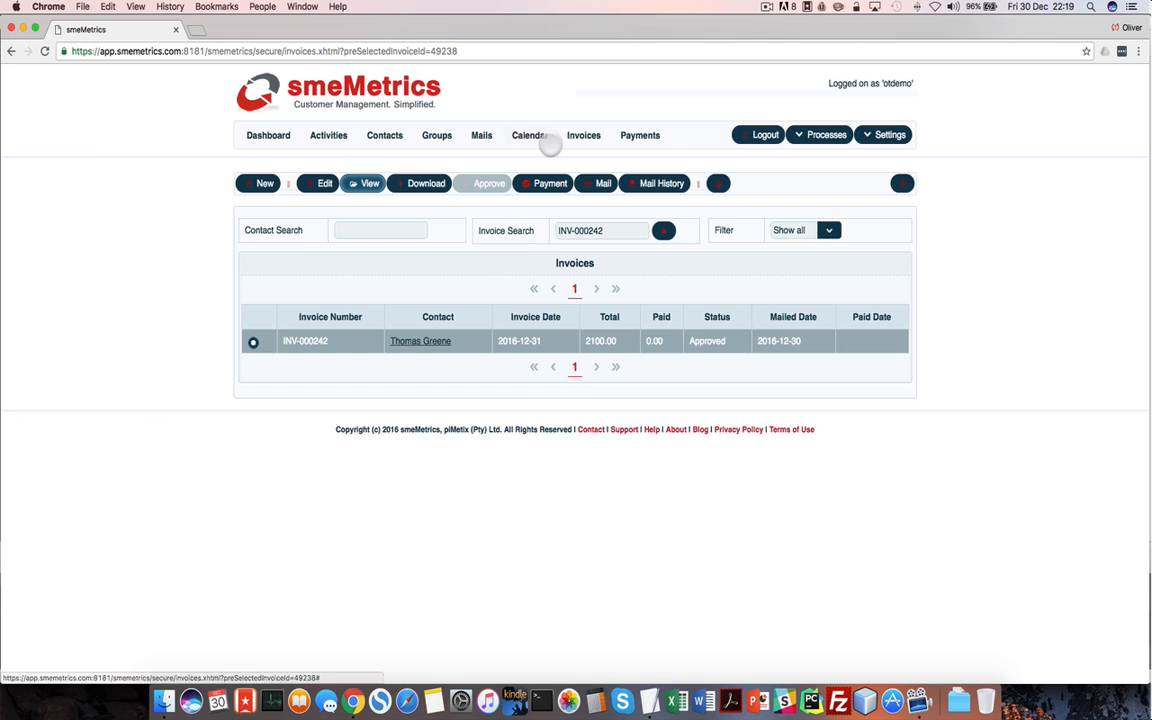
left_click(545, 137)
Record a 2100.00 payment on the patient's invoice with paid date 2016-12-31
scroll(866, 590, "down", 3)
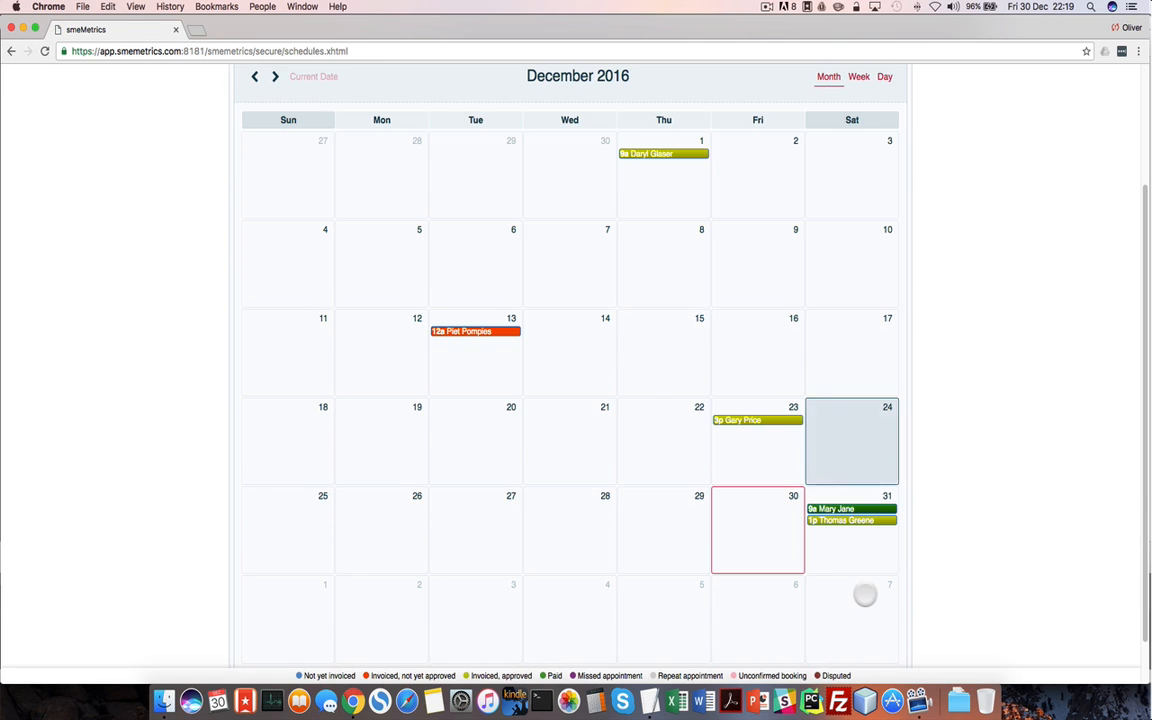
left_click(842, 521)
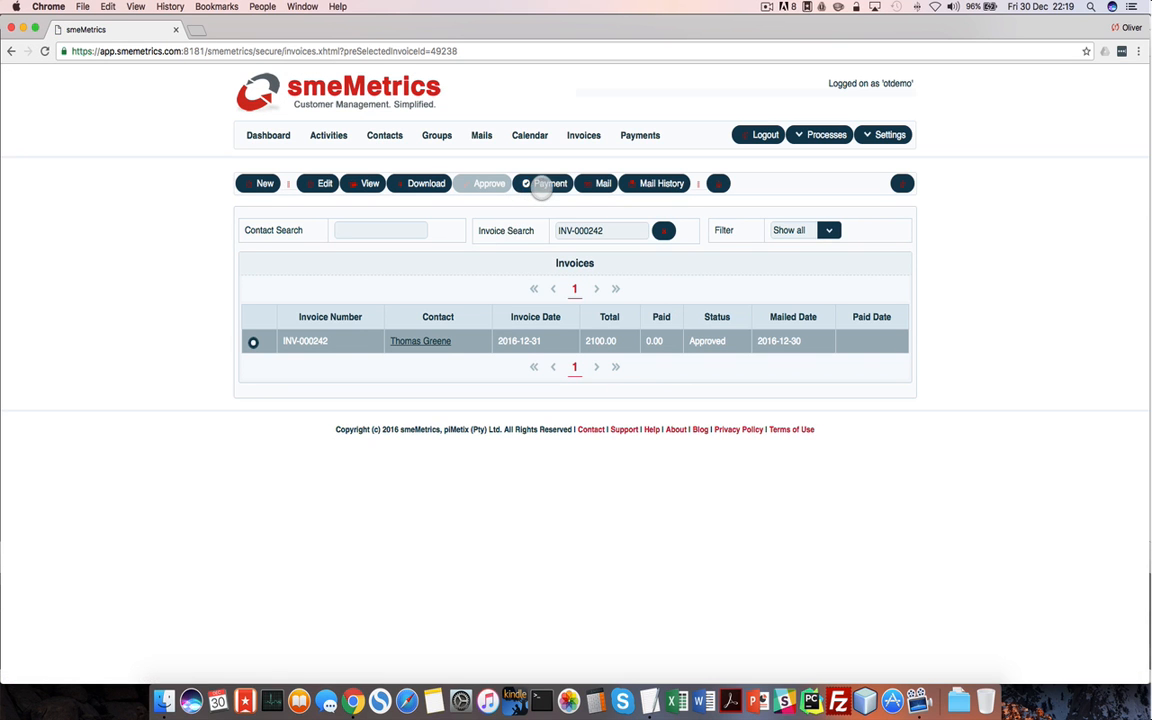
left_click(540, 185)
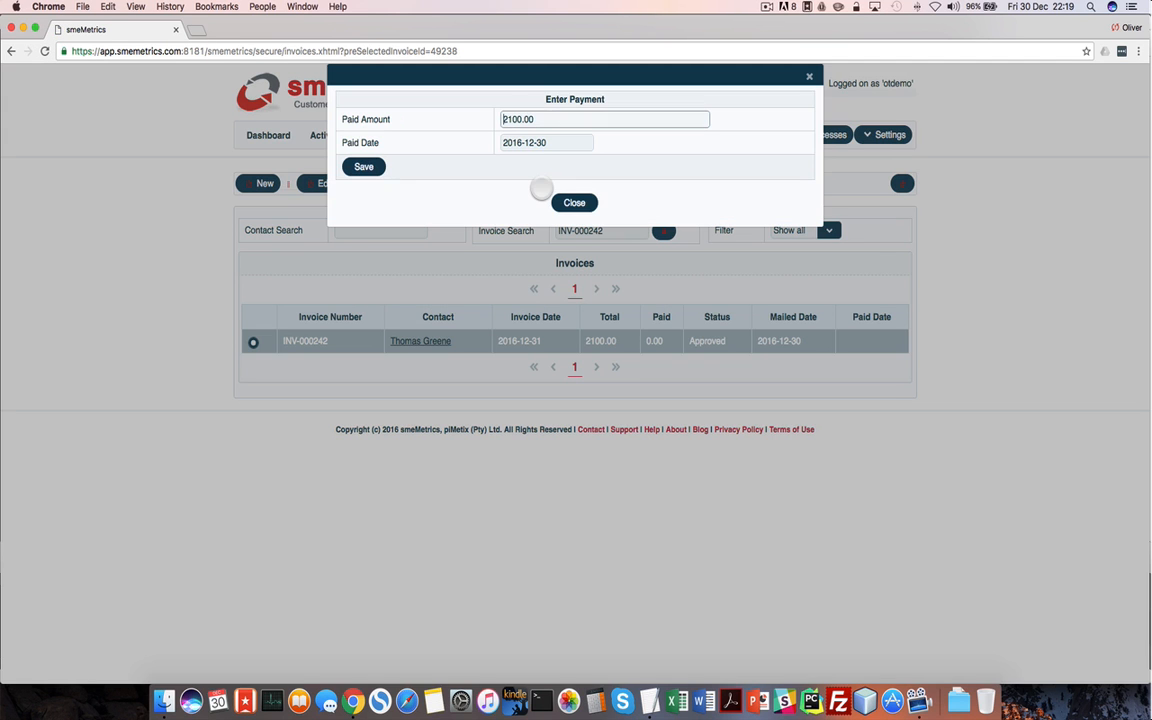
left_click(545, 143)
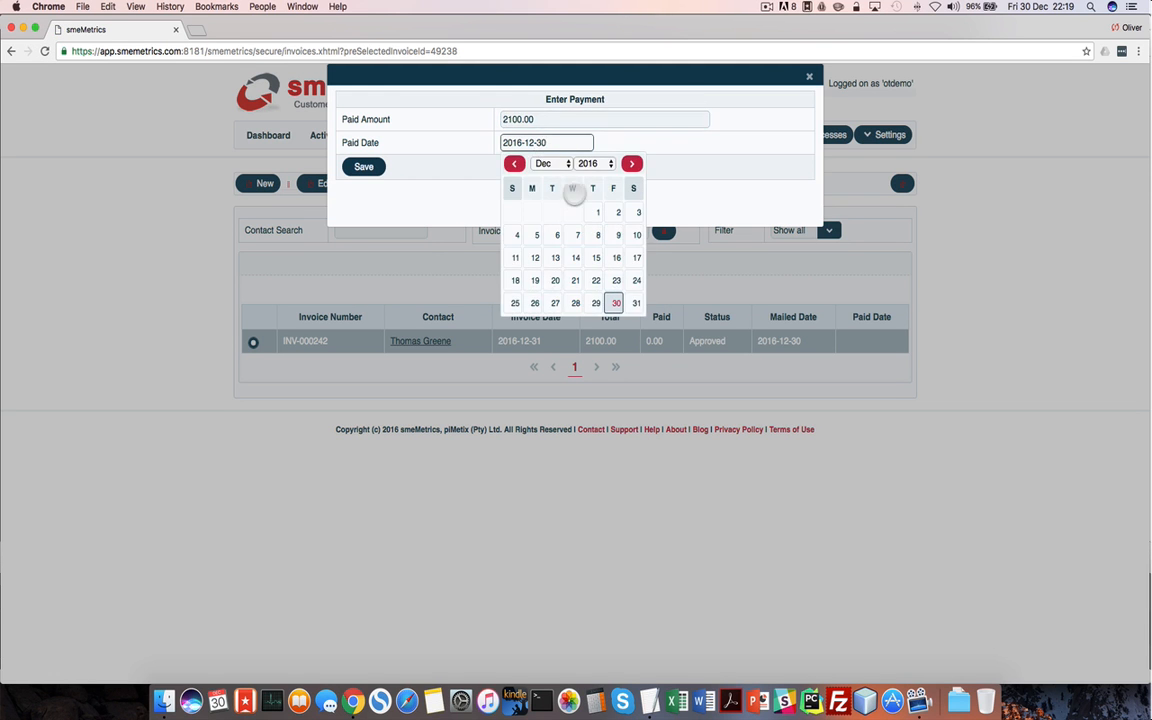
left_click(616, 302)
left_click(376, 169)
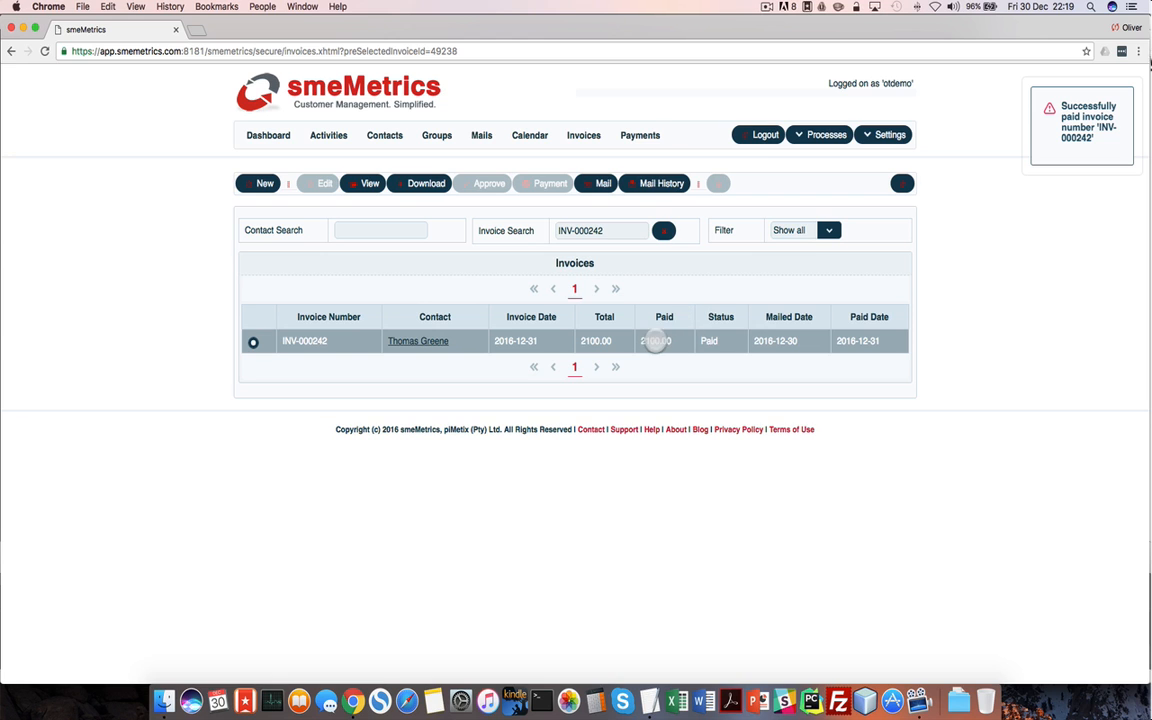
Open the patient's account statement from their 31 December appointment
left_click(529, 135)
scroll(826, 422, "down", 3)
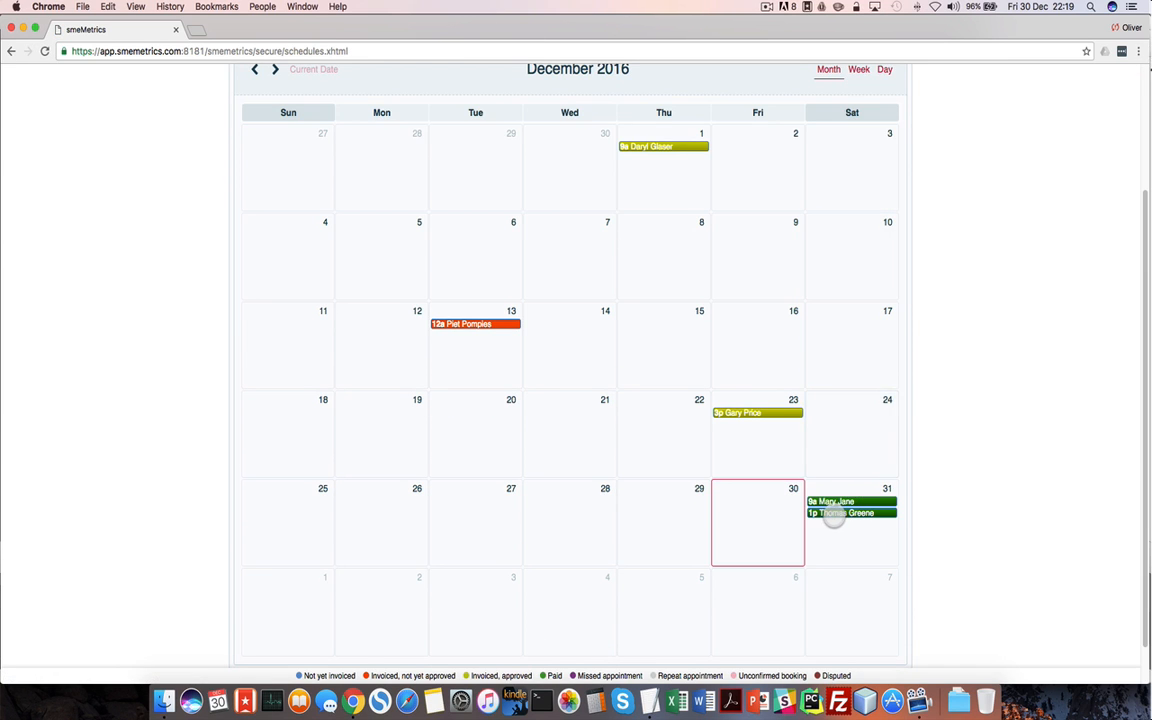
left_click(858, 513)
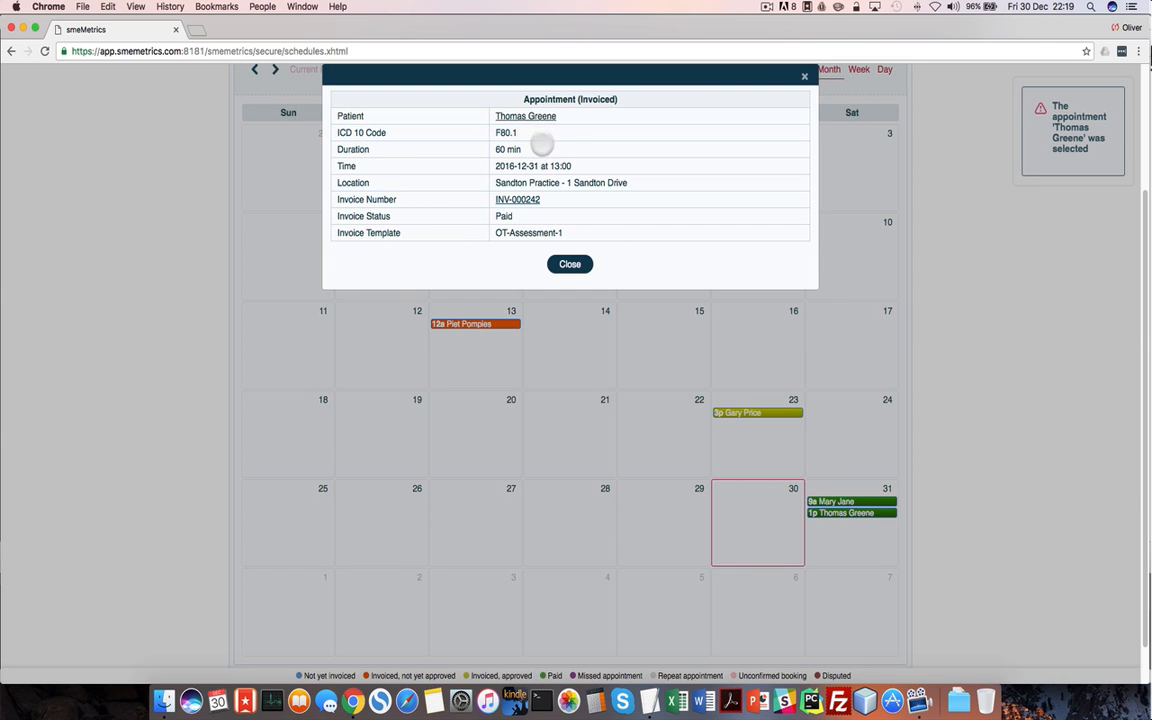
left_click(538, 118)
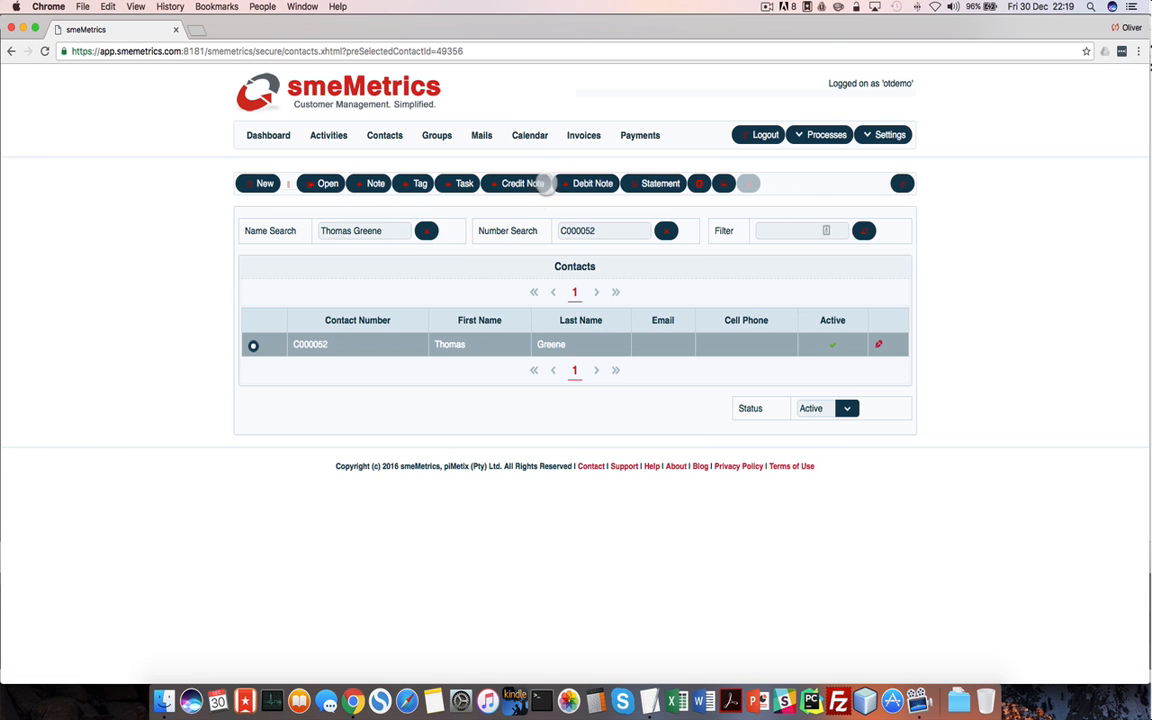
left_click(641, 183)
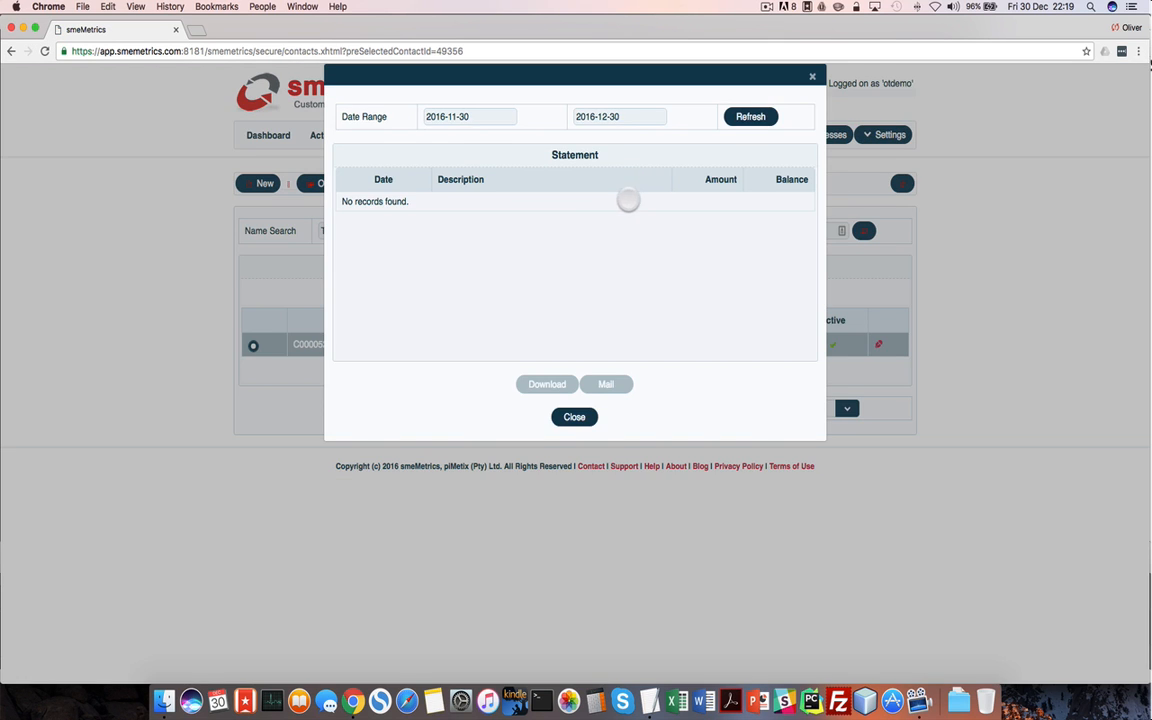
Set the statement range to 2016-11-01 through 2016-12-31, refresh it, and download the PDF
left_click(472, 117)
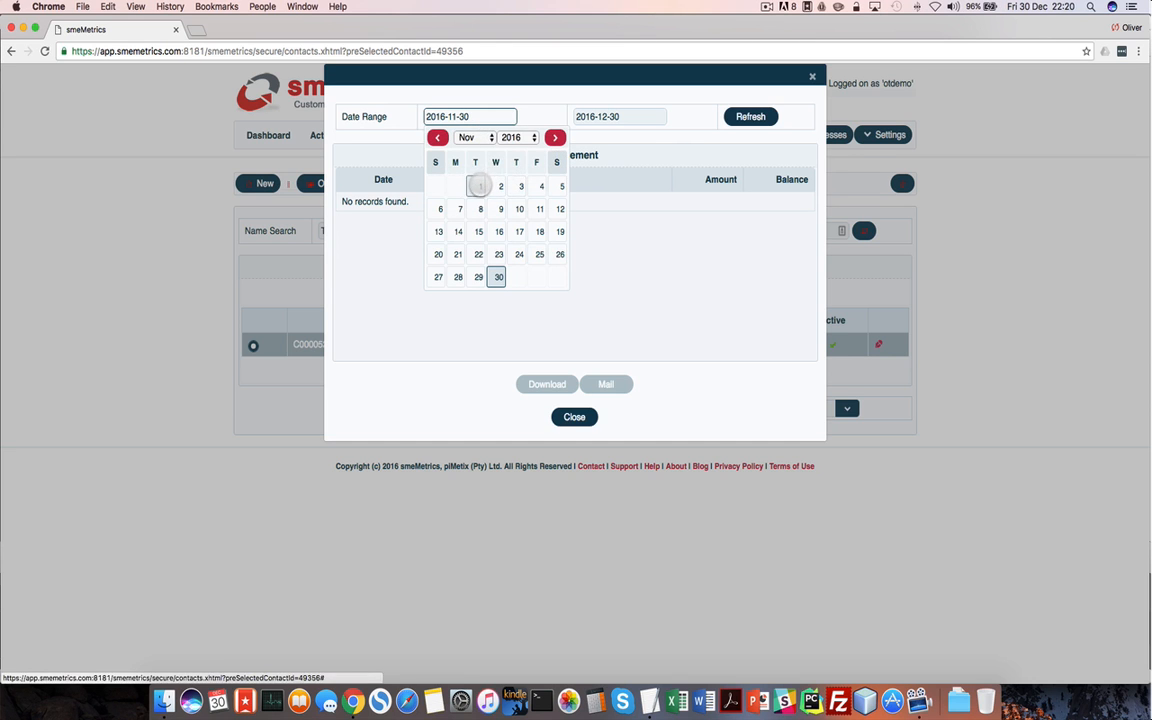
left_click(480, 186)
left_click(616, 121)
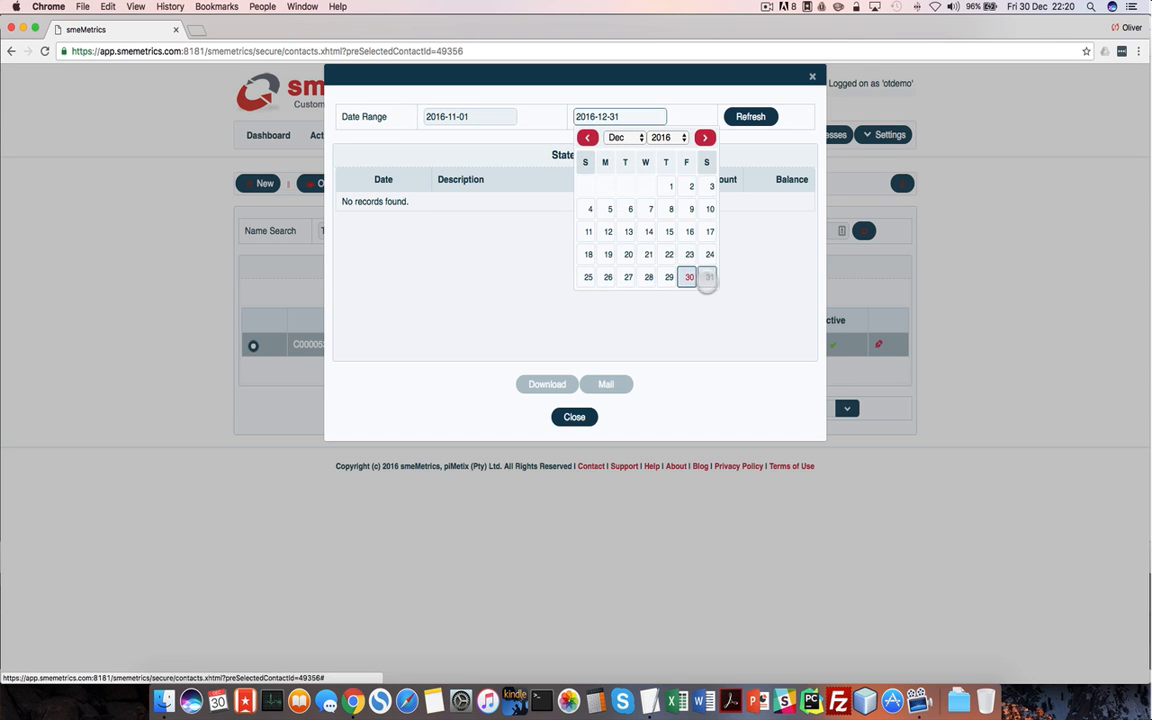
left_click(709, 277)
left_click(740, 117)
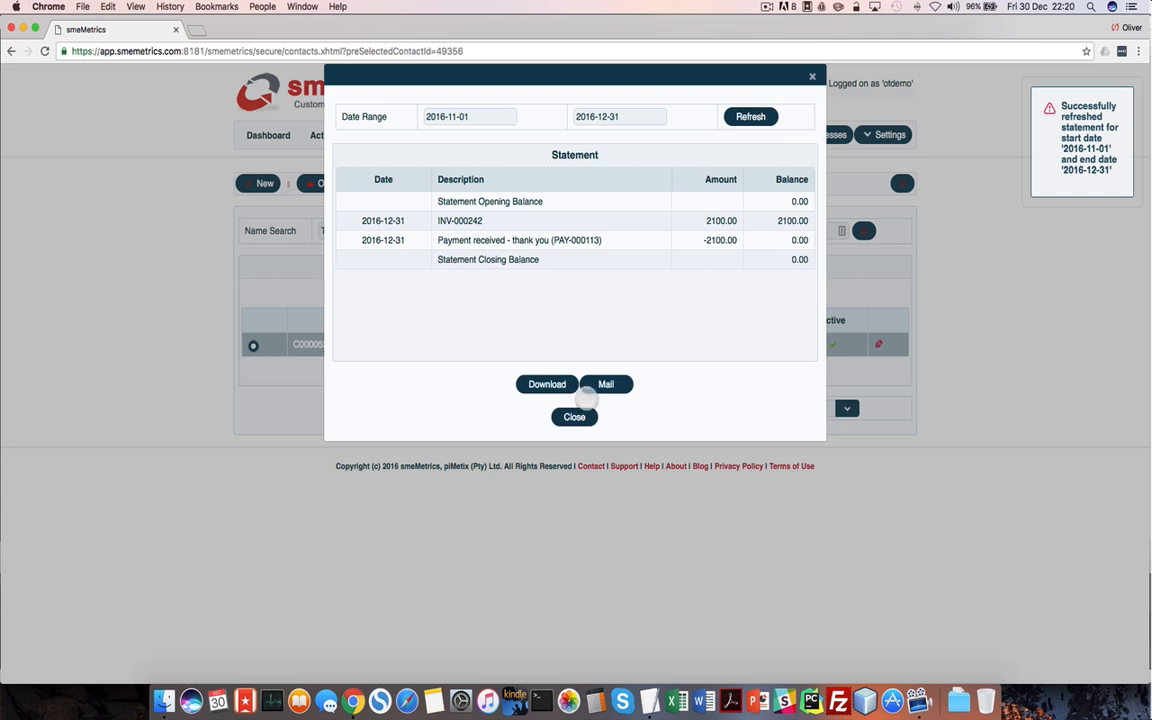
left_click(541, 383)
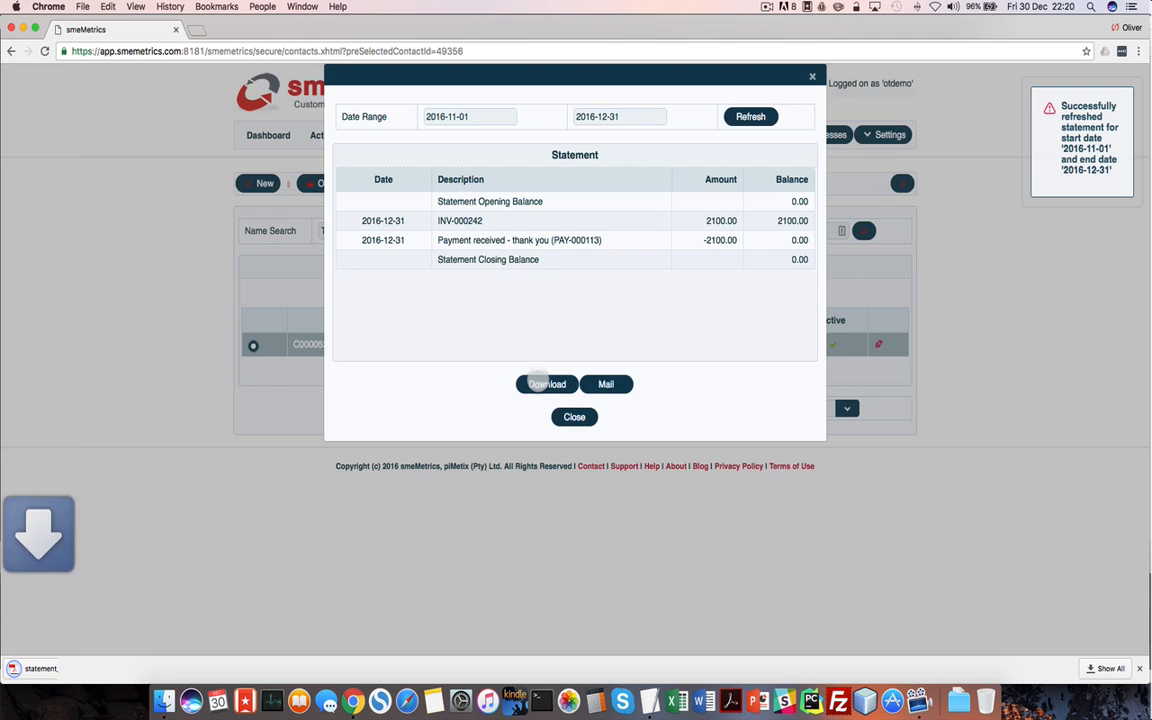
Review the downloaded statement PDF, then close it and the Statement dialog
left_click(88, 669)
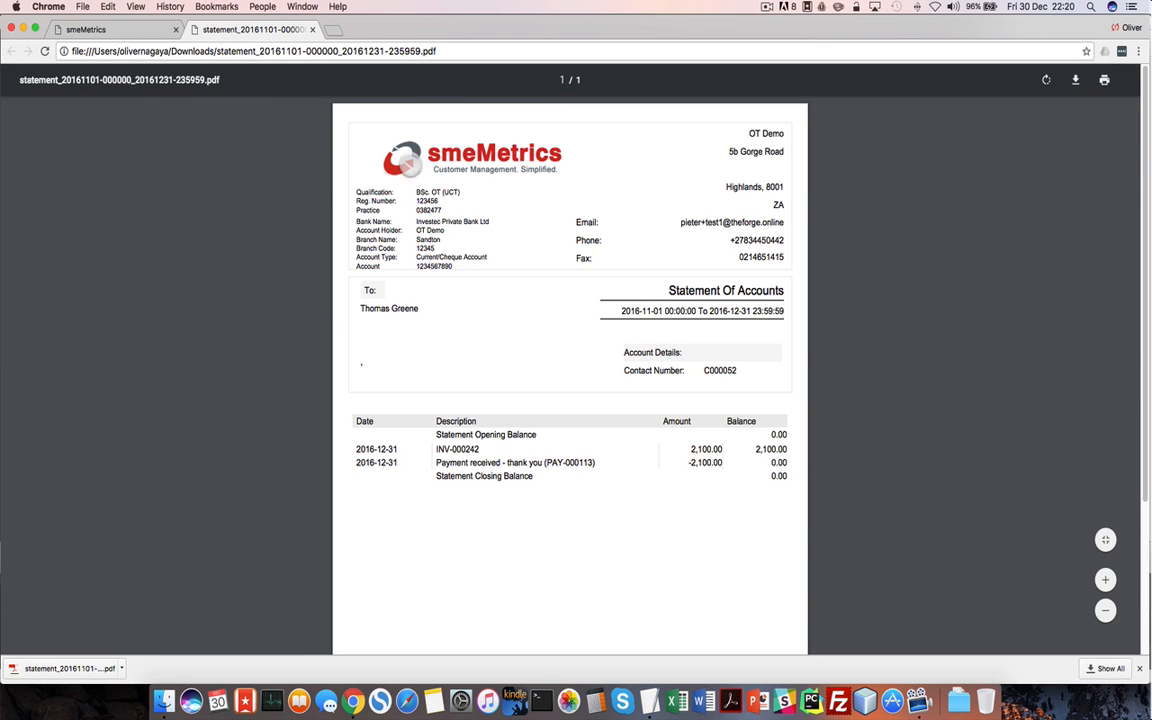
scroll(644, 301, "down", 4)
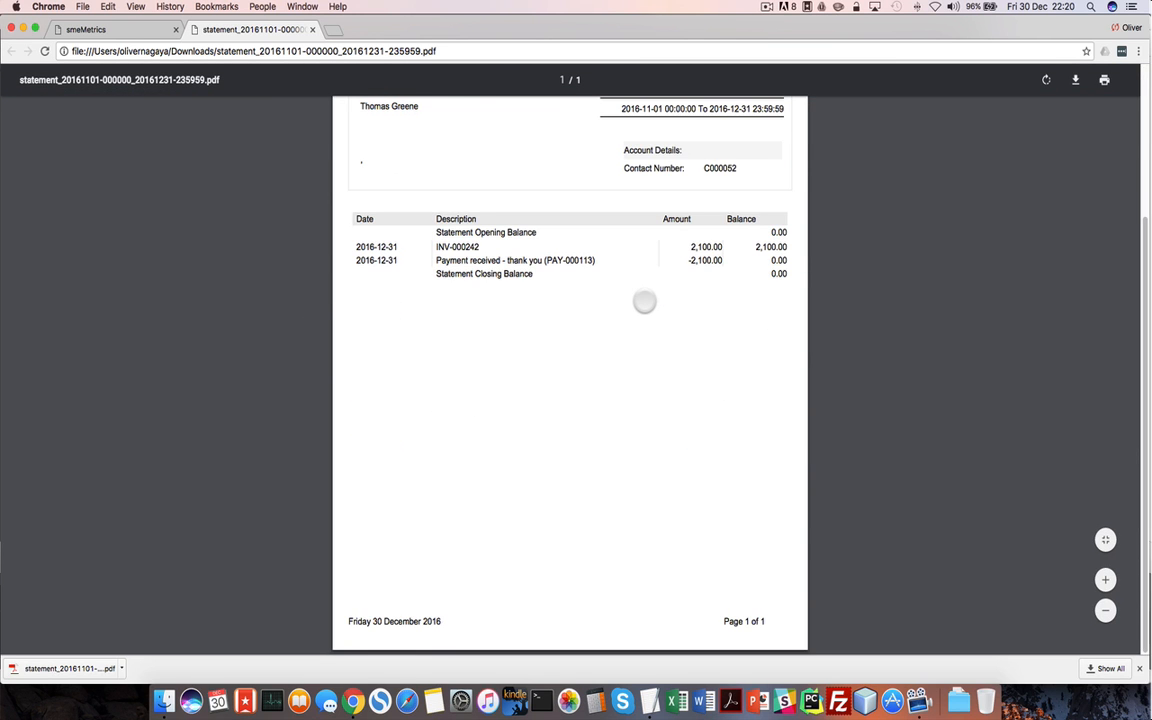
scroll(644, 301, "up", 4)
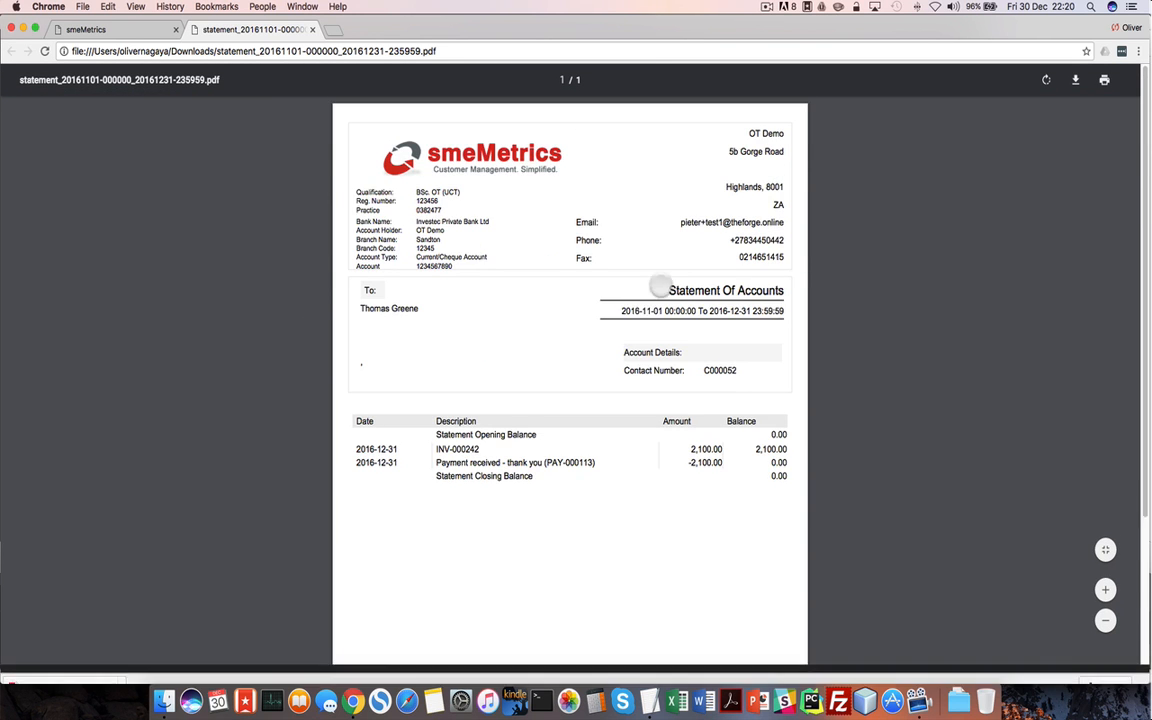
left_click(312, 29)
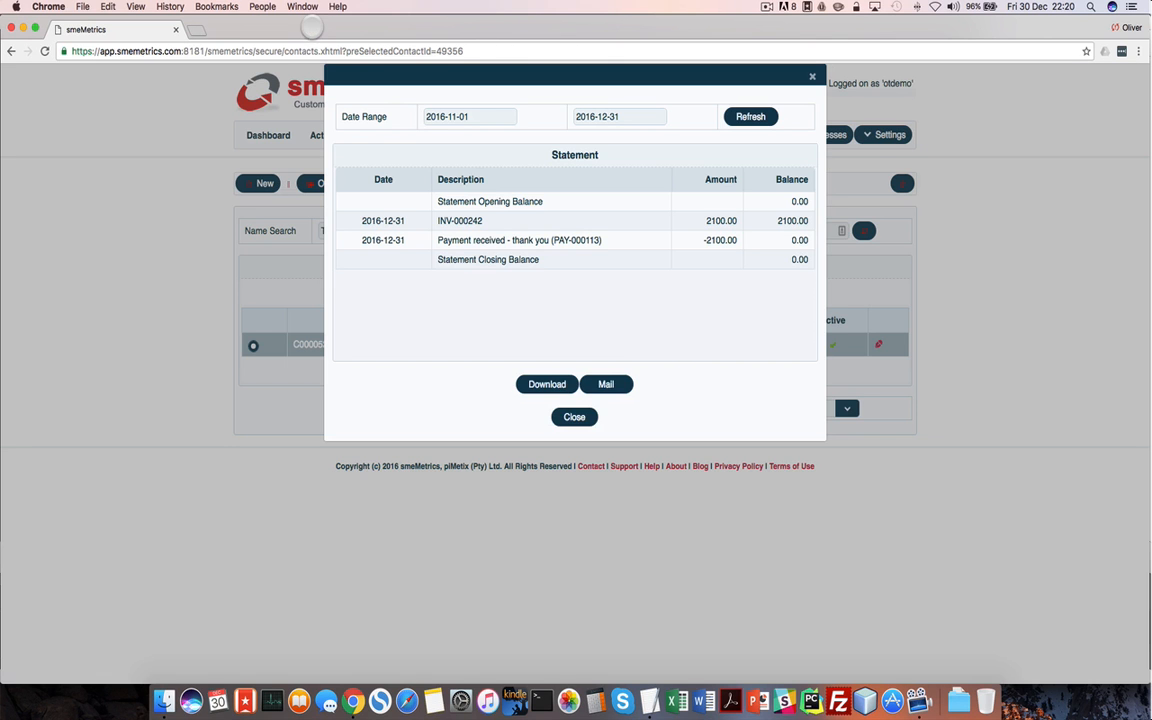
left_click(574, 416)
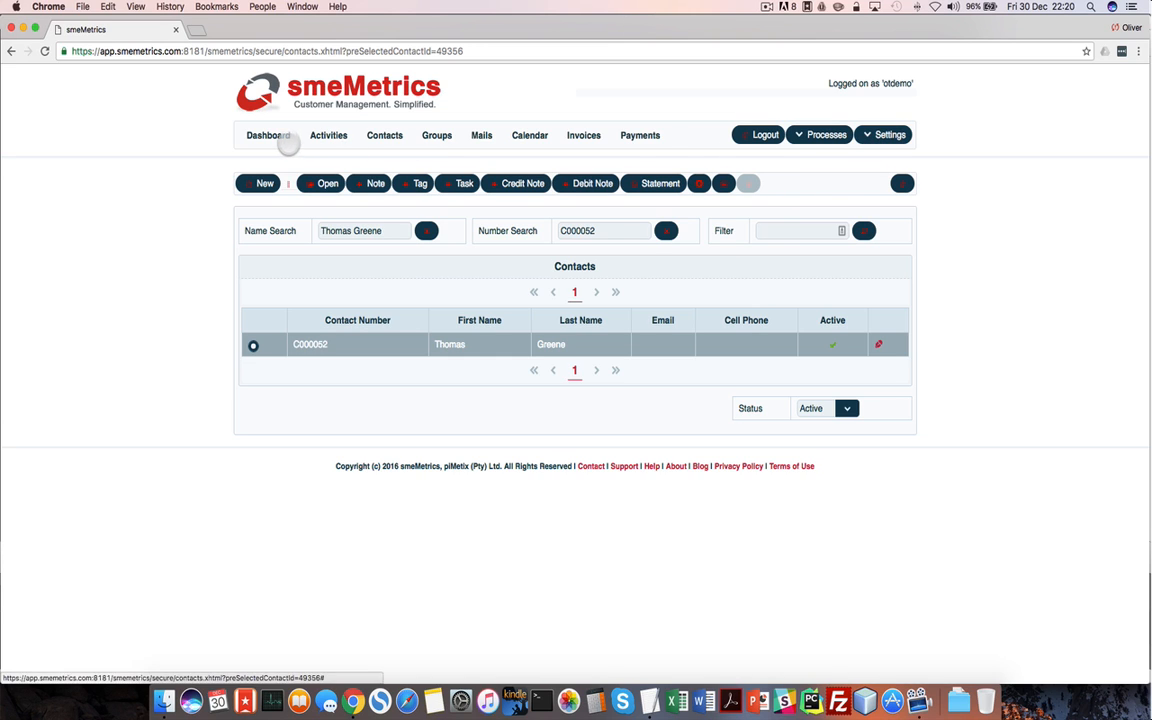
Go to the Dashboard, then open the My User Info settings page
left_click(275, 138)
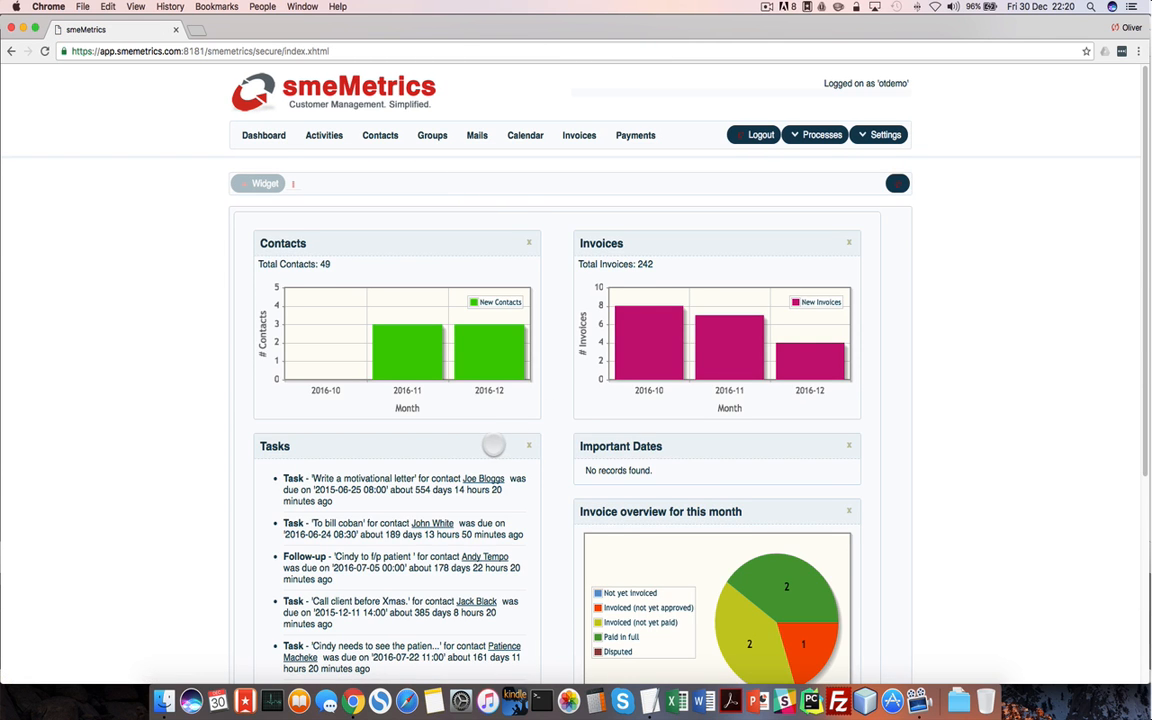
scroll(484, 438, "down", 5)
scroll(484, 434, "up", 5)
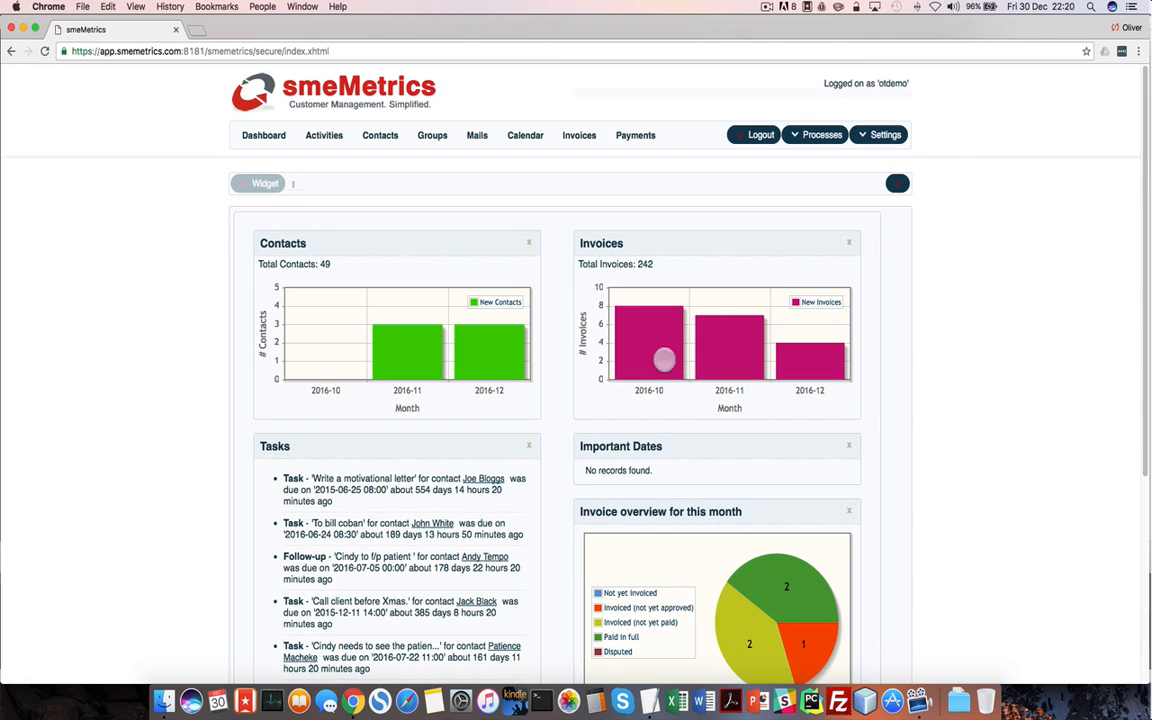
left_click(885, 134)
left_click(878, 157)
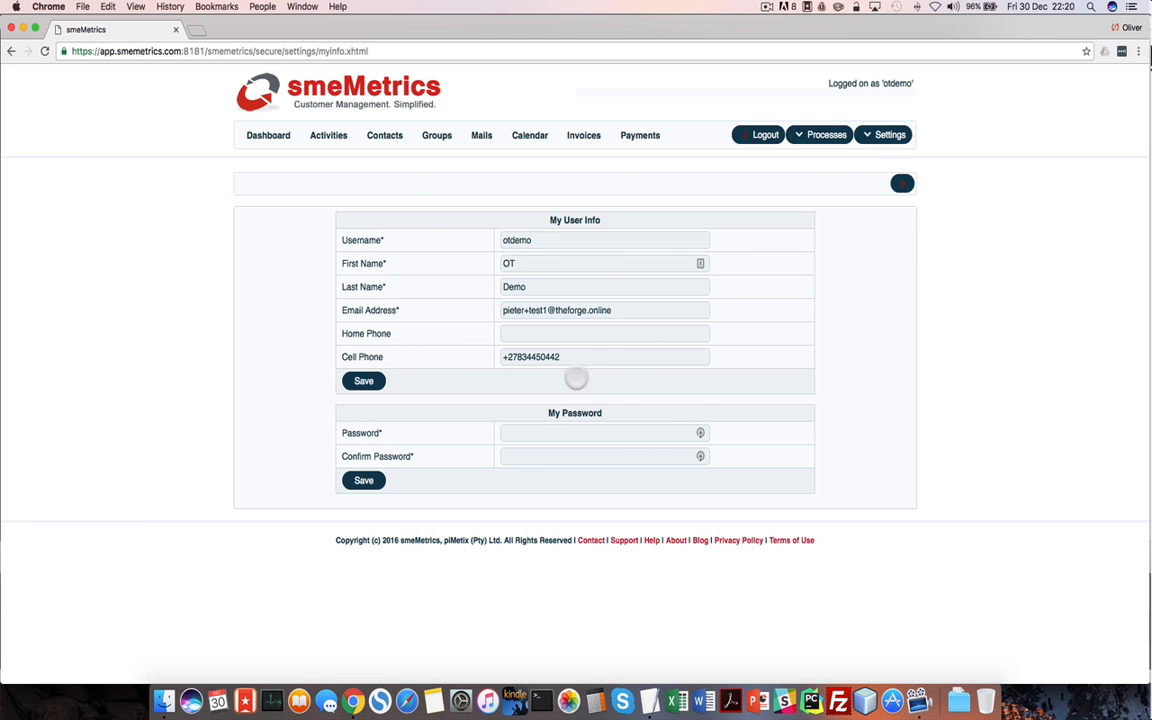
Review My Business Info, confirming claim submission remains Submit claims via Email
left_click(883, 136)
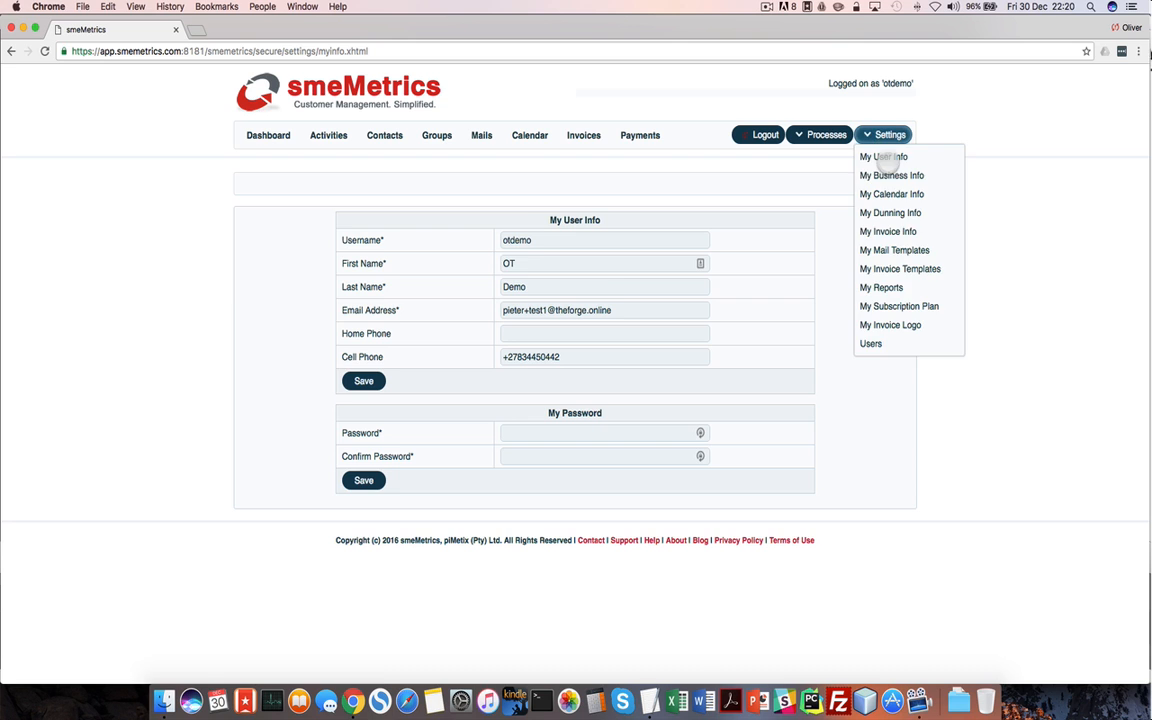
left_click(891, 175)
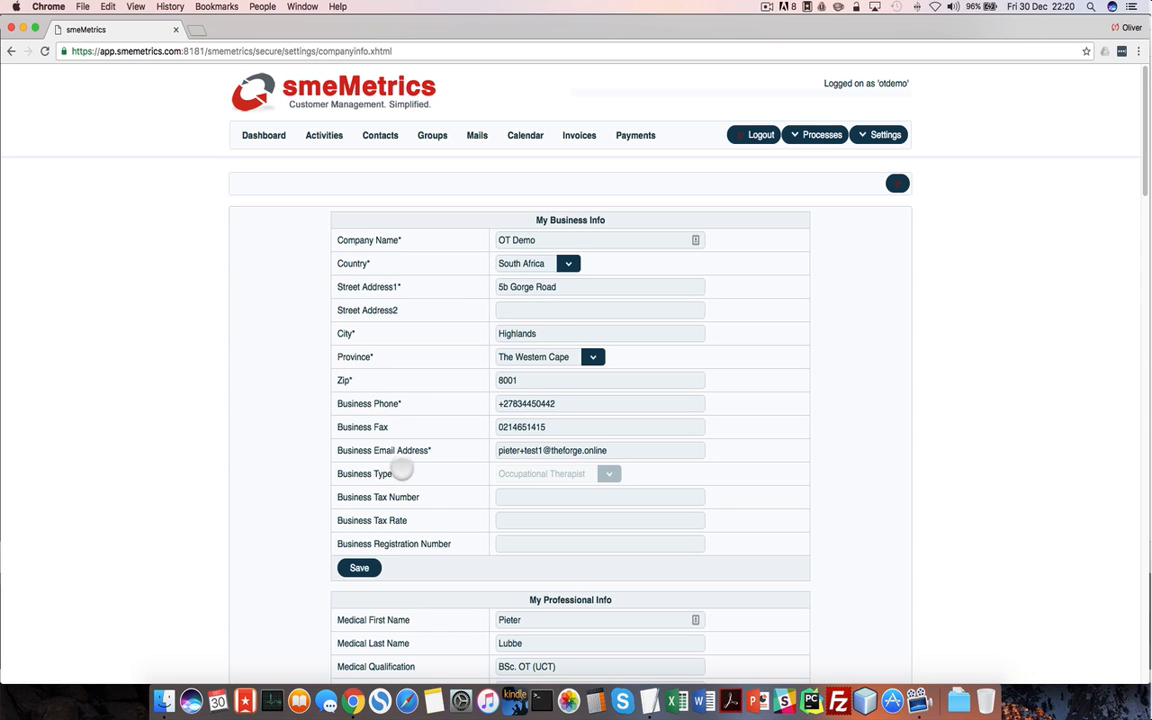
scroll(414, 528, "down", 5)
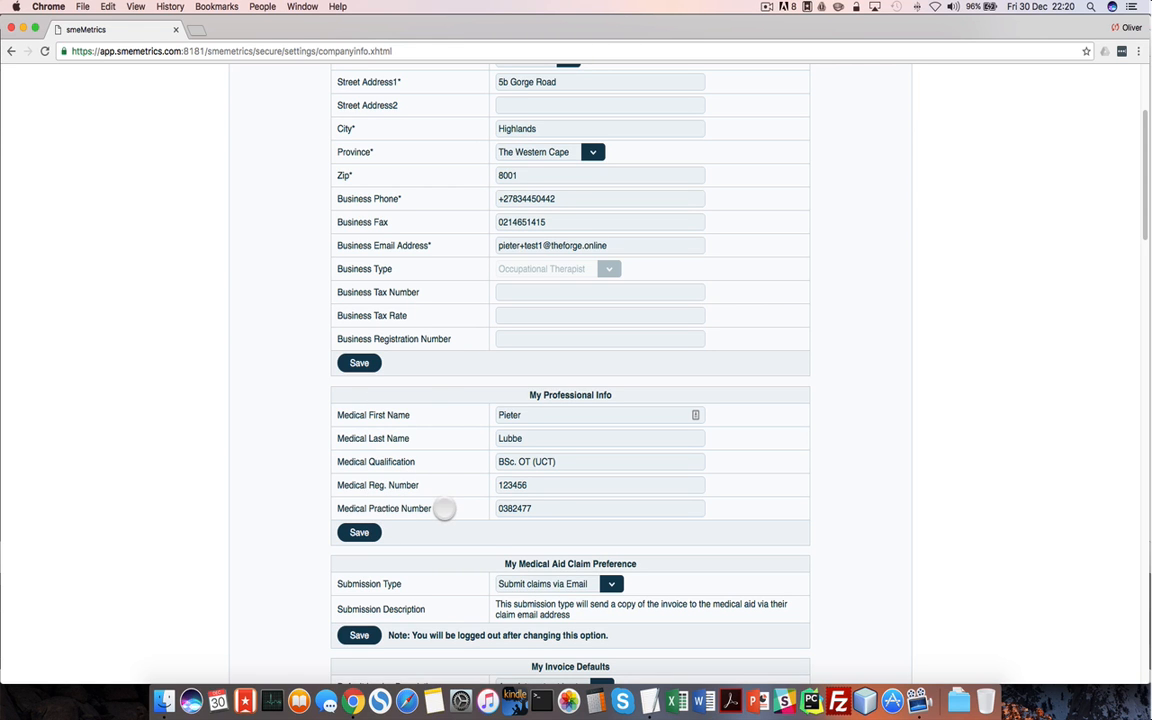
scroll(444, 510, "down", 5)
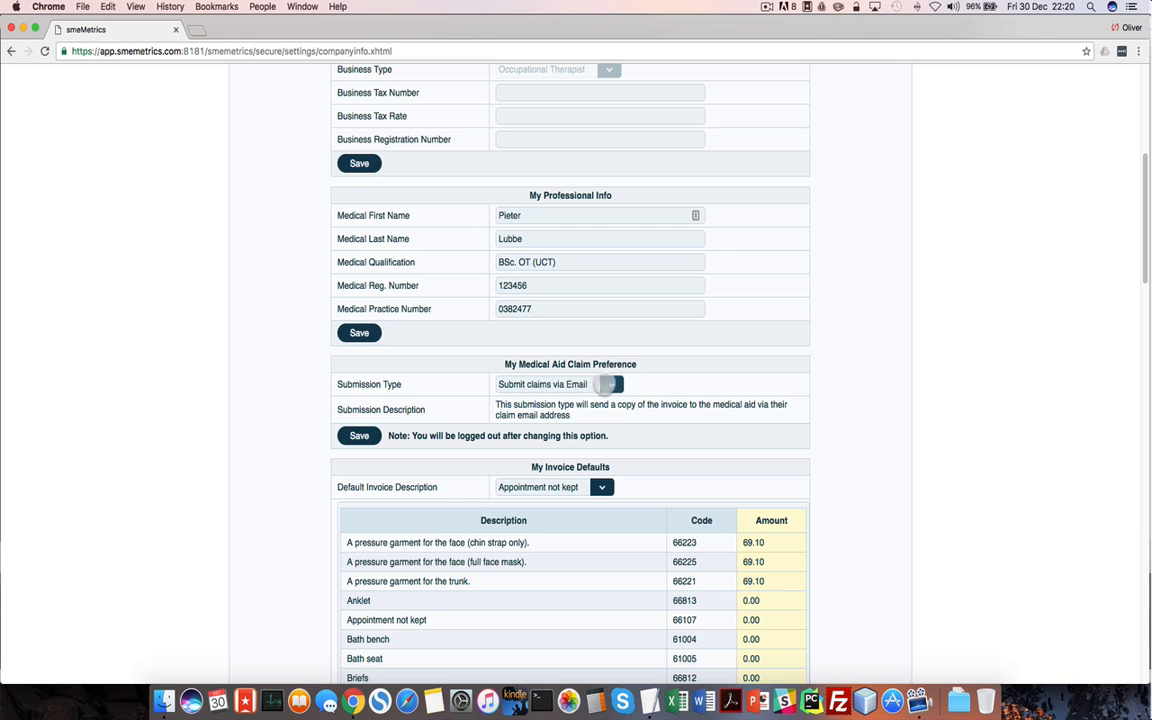
left_click(576, 386)
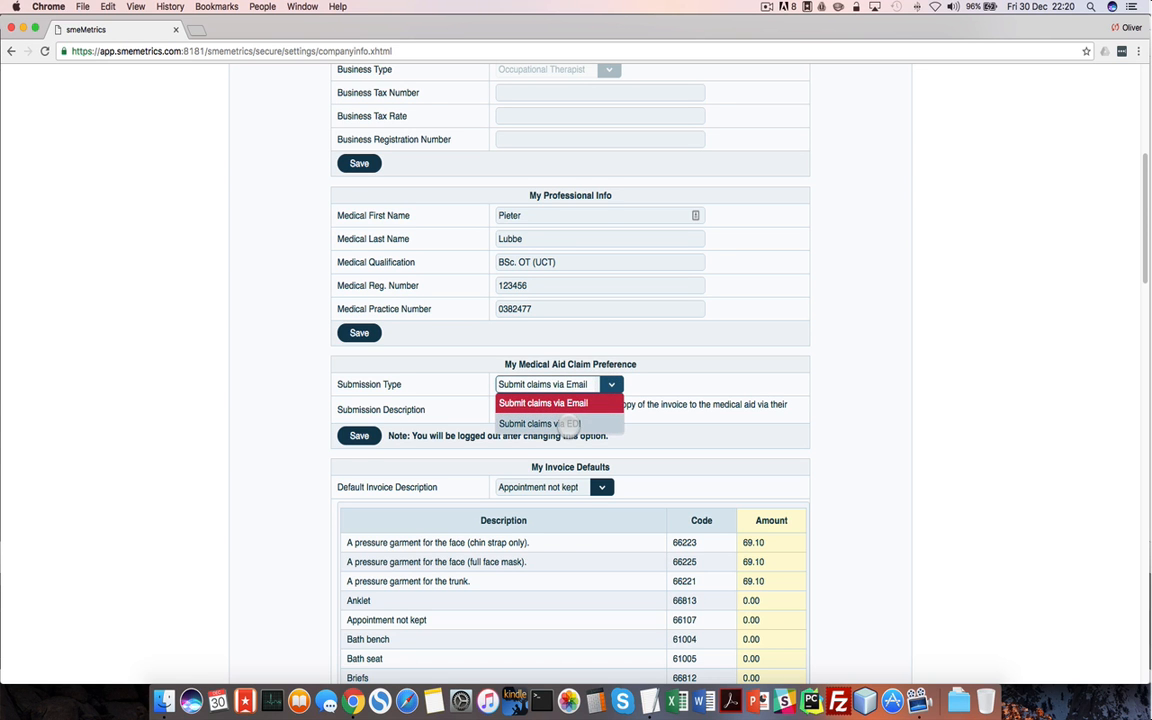
scroll(757, 420, "down", 2)
scroll(757, 420, "down", 20)
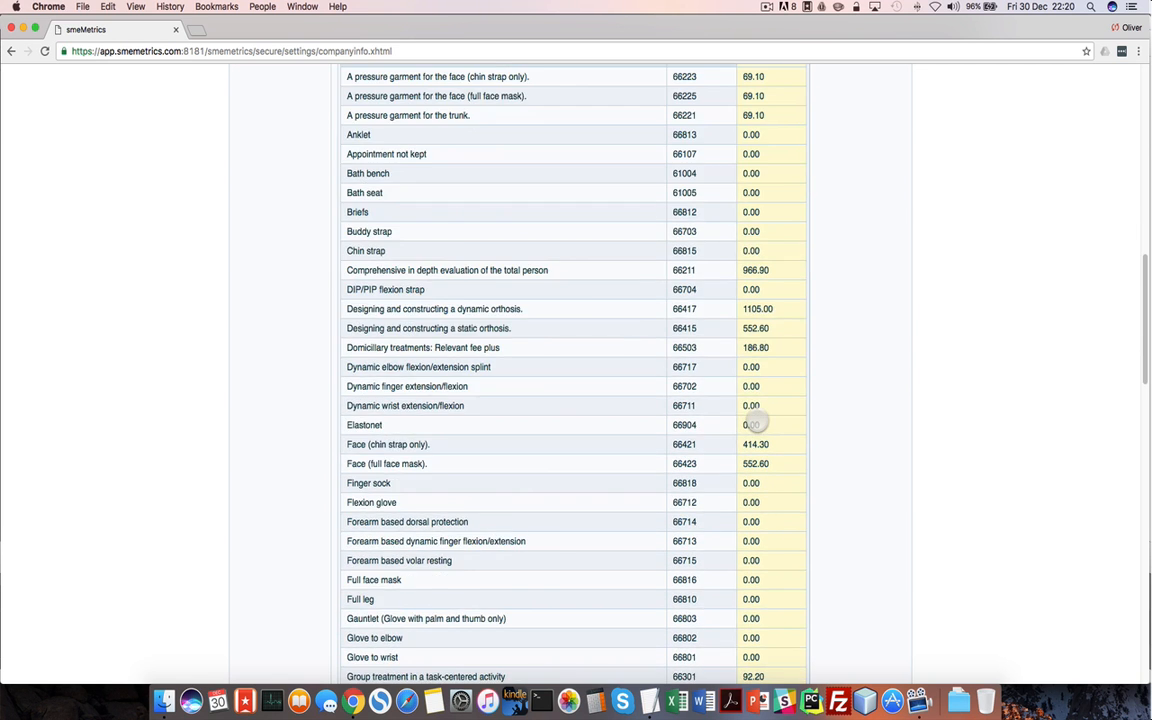
scroll(757, 421, "up", 20)
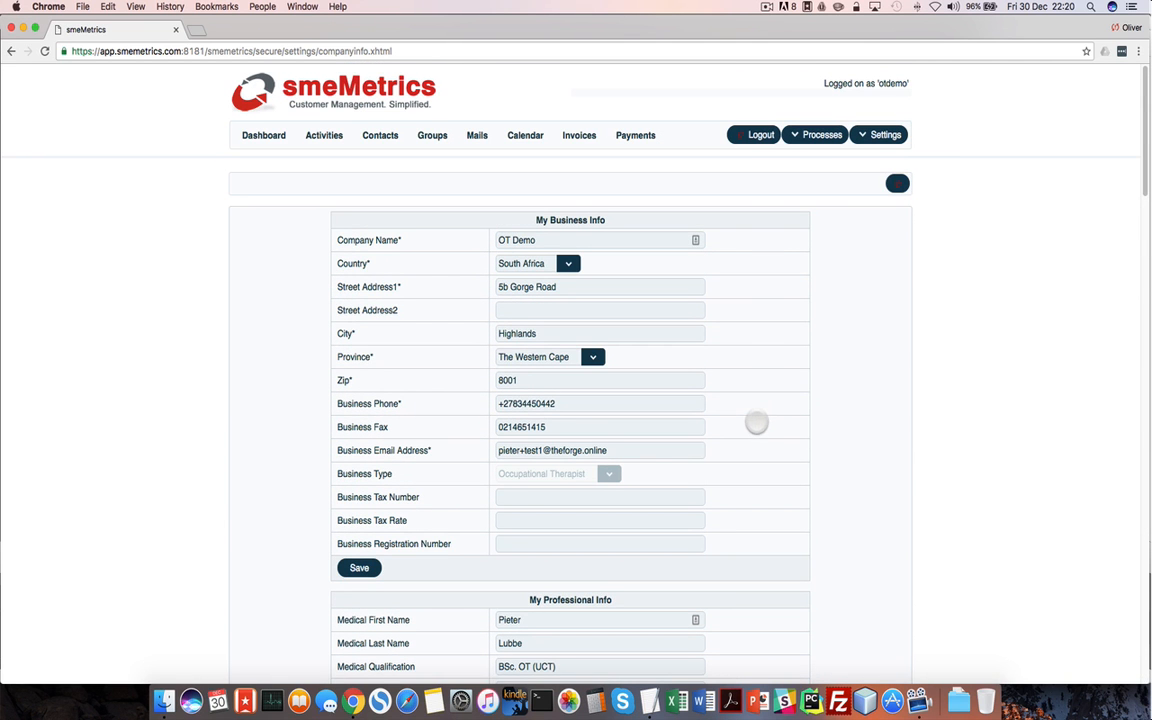
left_click(885, 134)
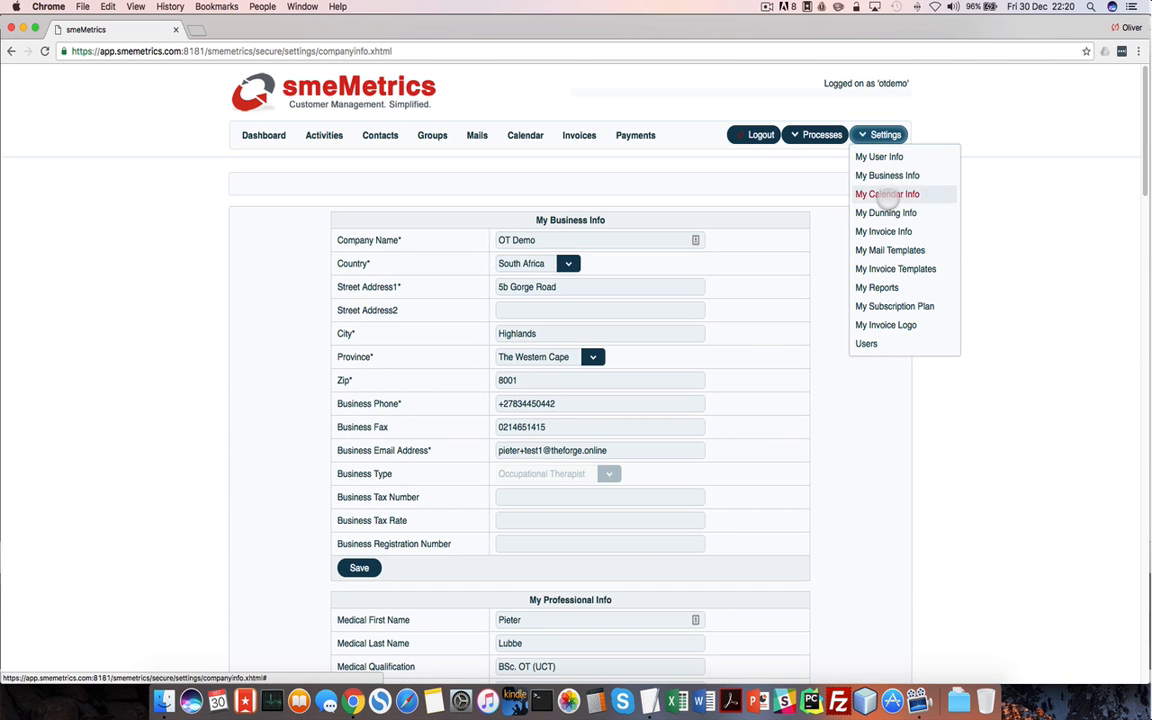
Open My Calendar Info, collapsing General Bookings Defaults and expanding My Time Slot Defaults
left_click(887, 194)
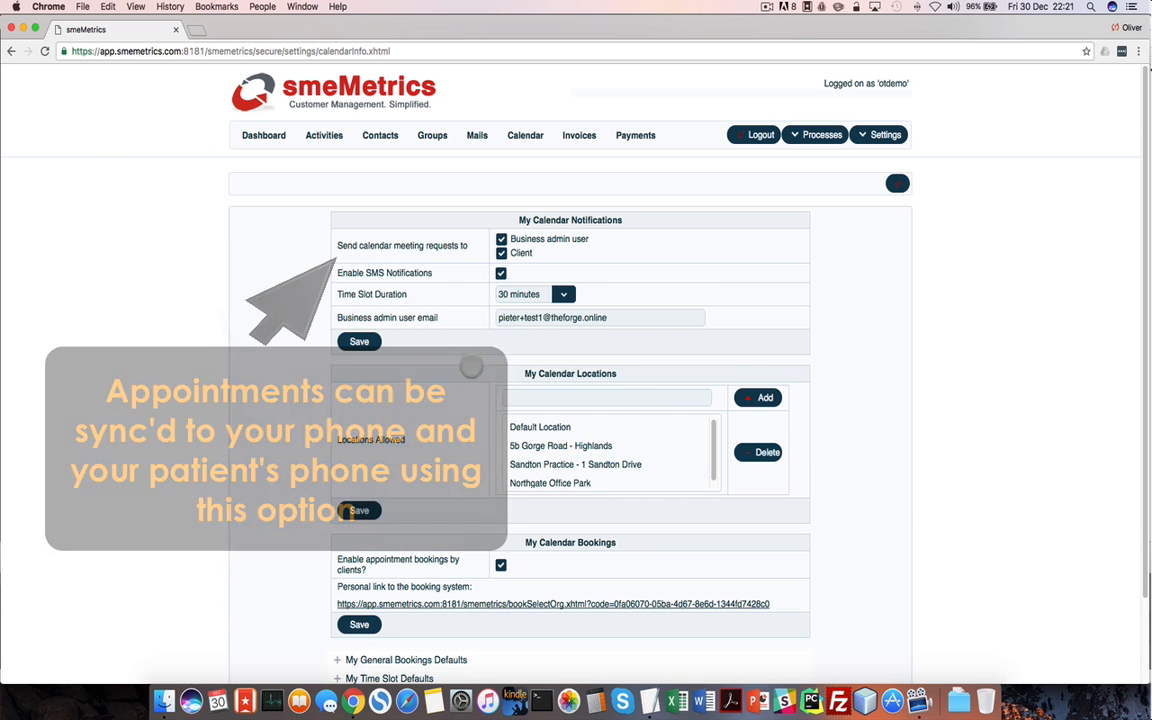
scroll(650, 440, "down", 1)
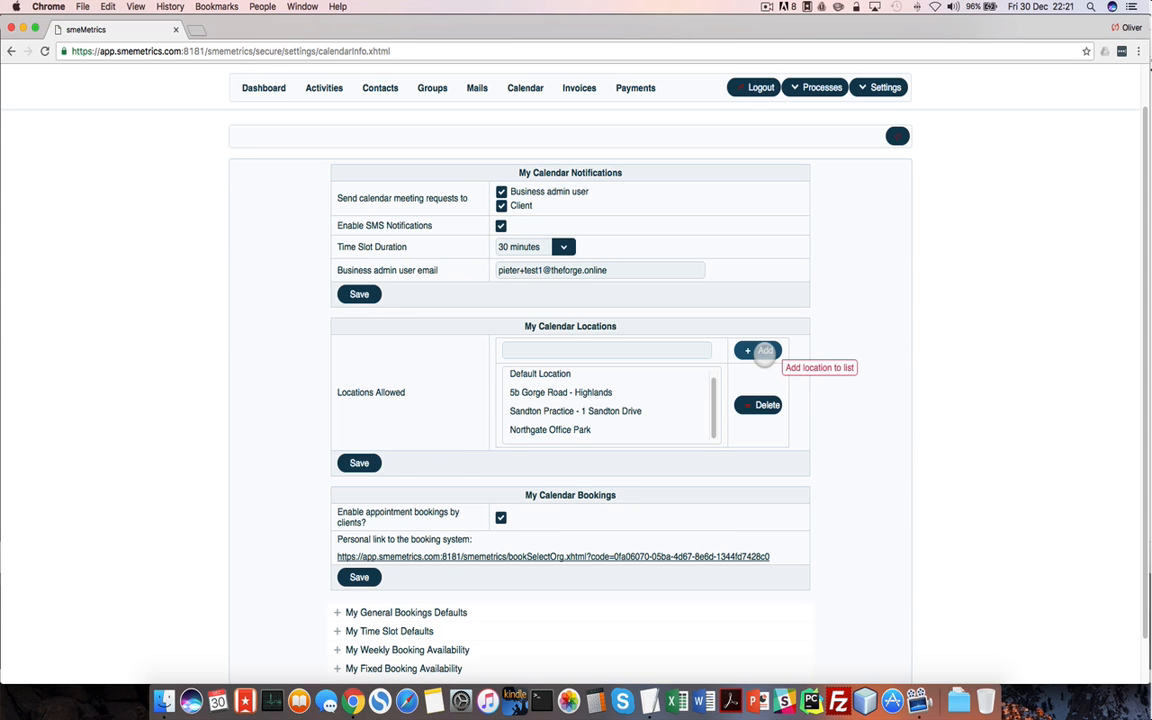
scroll(419, 466, "down", 1)
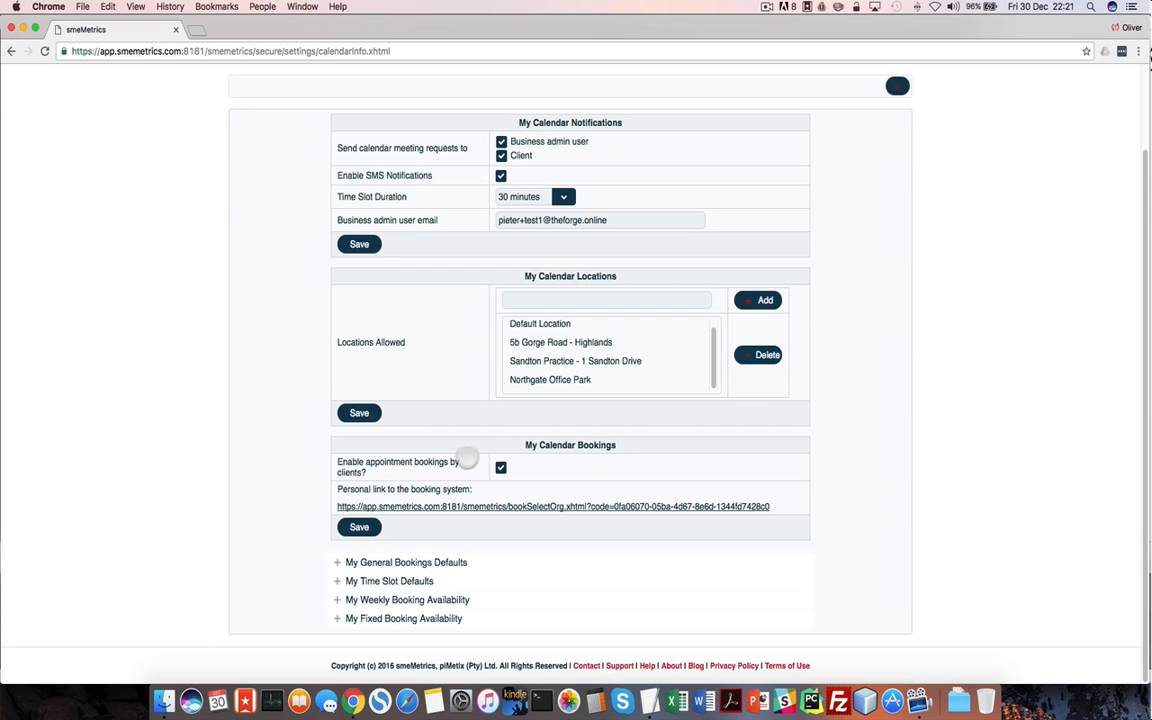
left_click(501, 468)
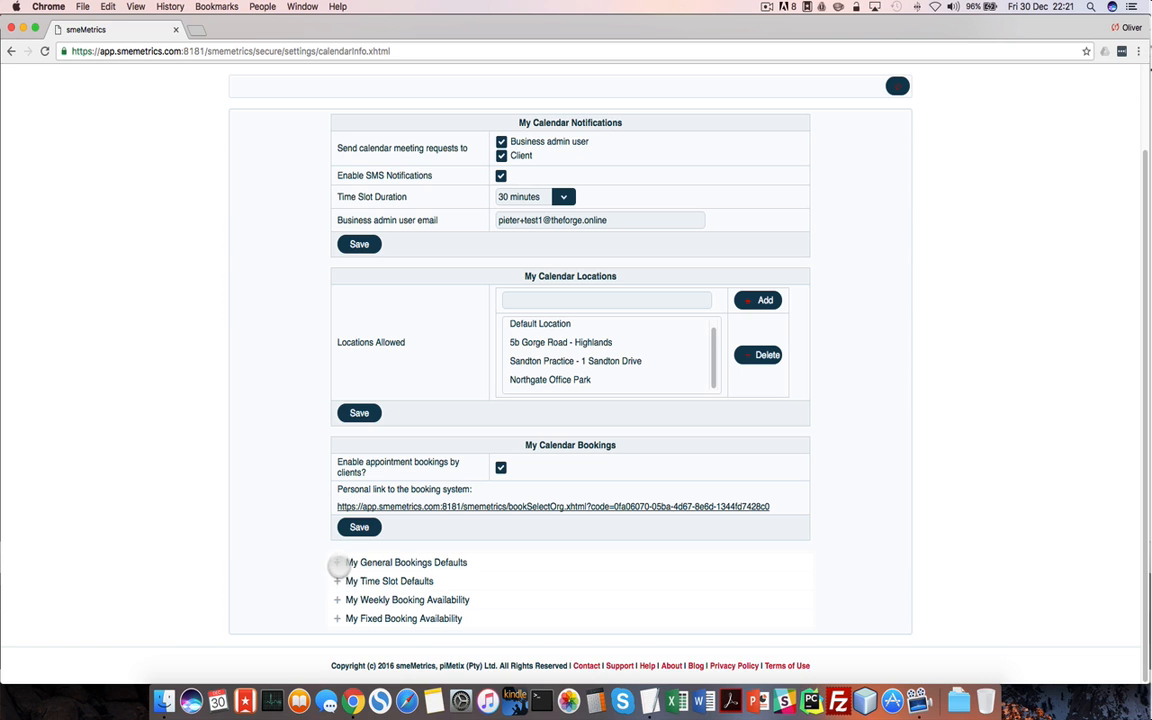
left_click(337, 563)
scroll(337, 566, "down", 5)
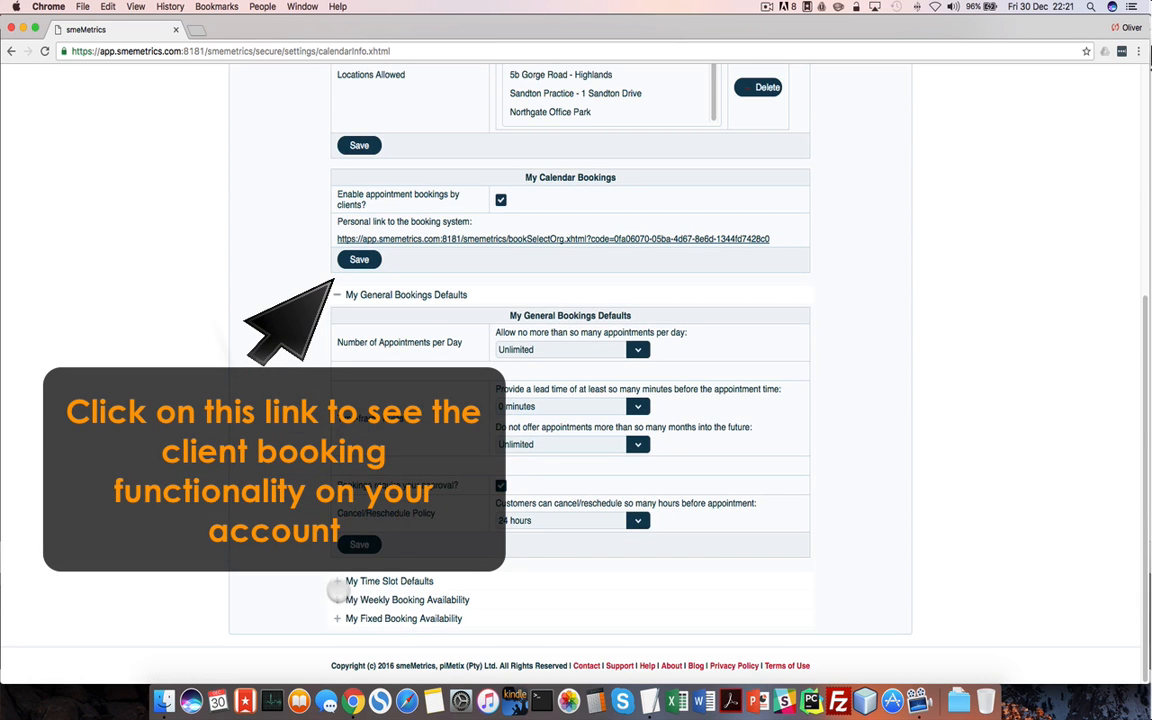
left_click(337, 583)
scroll(441, 524, "up", 5)
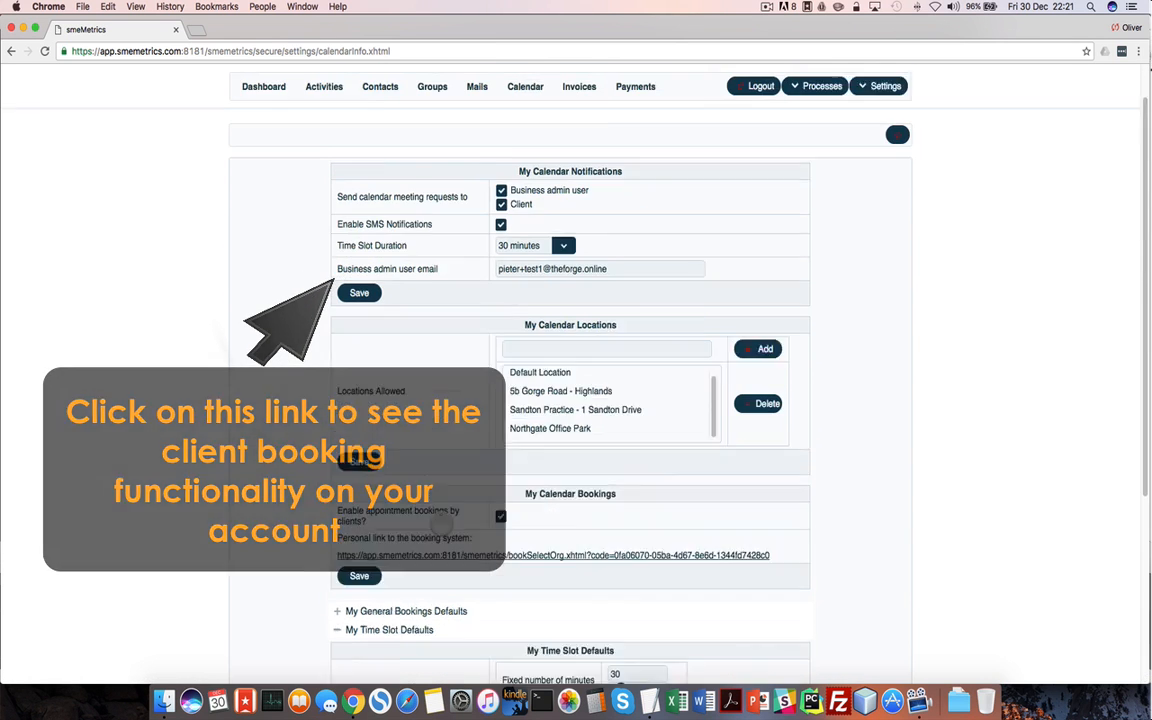
left_click(866, 134)
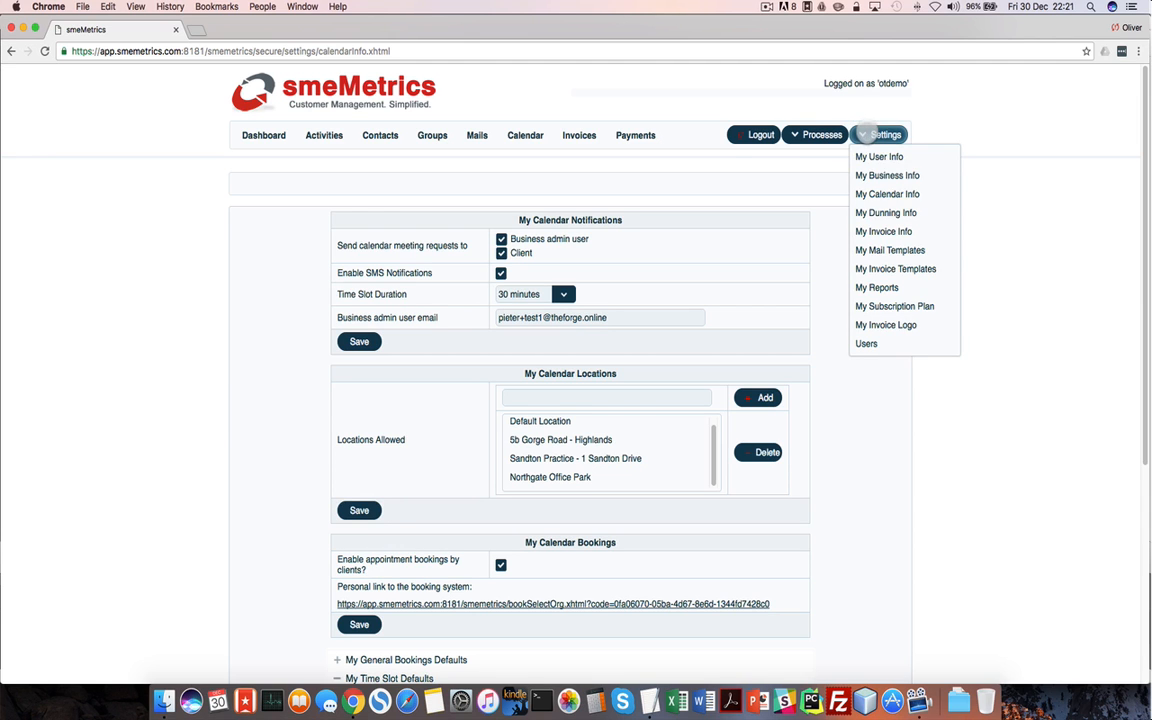
Review the My Dunning Info page with its 7, 14 and 21-day notice intervals
left_click(887, 212)
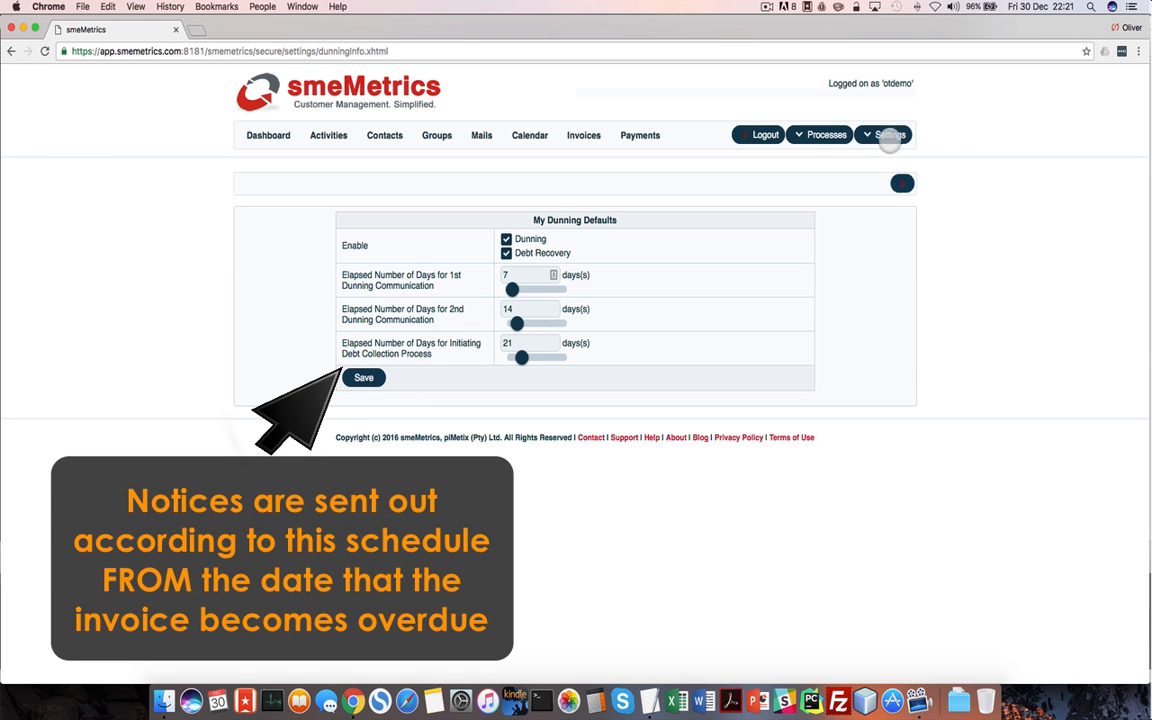
left_click(888, 135)
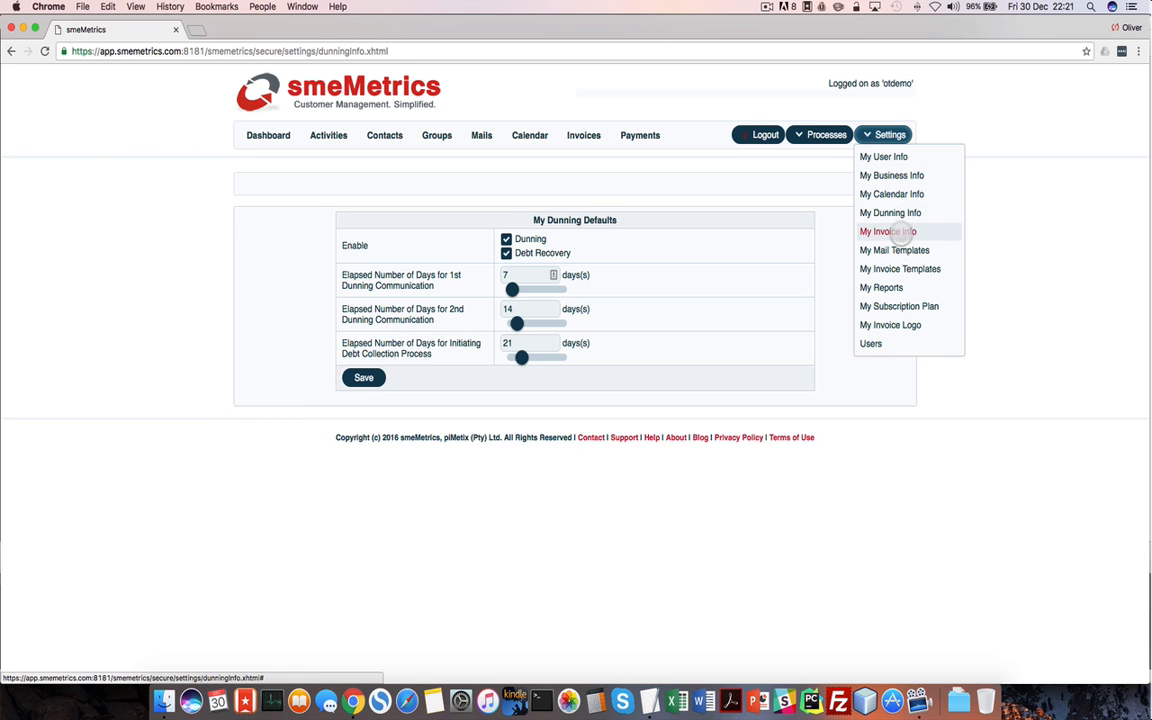
Review My Invoice Info: 7-day payment terms, missed-appointment code 66107 at 800.00, bank details
left_click(900, 231)
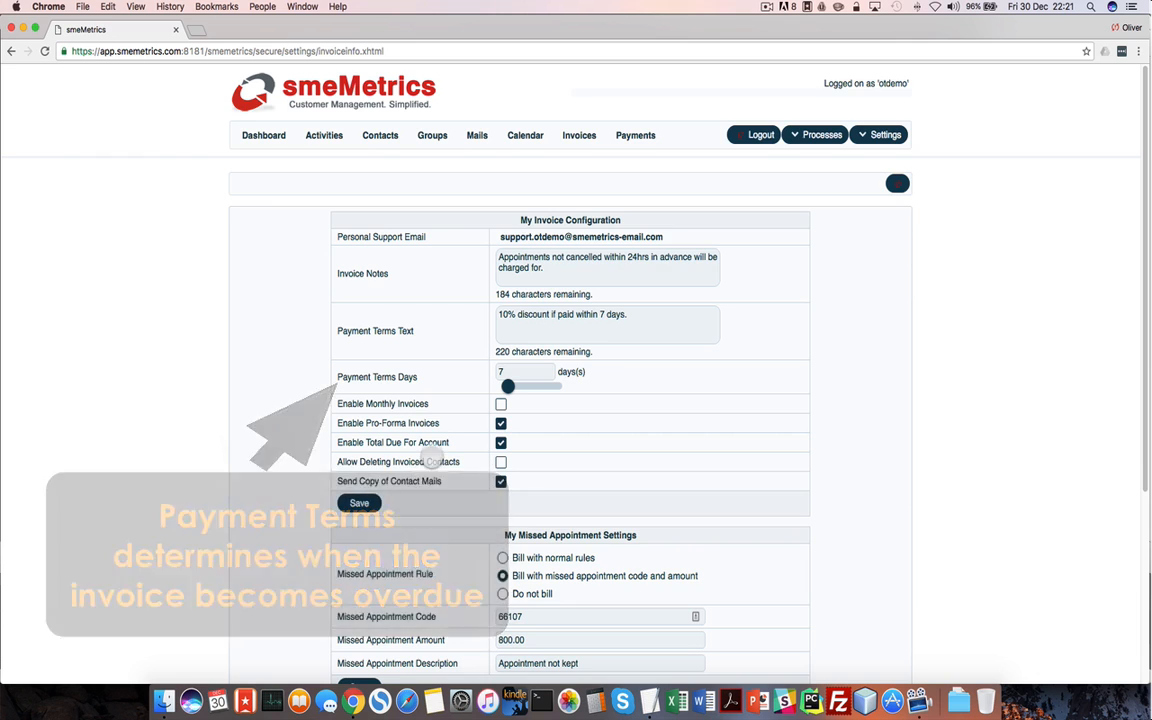
scroll(420, 470, "down", 5)
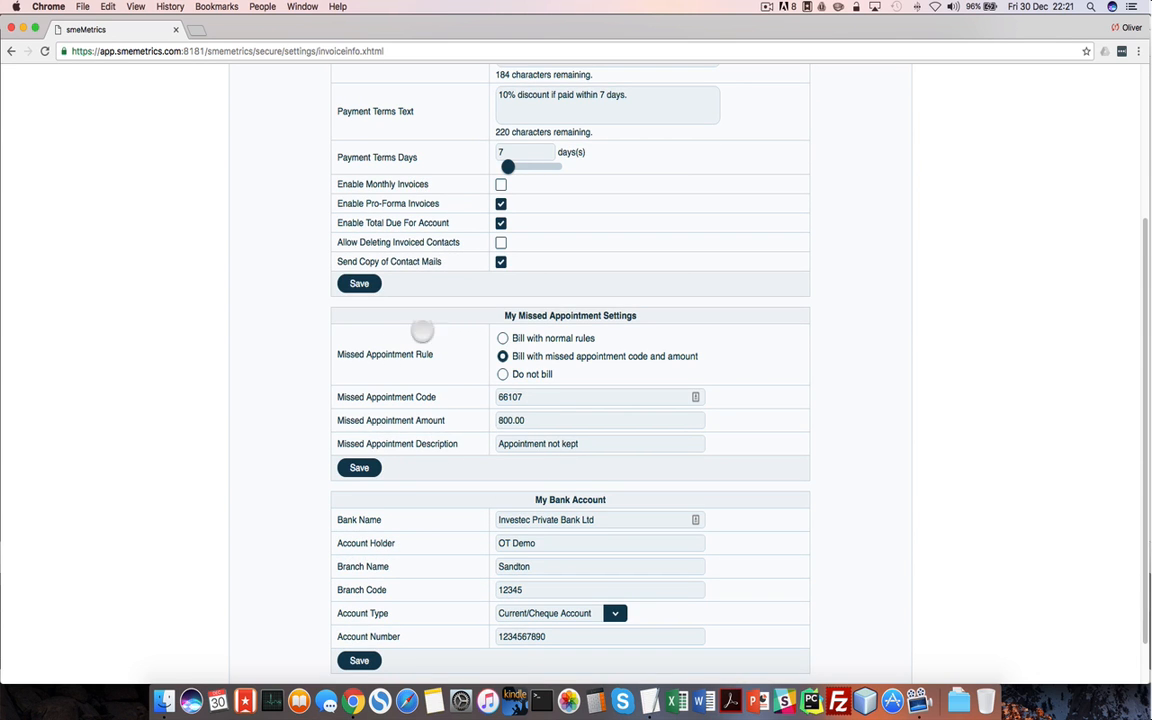
scroll(386, 397, "down", 2)
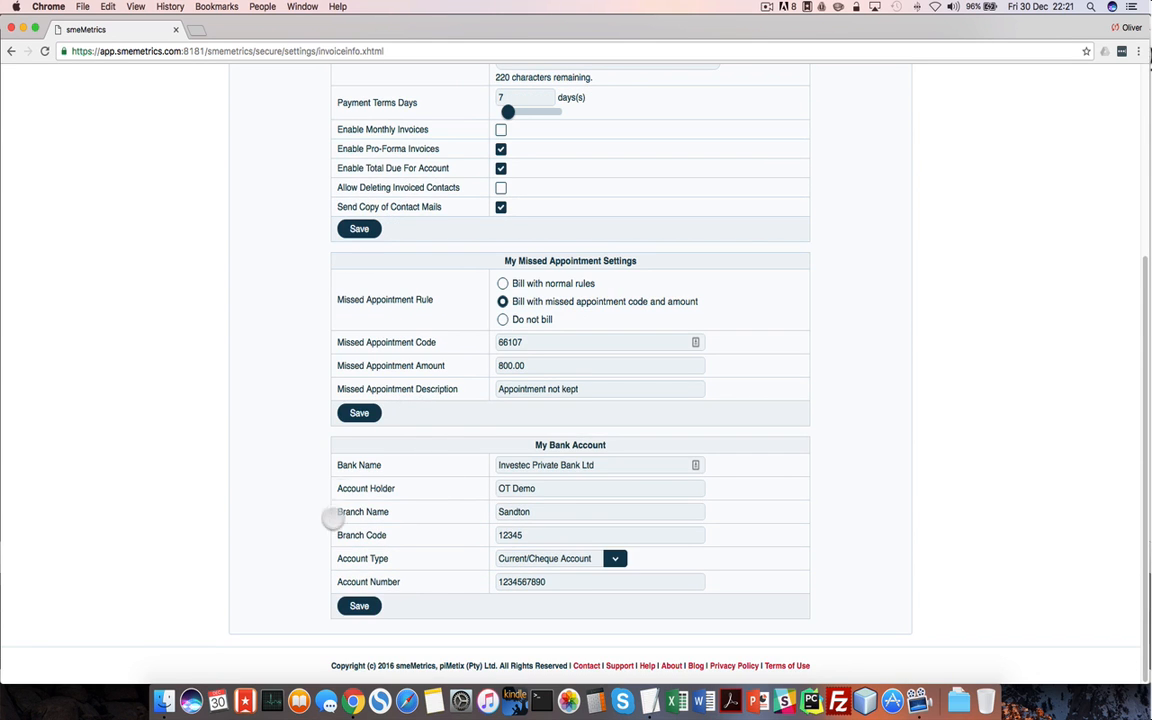
scroll(742, 304, "up", 5)
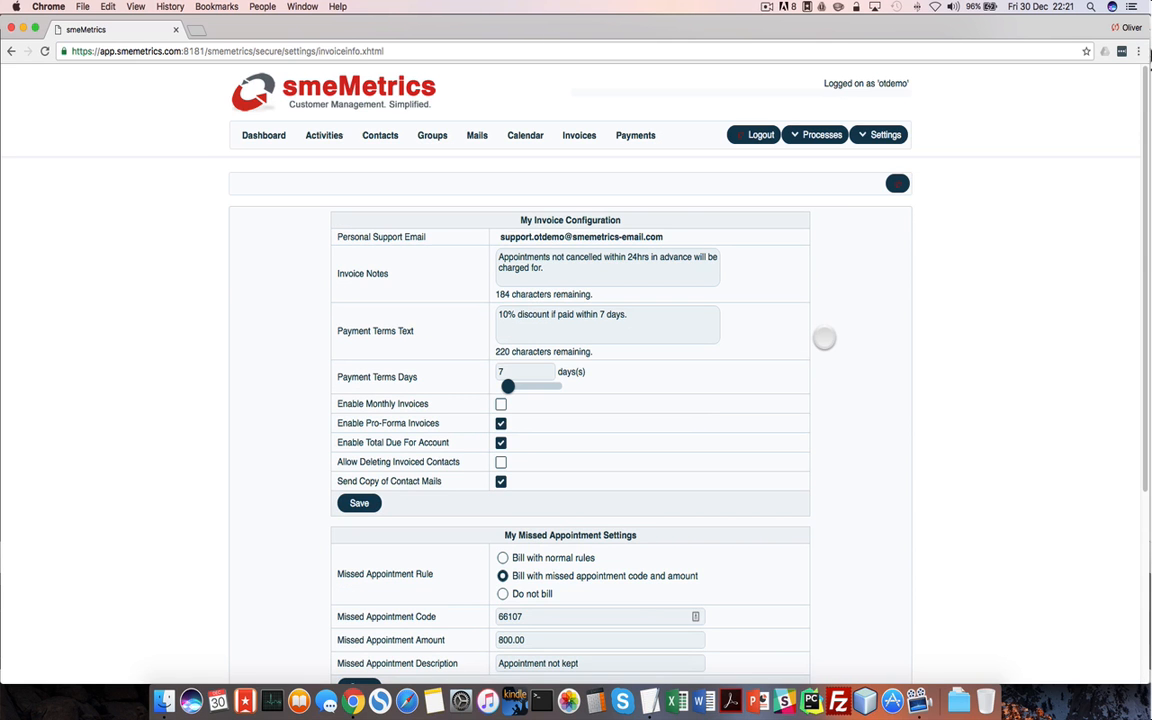
left_click(885, 134)
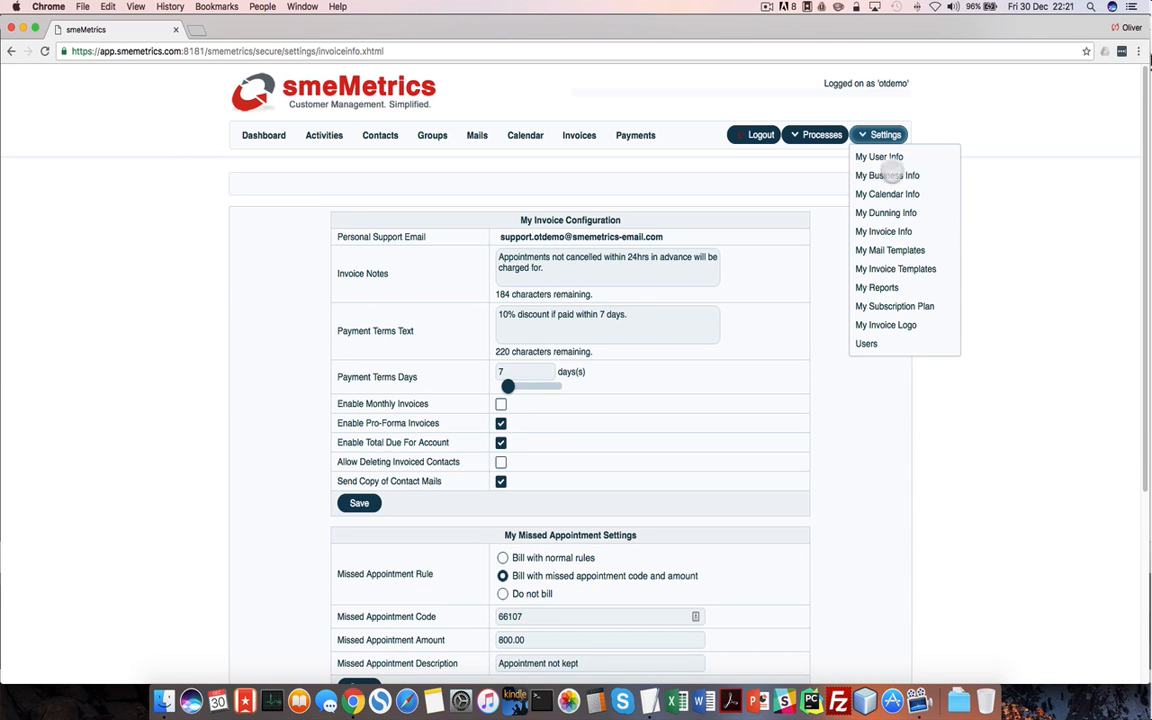
Load the DunningServiceProviderEmail1Plain template from the Dunning Templates group in My Mail Templates
left_click(900, 250)
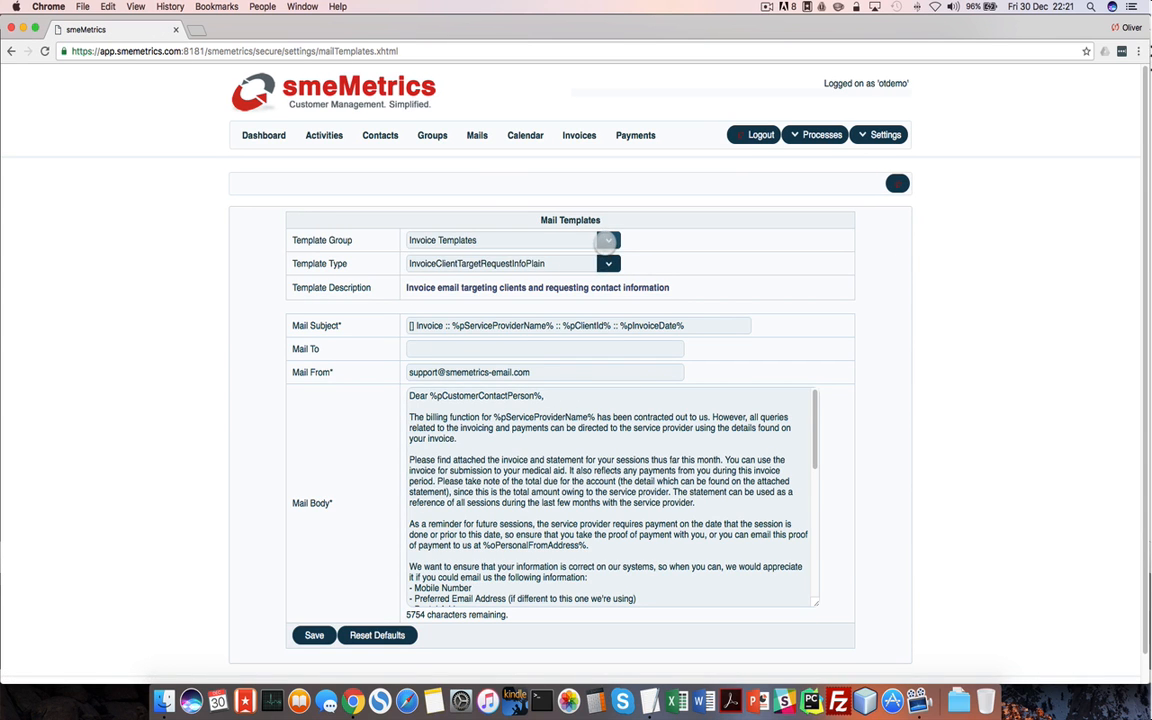
left_click(607, 240)
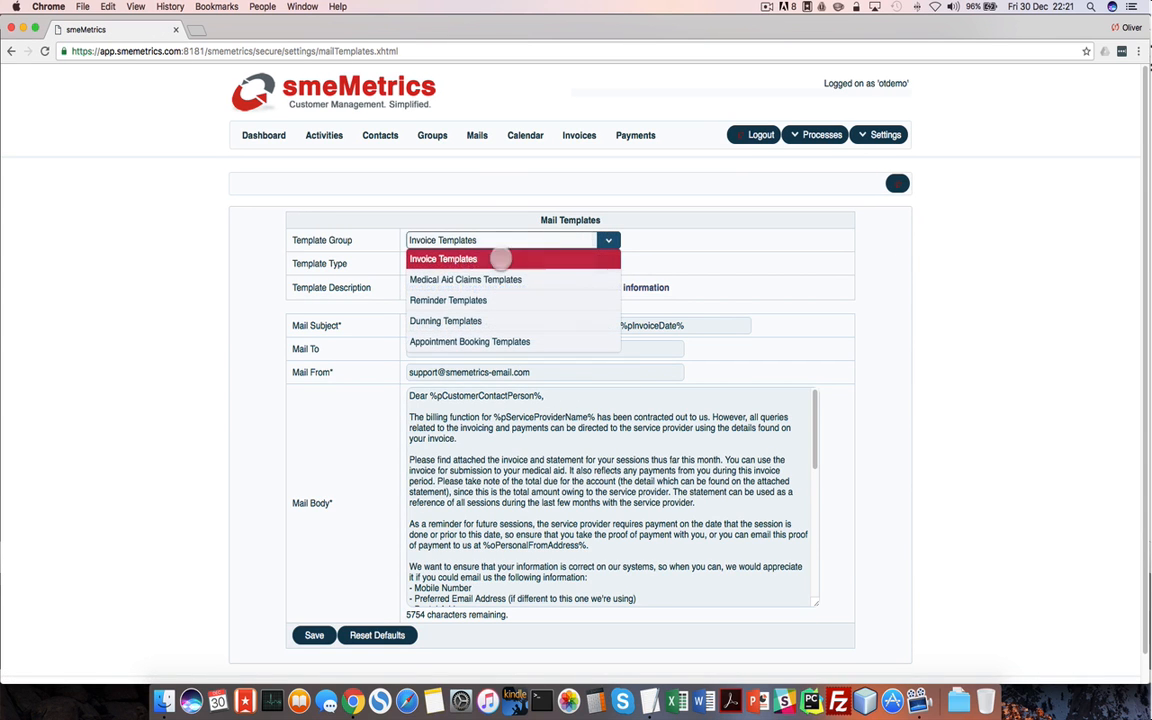
left_click(445, 321)
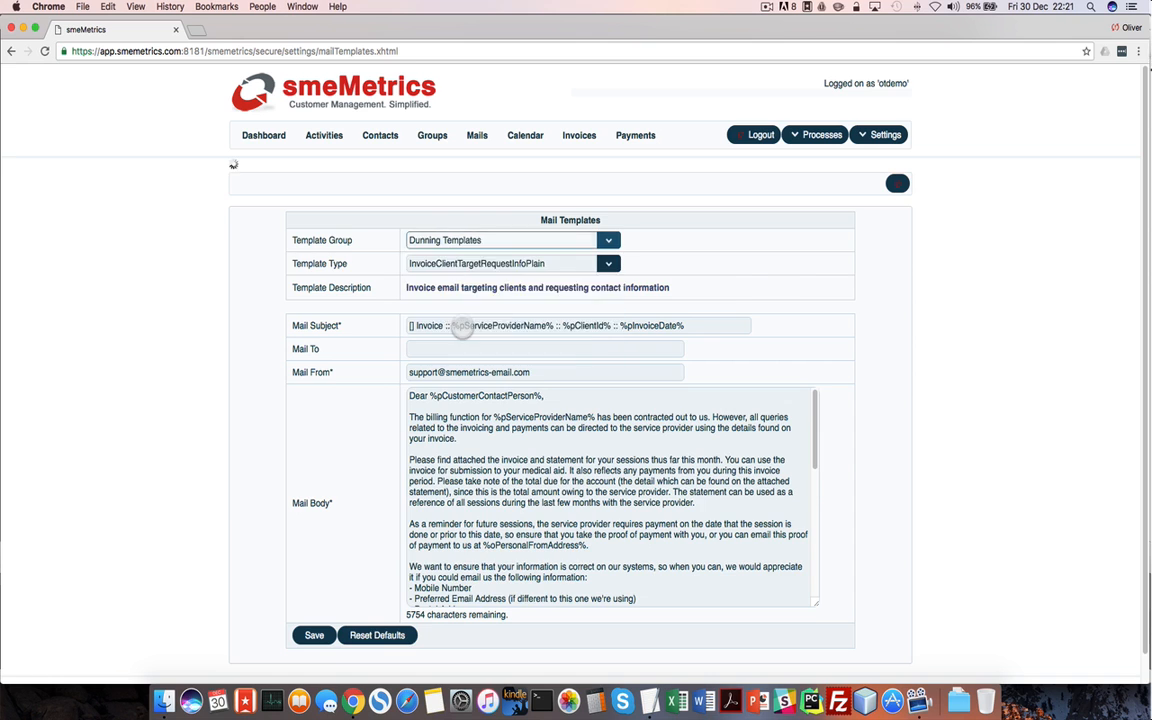
left_click(607, 265)
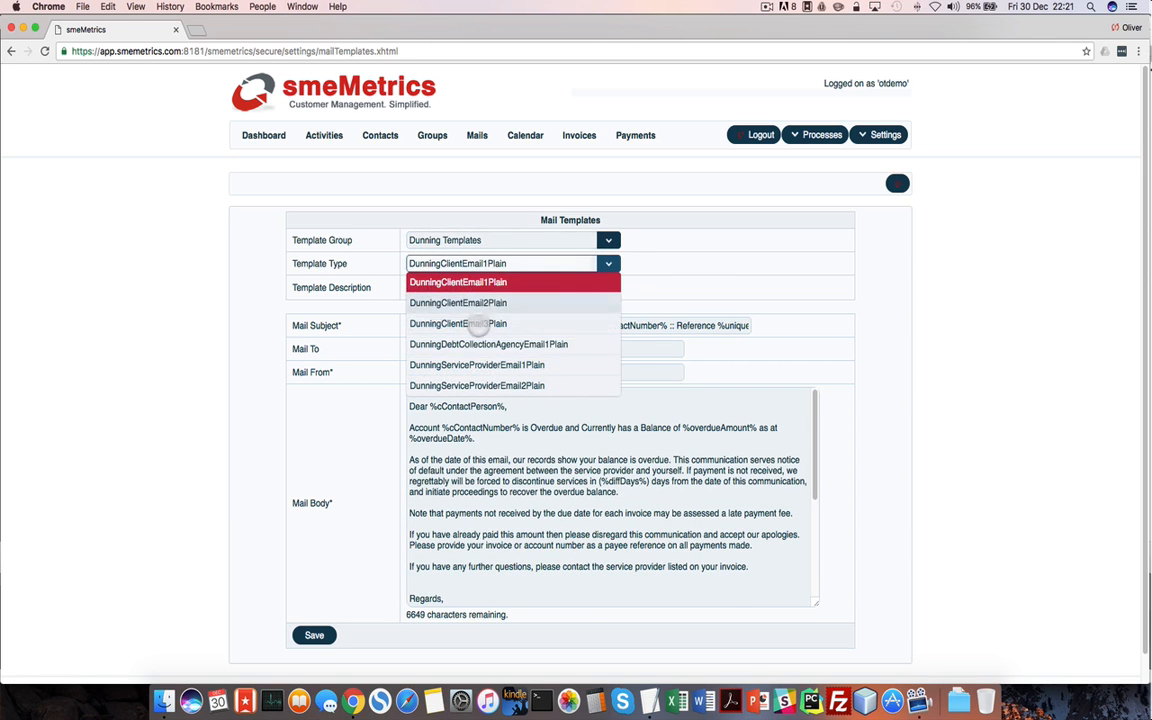
left_click(475, 366)
left_click(443, 533)
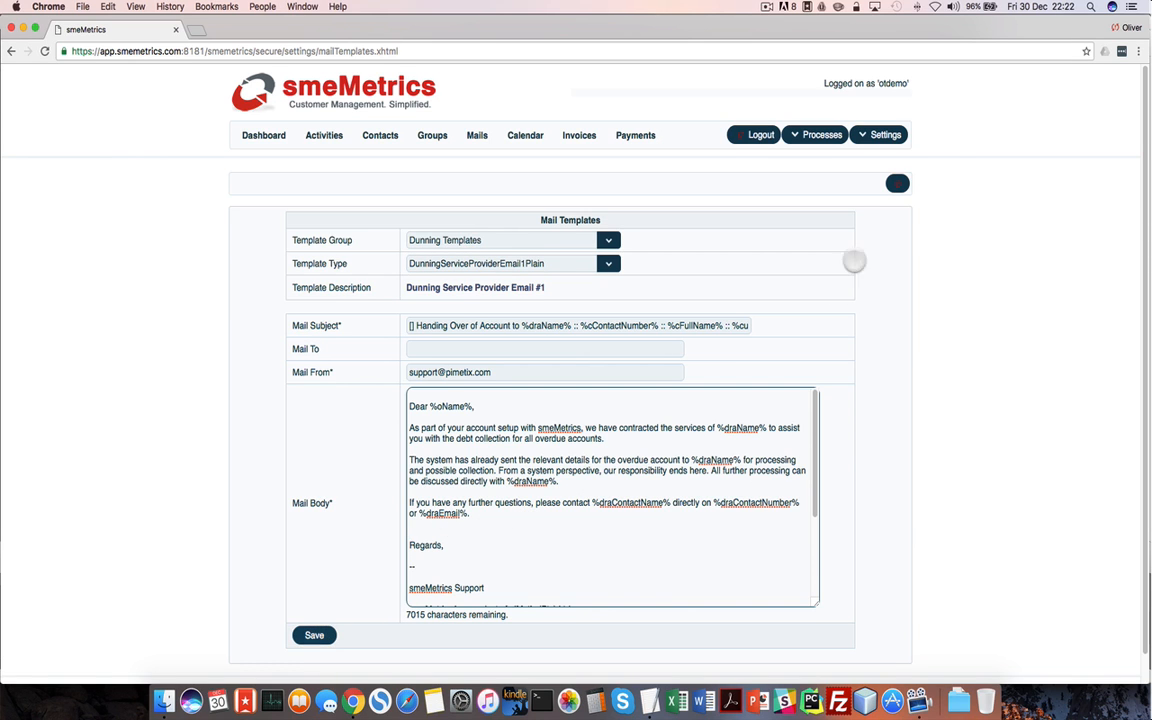
left_click(879, 134)
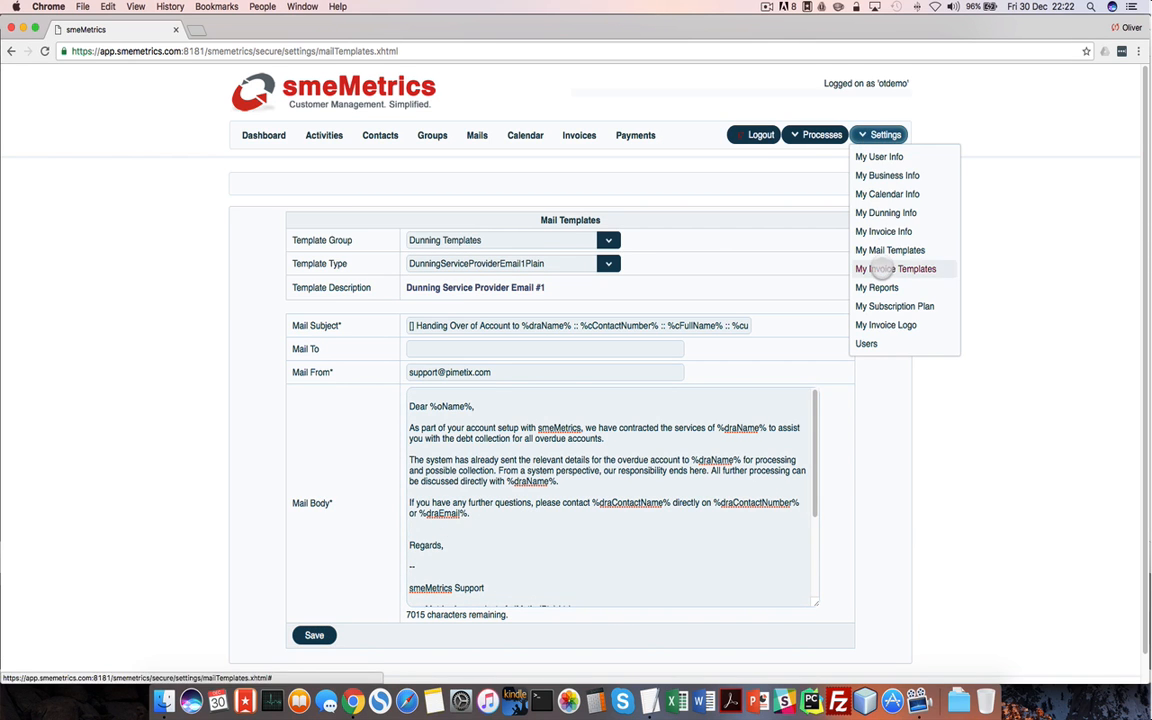
View the OT-Assessment-1 invoice template, then close it without saving
left_click(882, 268)
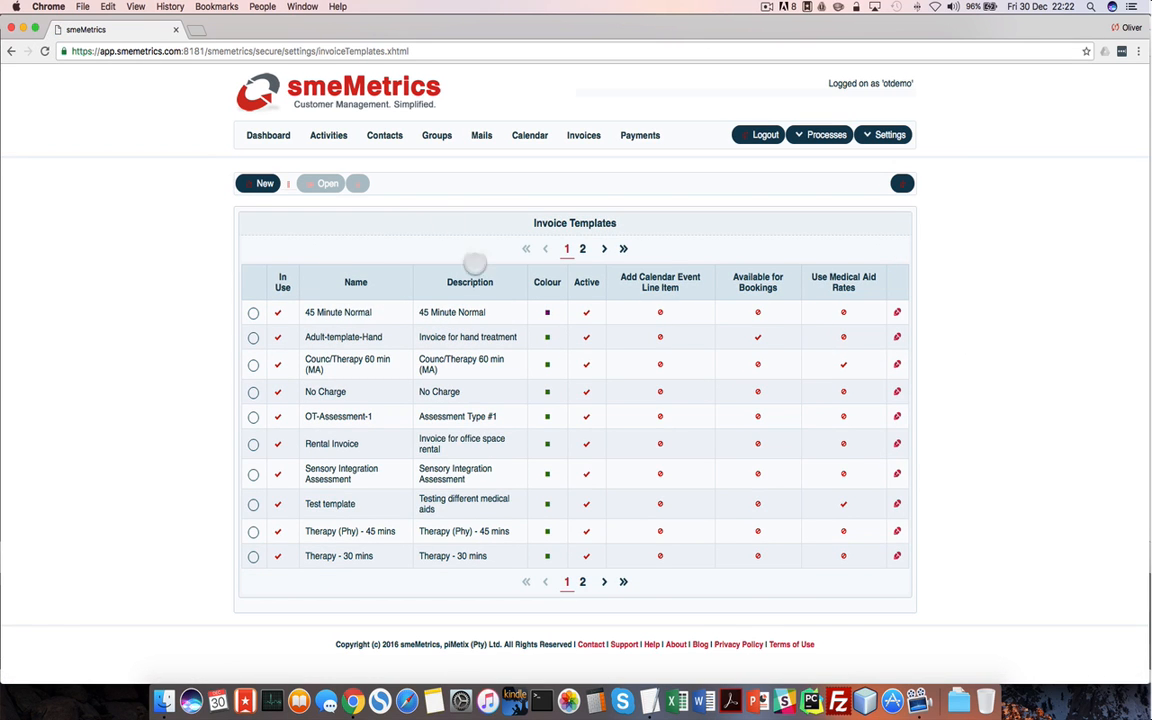
left_click(253, 417)
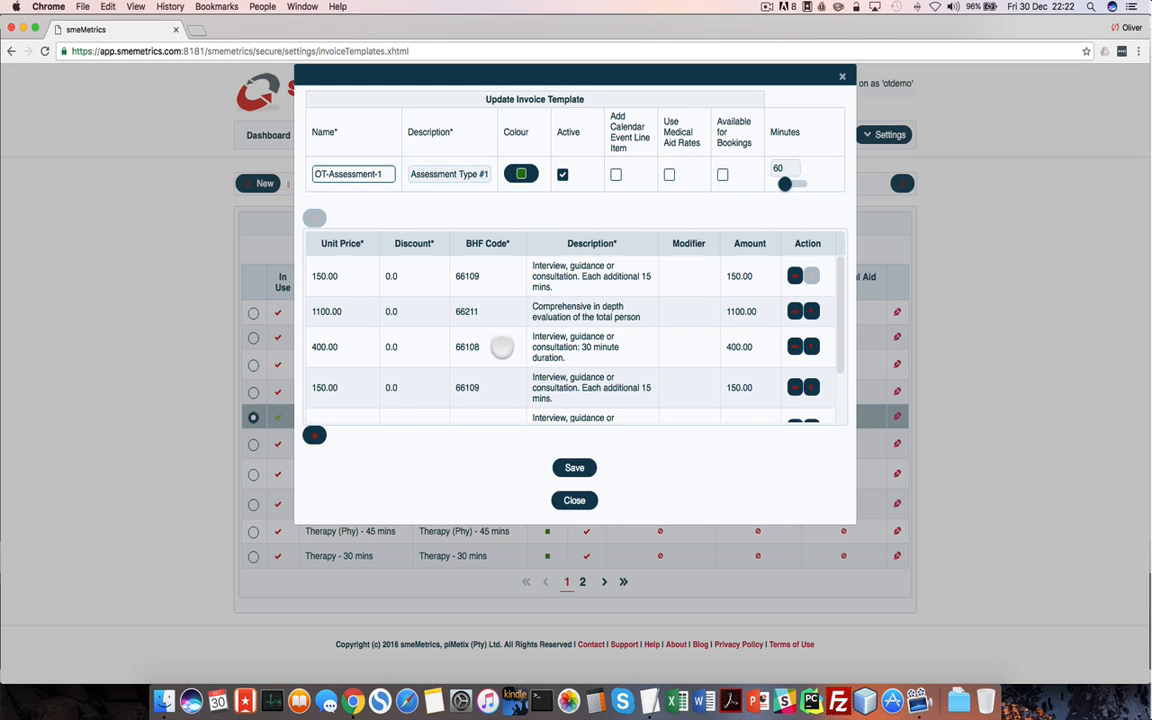
scroll(458, 315, "down", 3)
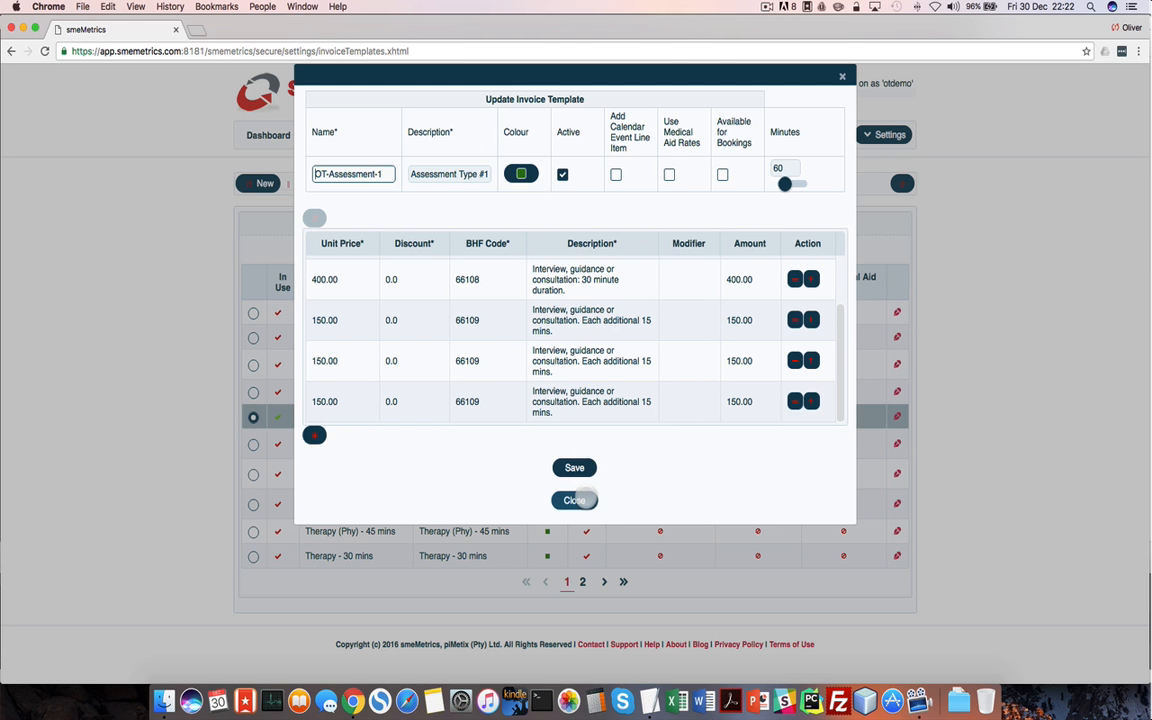
left_click(583, 499)
Start a new invoice template, add and remove a line item, and close it unsaved
left_click(263, 183)
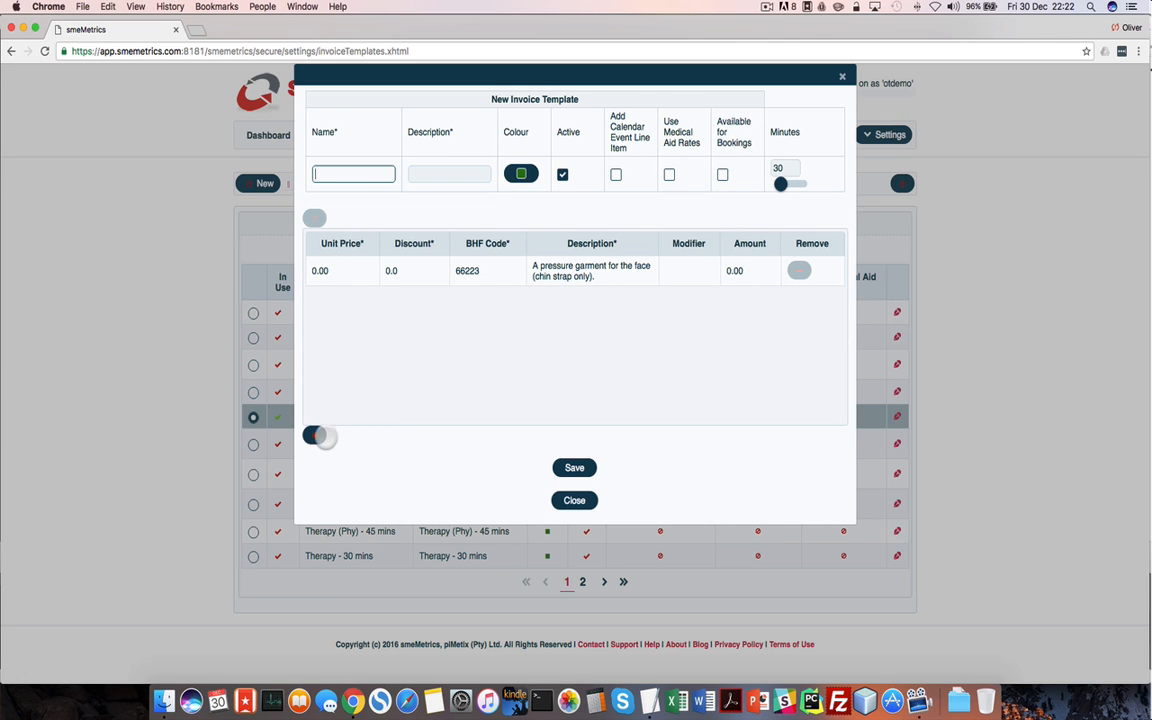
left_click(316, 436)
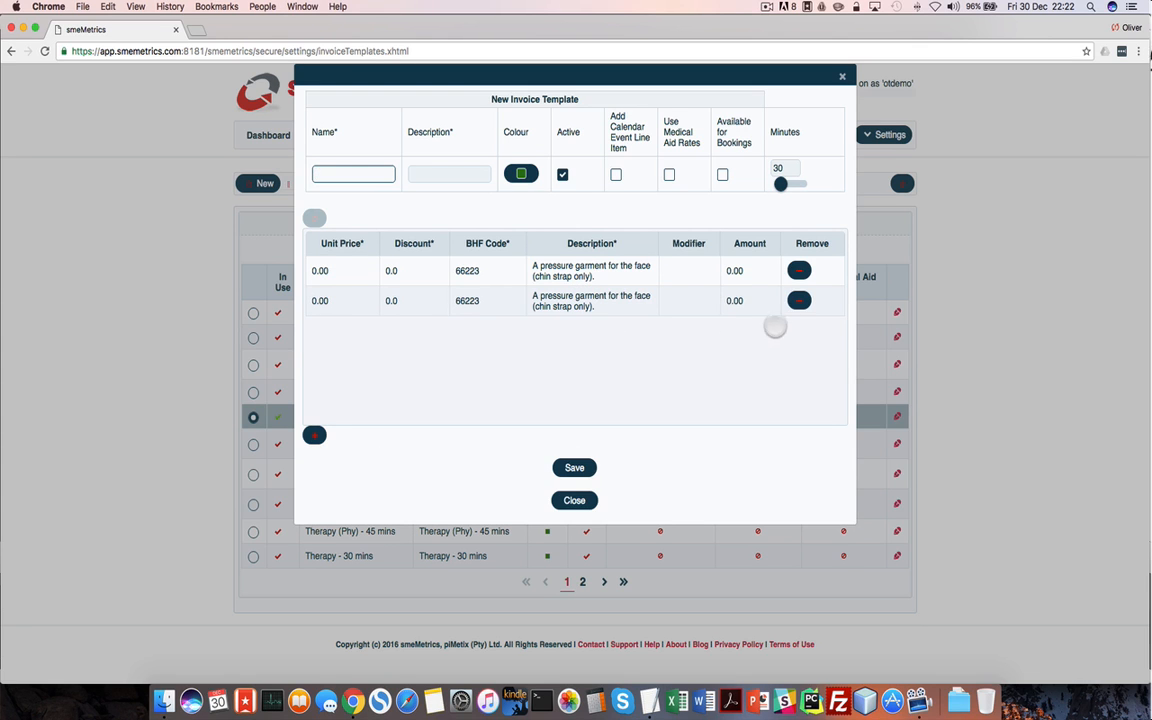
left_click(798, 302)
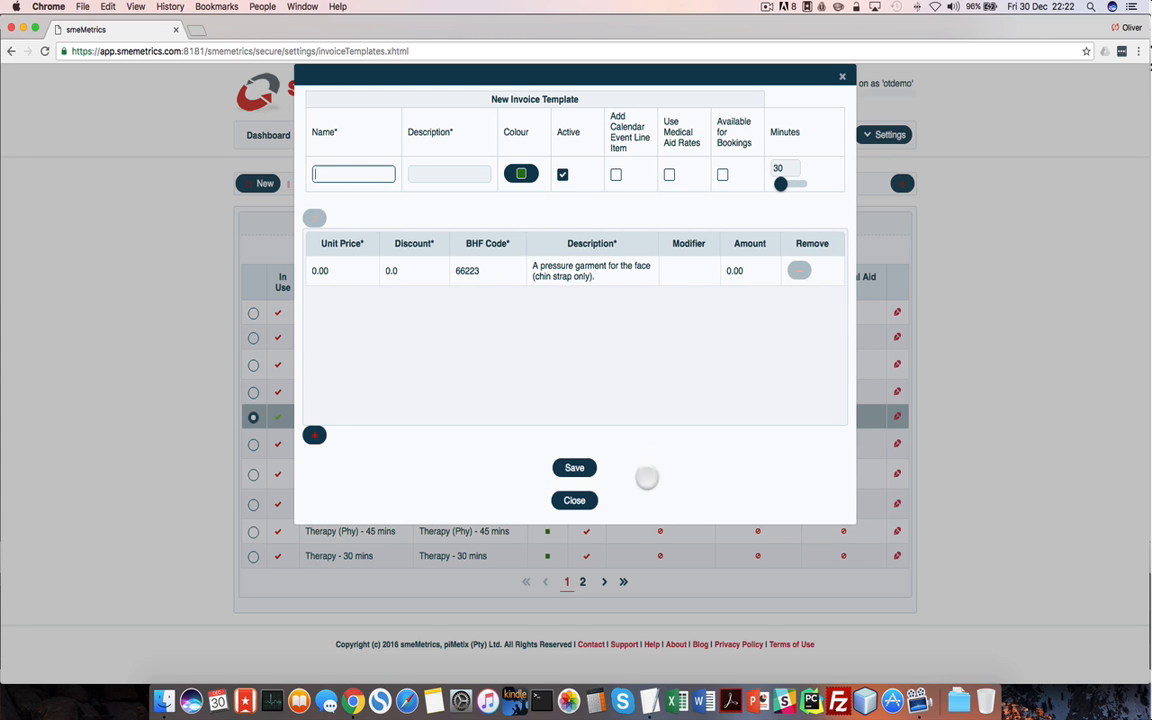
left_click(574, 502)
left_click(888, 137)
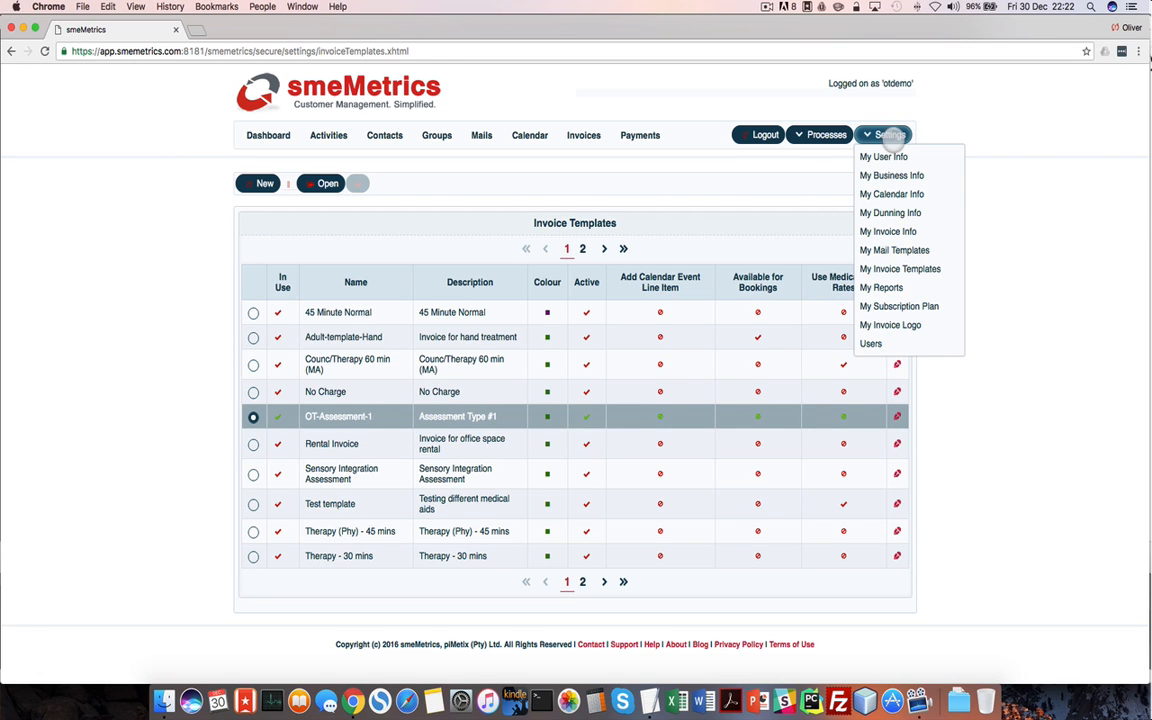
Set up the Invoice Summary (Monthly) report download for 2016-11-01 to 2016-12-31
left_click(881, 287)
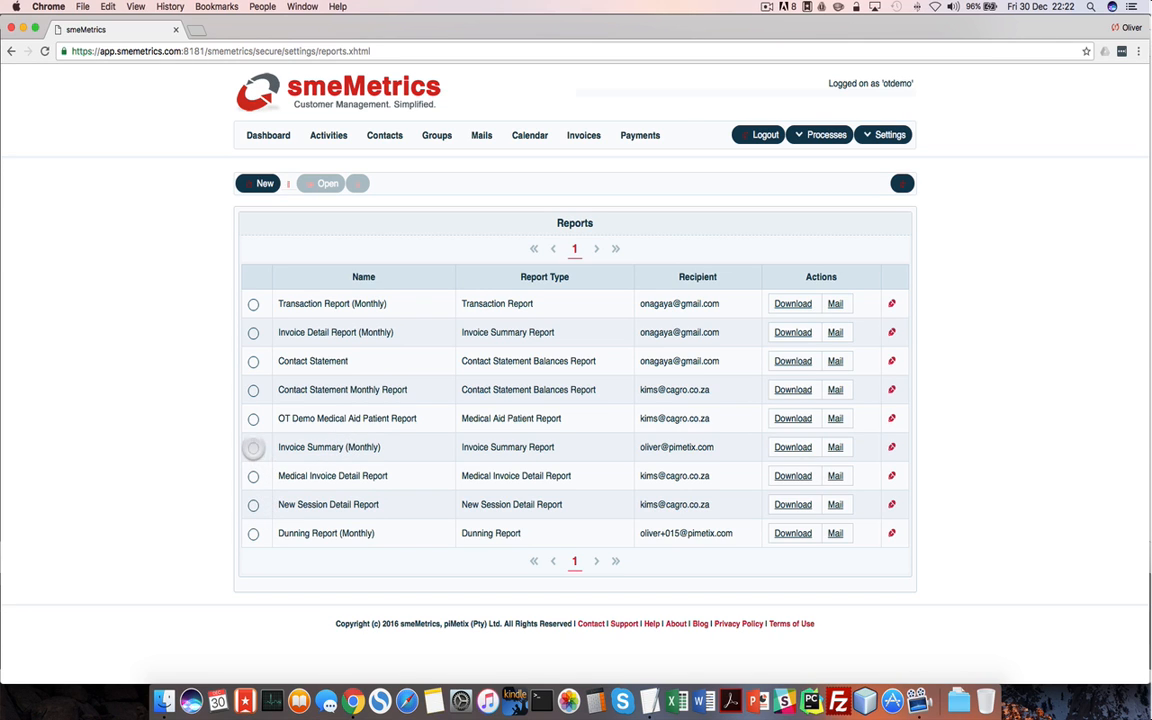
left_click(253, 447)
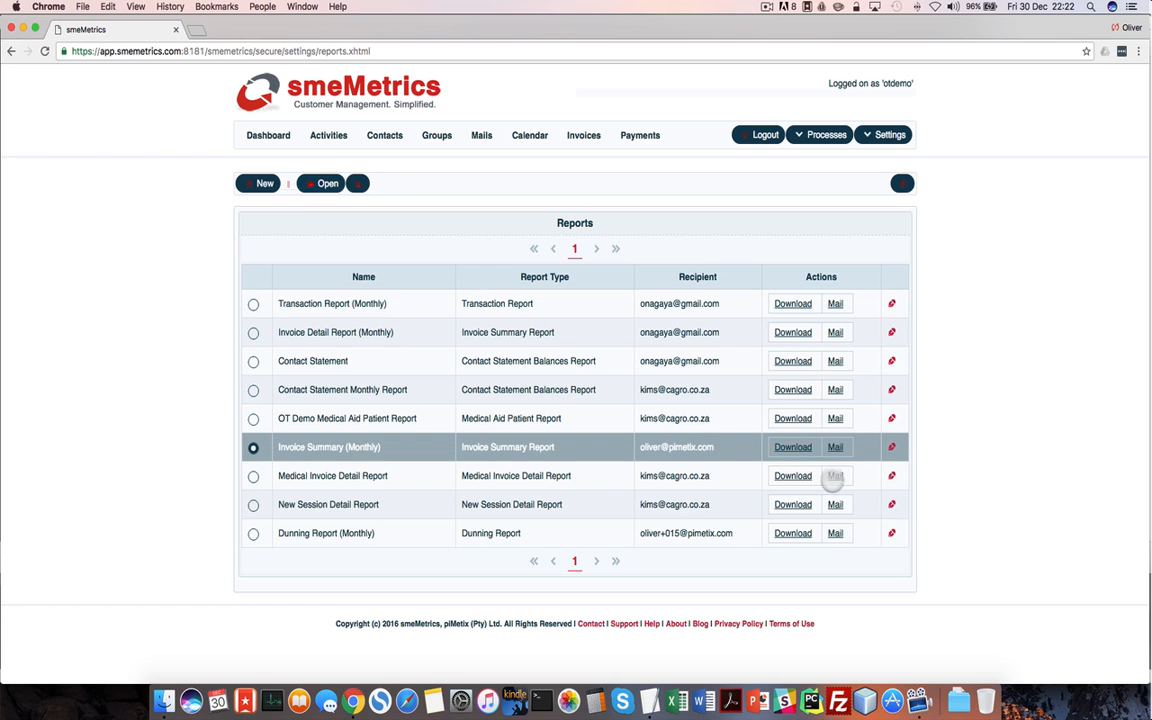
left_click(793, 447)
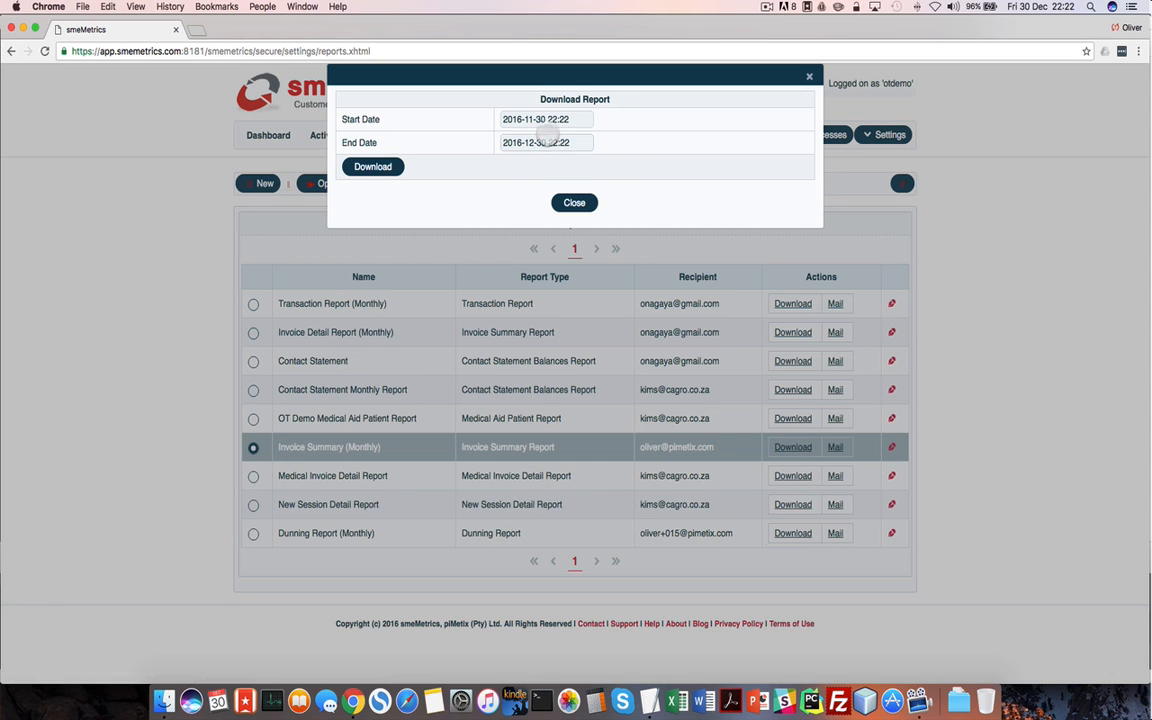
left_click(550, 119)
left_click(555, 188)
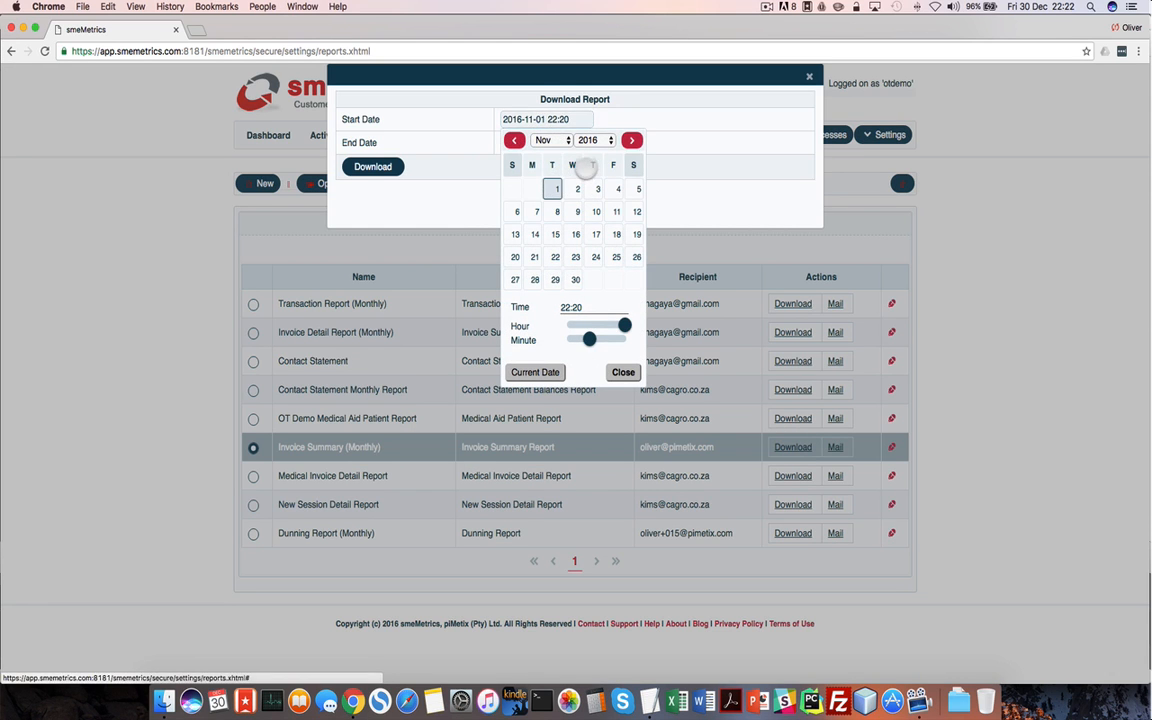
left_click(566, 143)
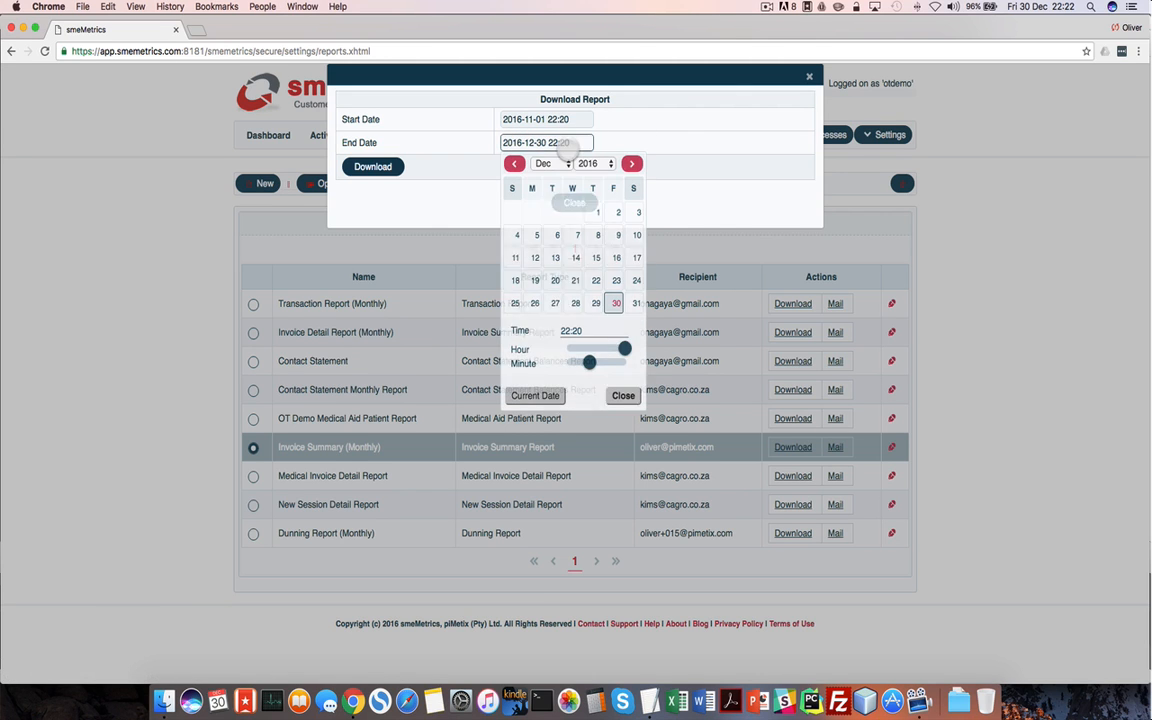
left_click(636, 303)
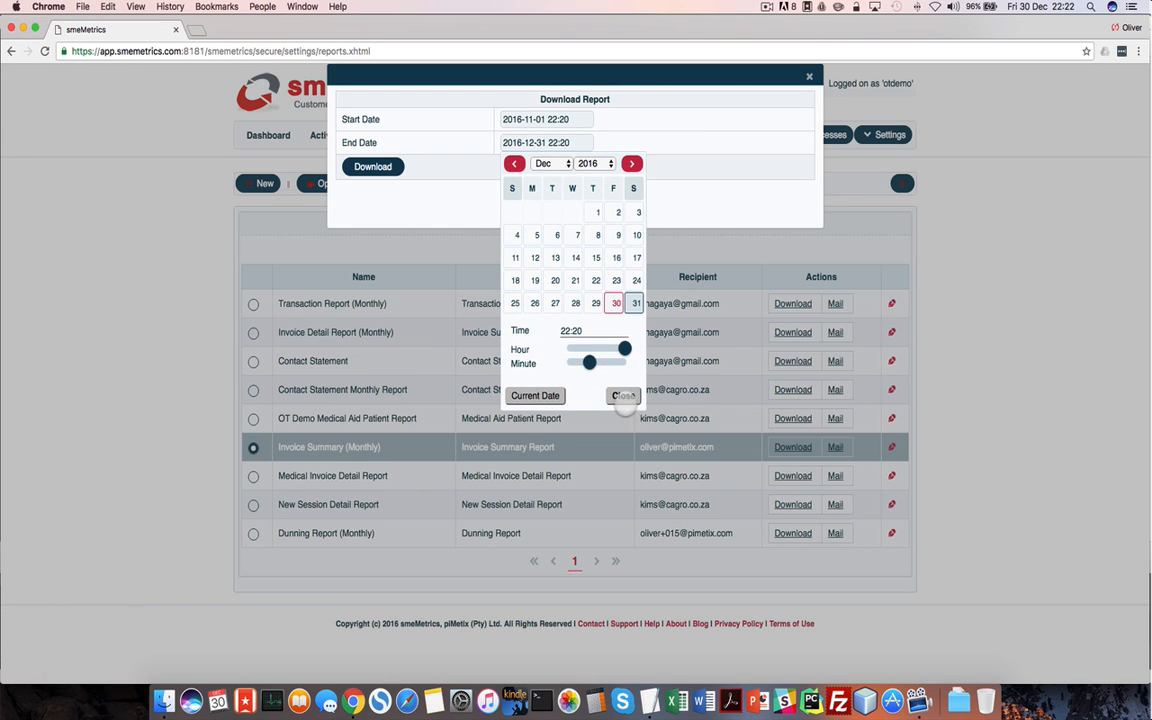
left_click(623, 396)
Download the report PDF, look it over, then close it and the download form
left_click(389, 170)
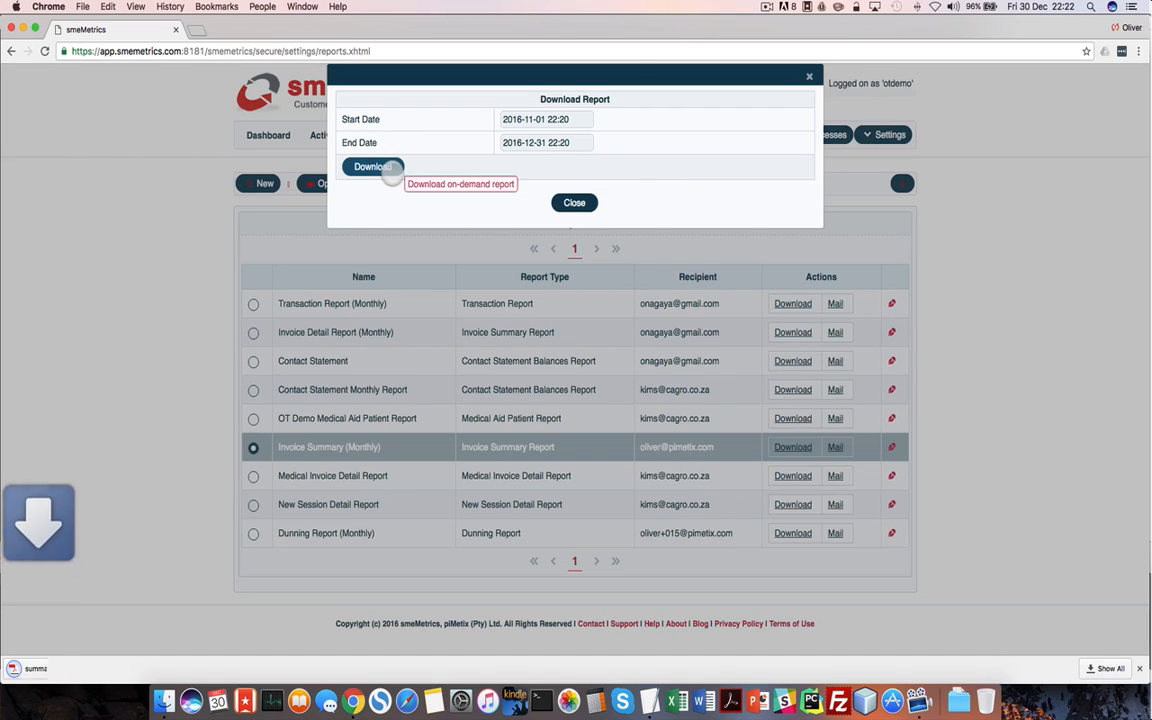
left_click(46, 670)
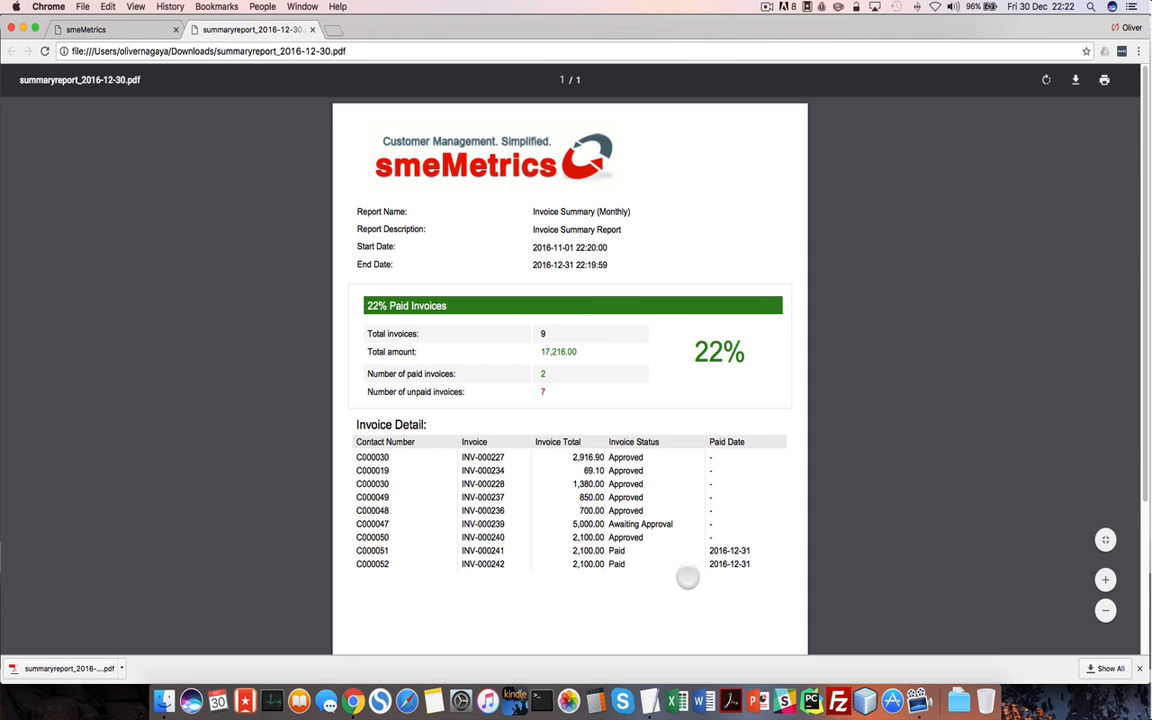
scroll(685, 574, "down", 5)
scroll(687, 577, "up", 5)
left_click(312, 29)
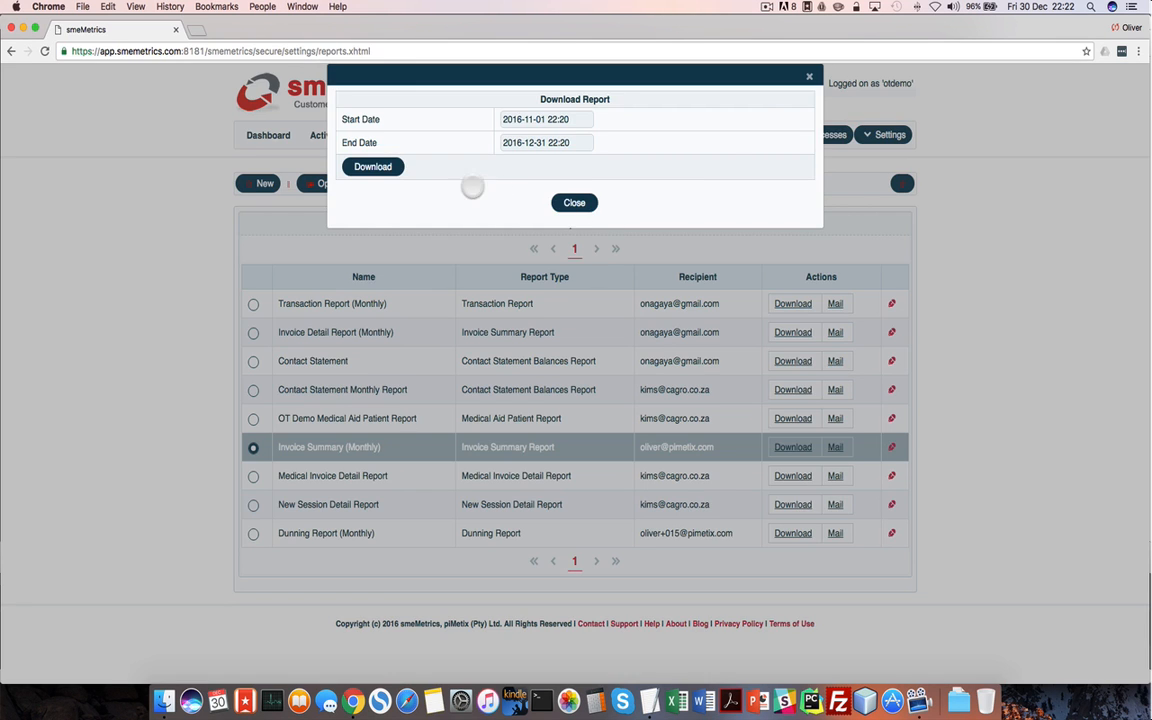
left_click(574, 202)
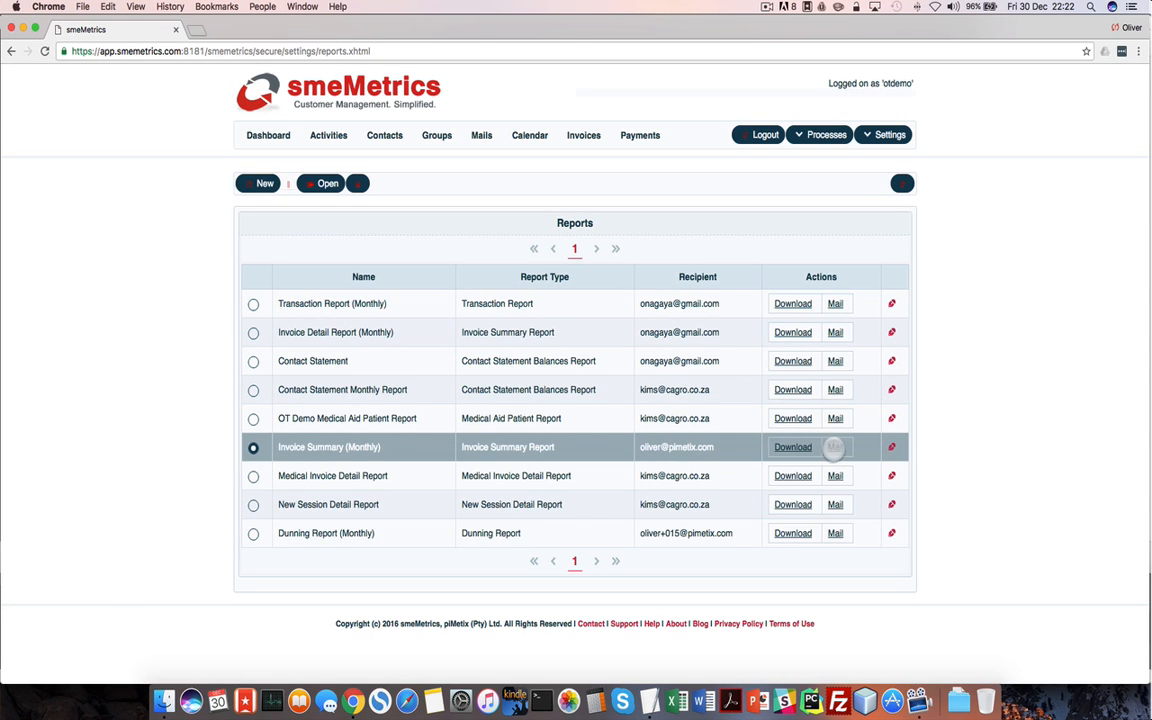
left_click(262, 184)
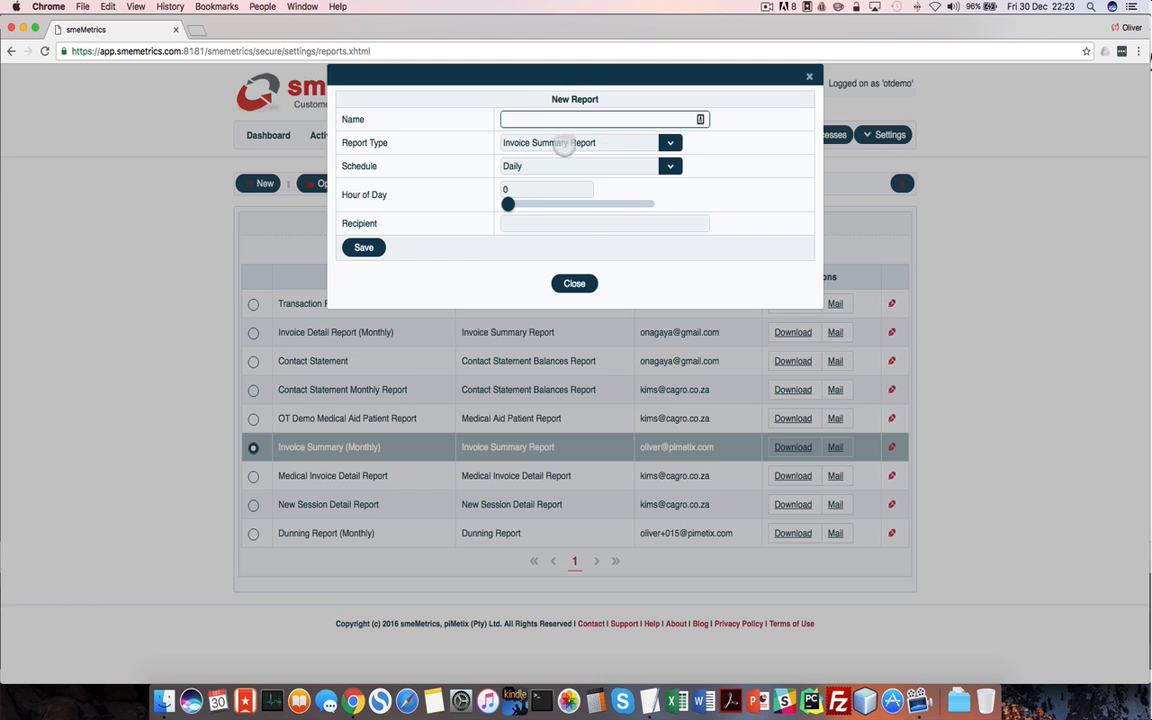
left_click(671, 143)
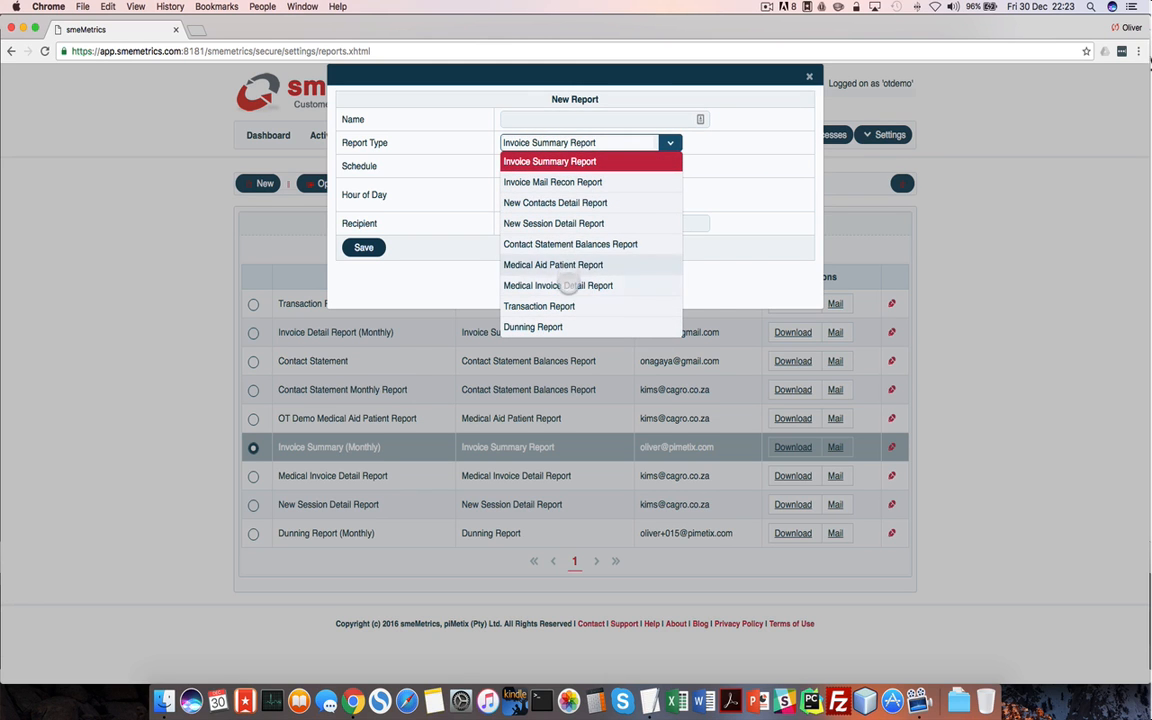
left_click(550, 328)
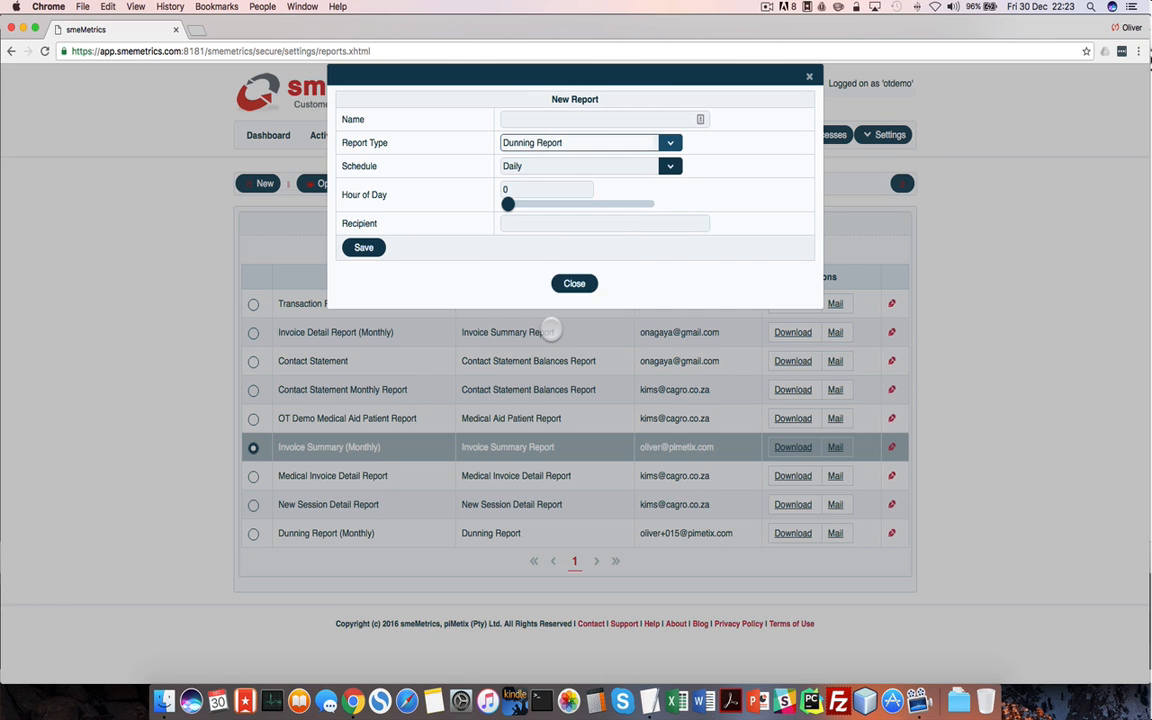
left_click(669, 167)
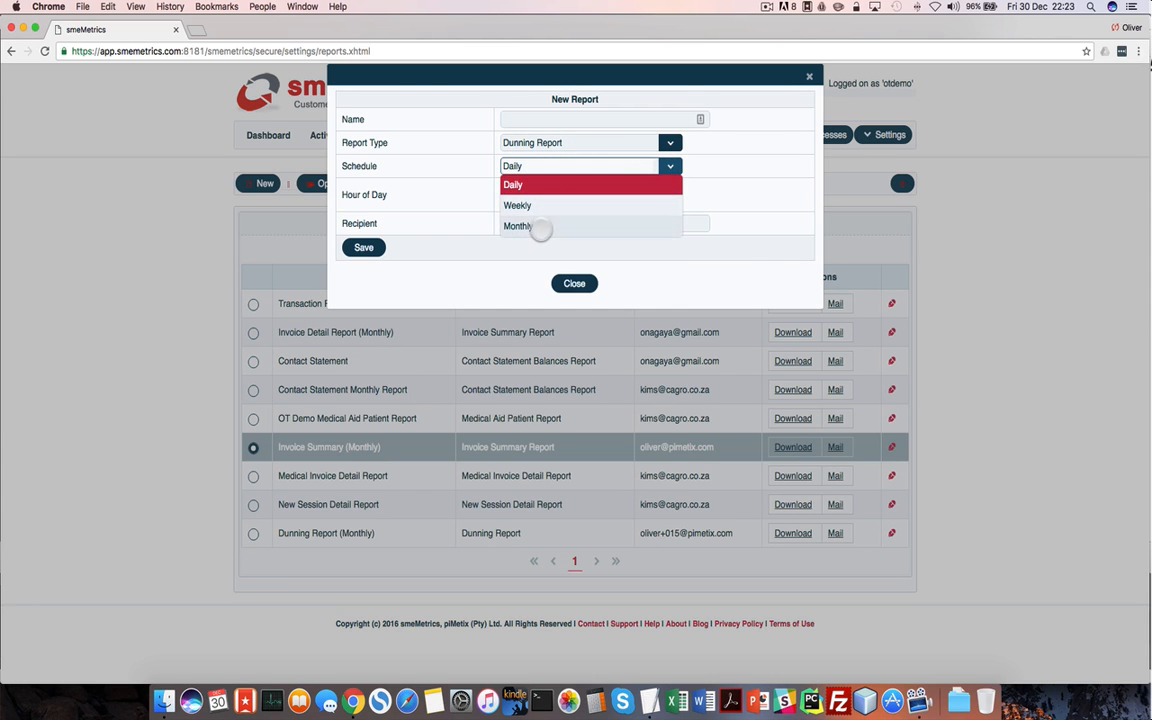
left_click(766, 261)
left_click(527, 195)
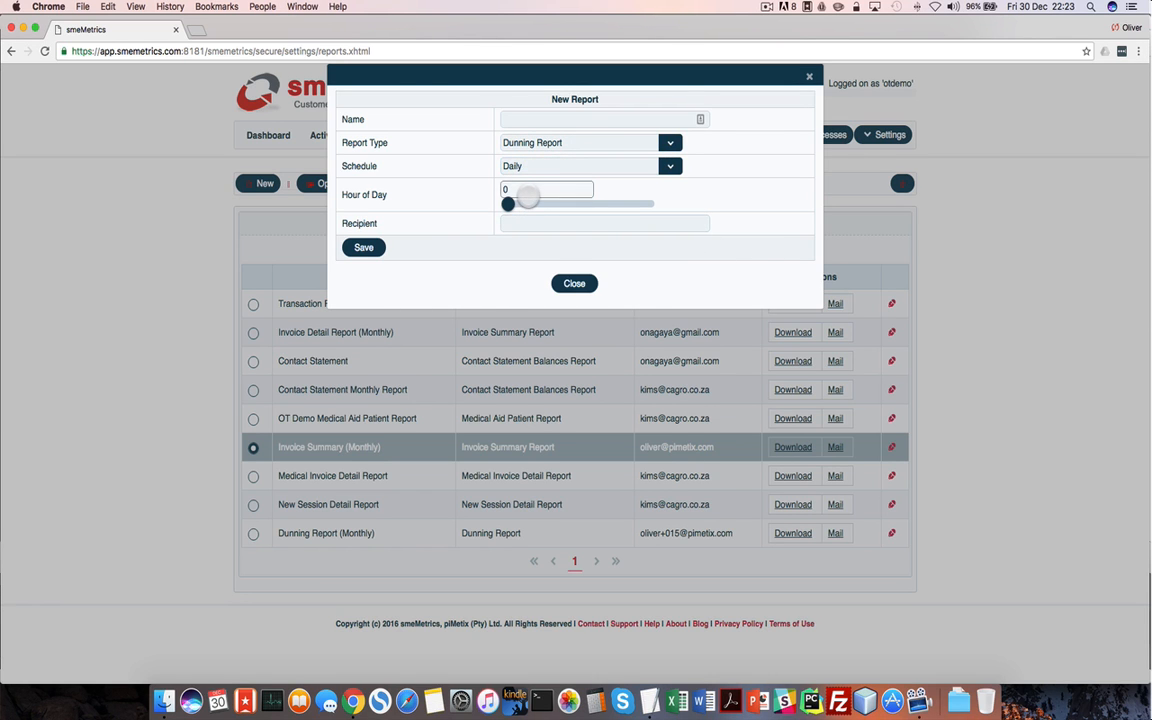
left_click(669, 167)
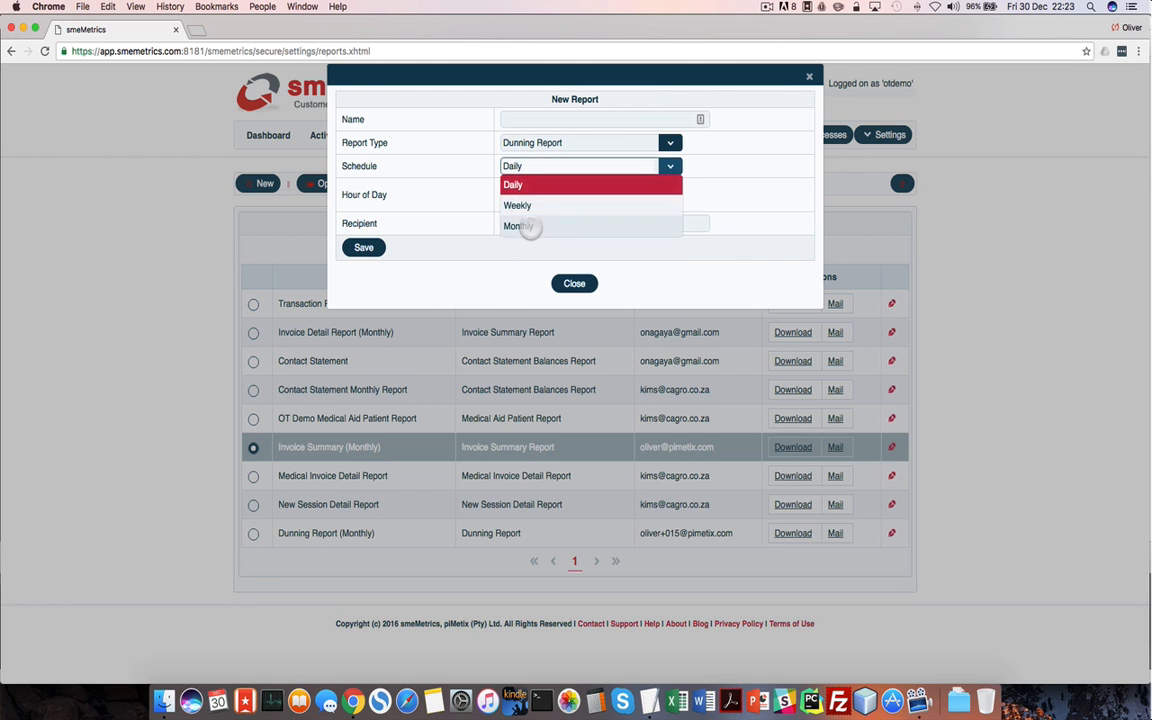
left_click(530, 228)
left_click(529, 228)
left_click(366, 249)
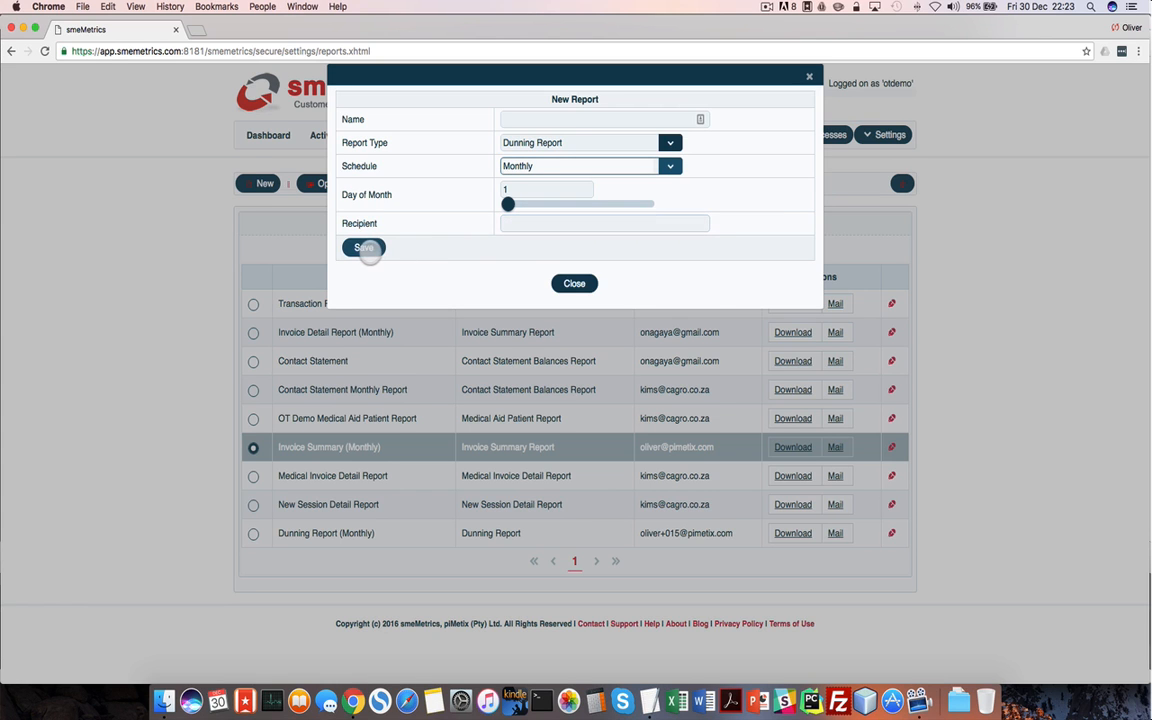
left_click(566, 283)
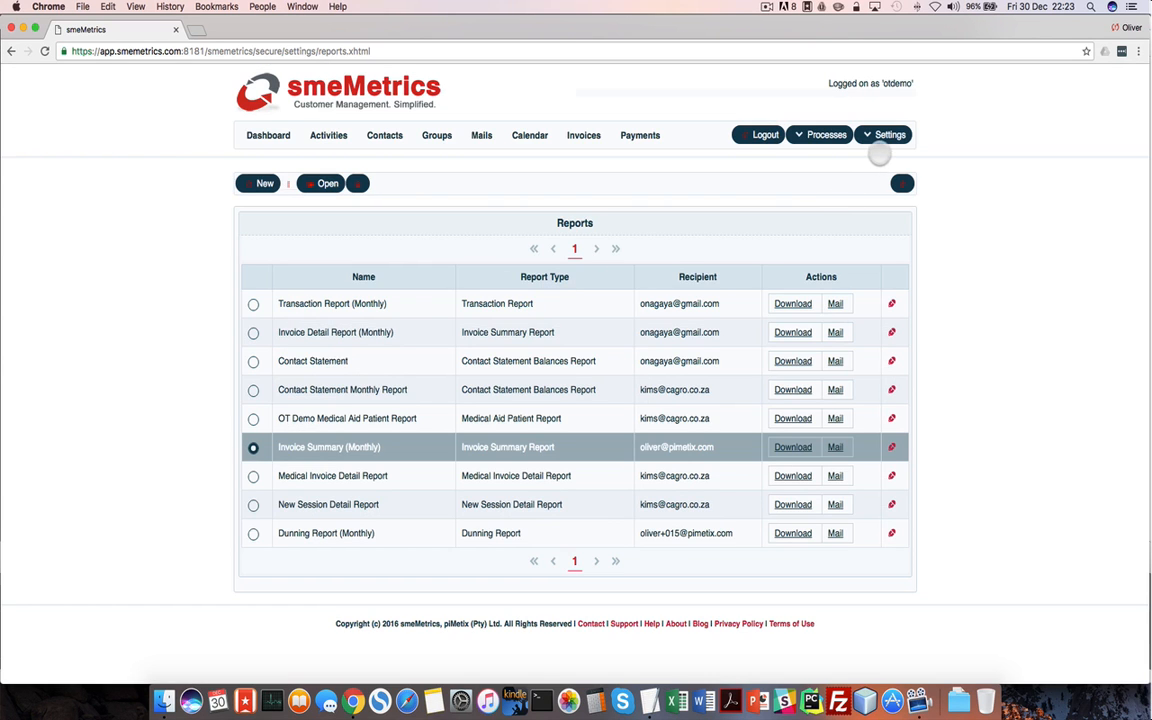
Review the Advanced R375.00 plan and pre-paid balance history, then show the Invoice Logo settings
left_click(886, 140)
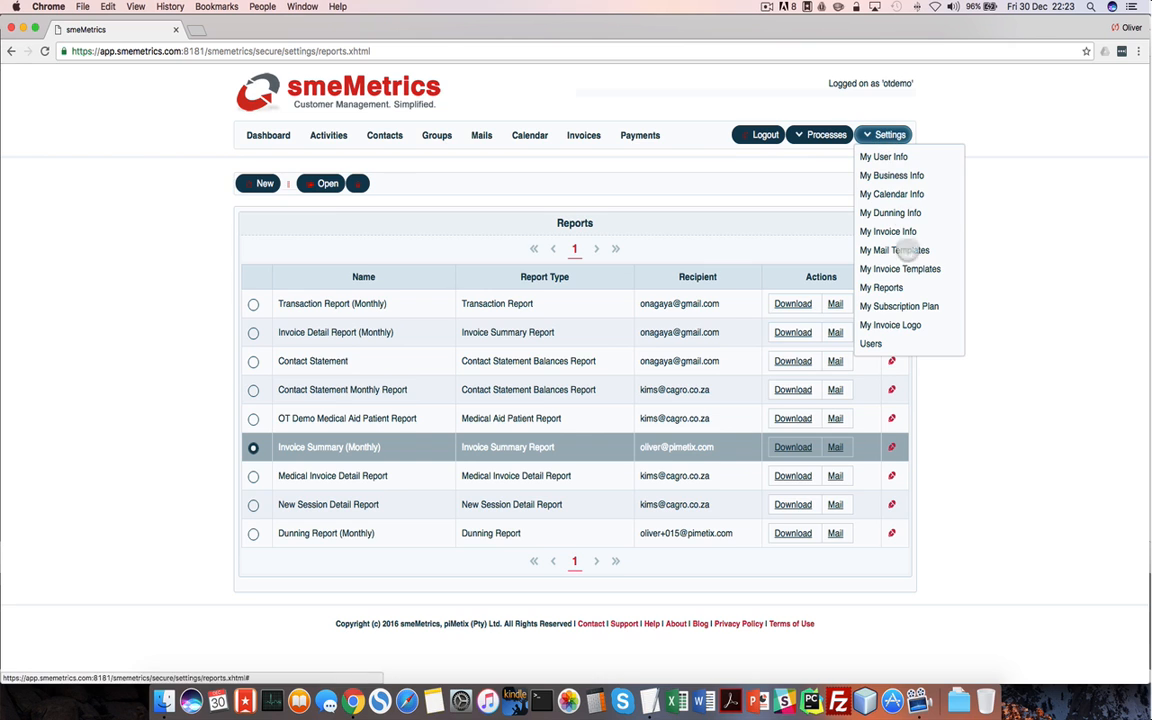
left_click(900, 306)
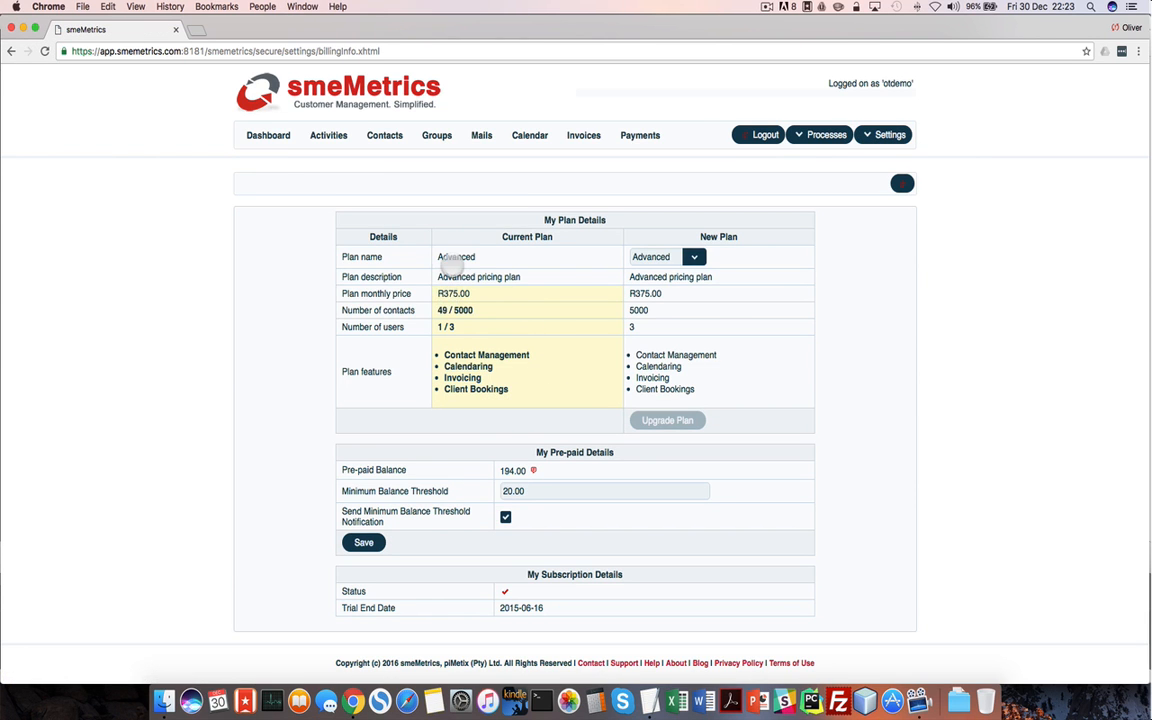
left_click(533, 470)
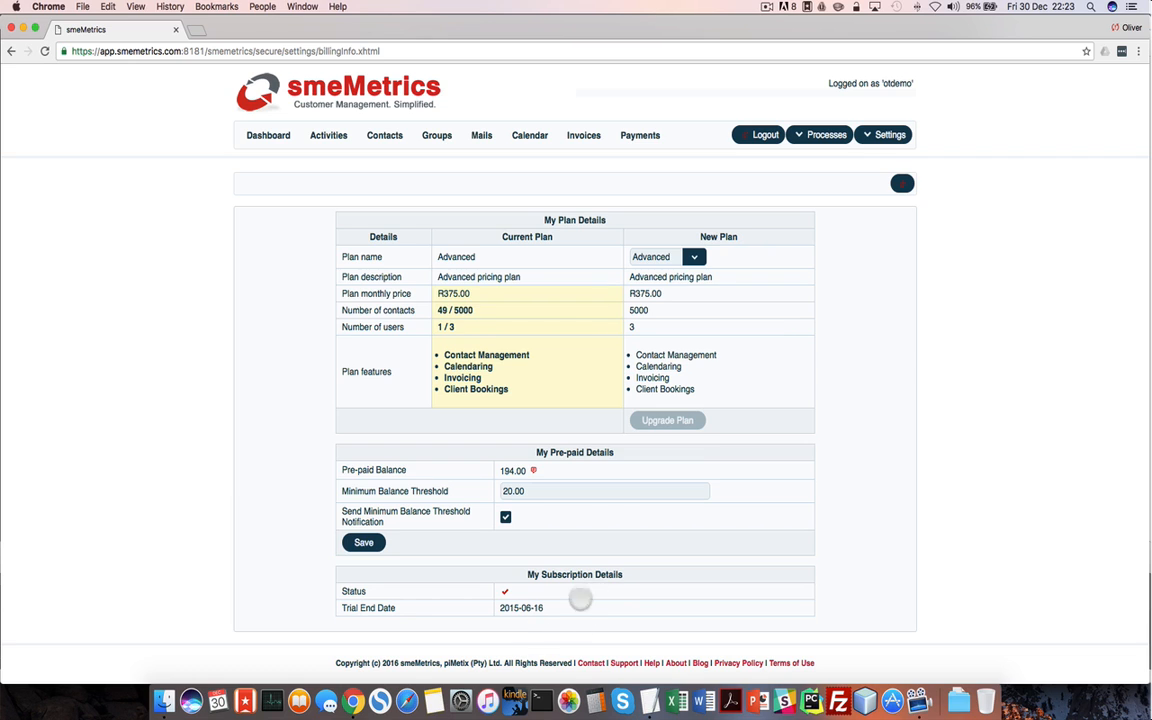
left_click(887, 134)
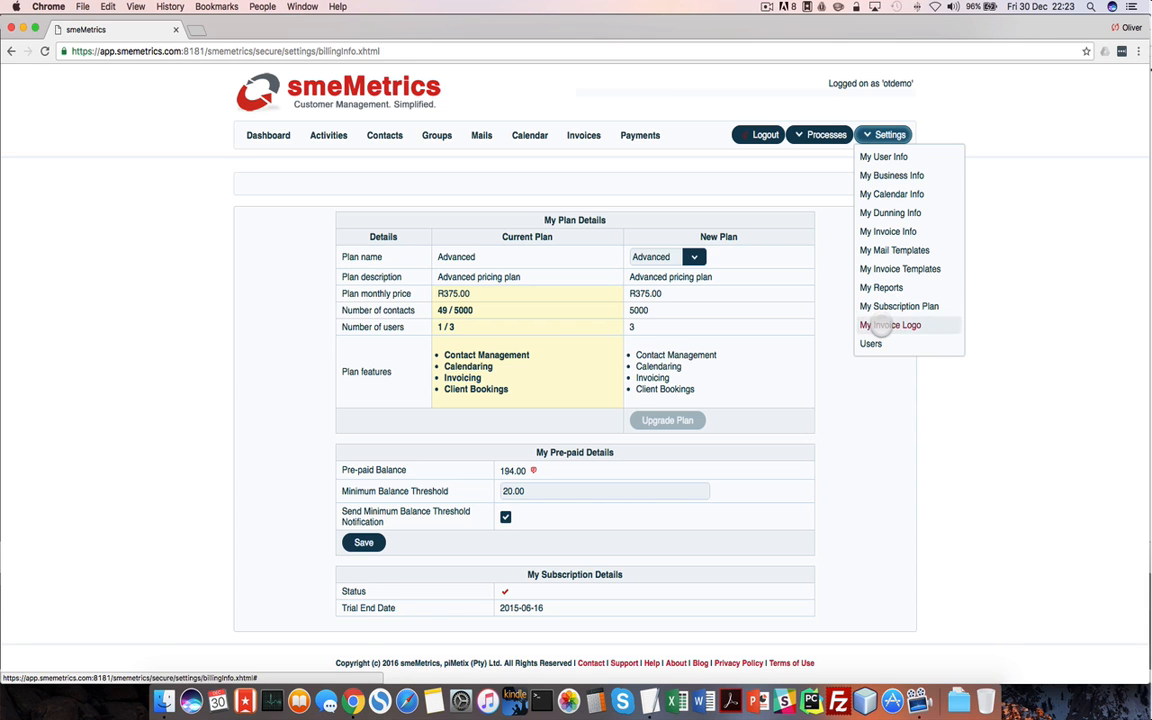
left_click(888, 324)
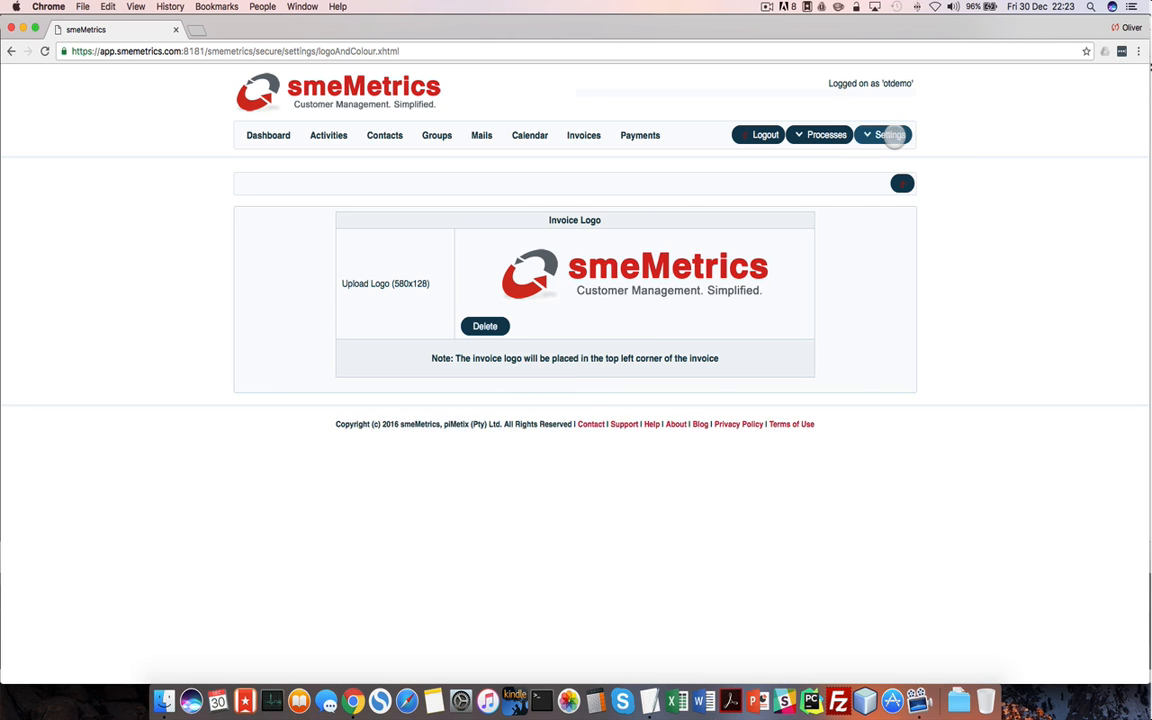
Draft a new user with Admin, Support and Billing roles, discard it, and return to Dashboard
left_click(889, 135)
left_click(871, 343)
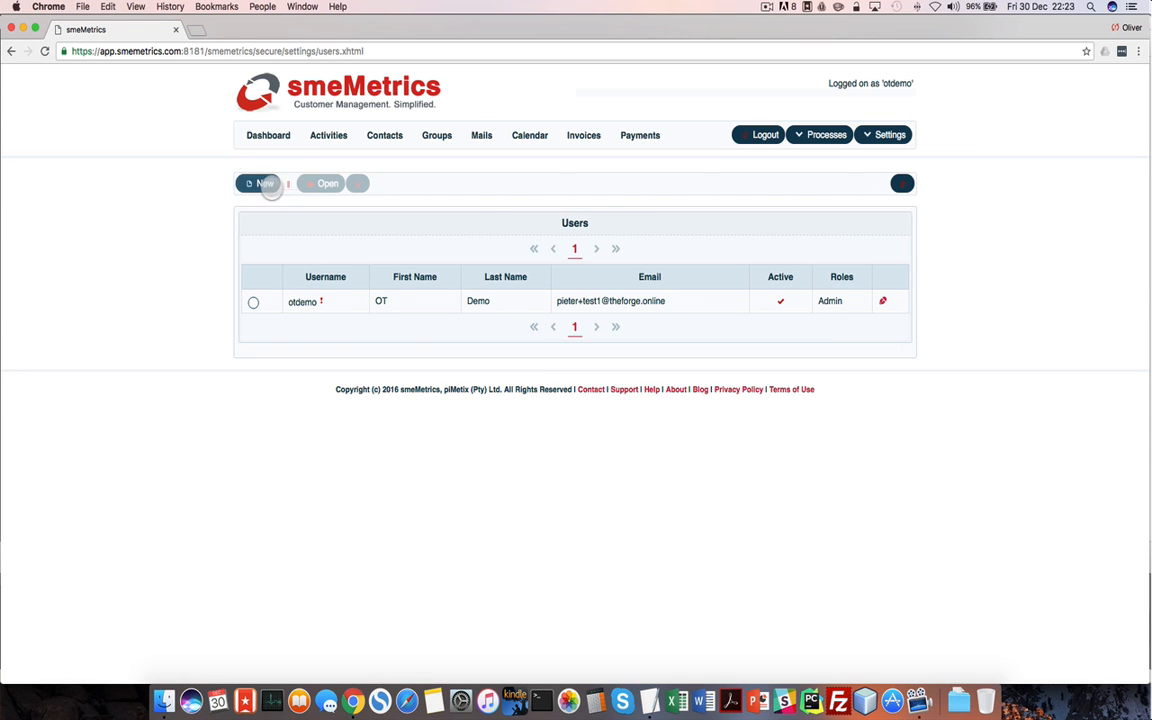
left_click(264, 183)
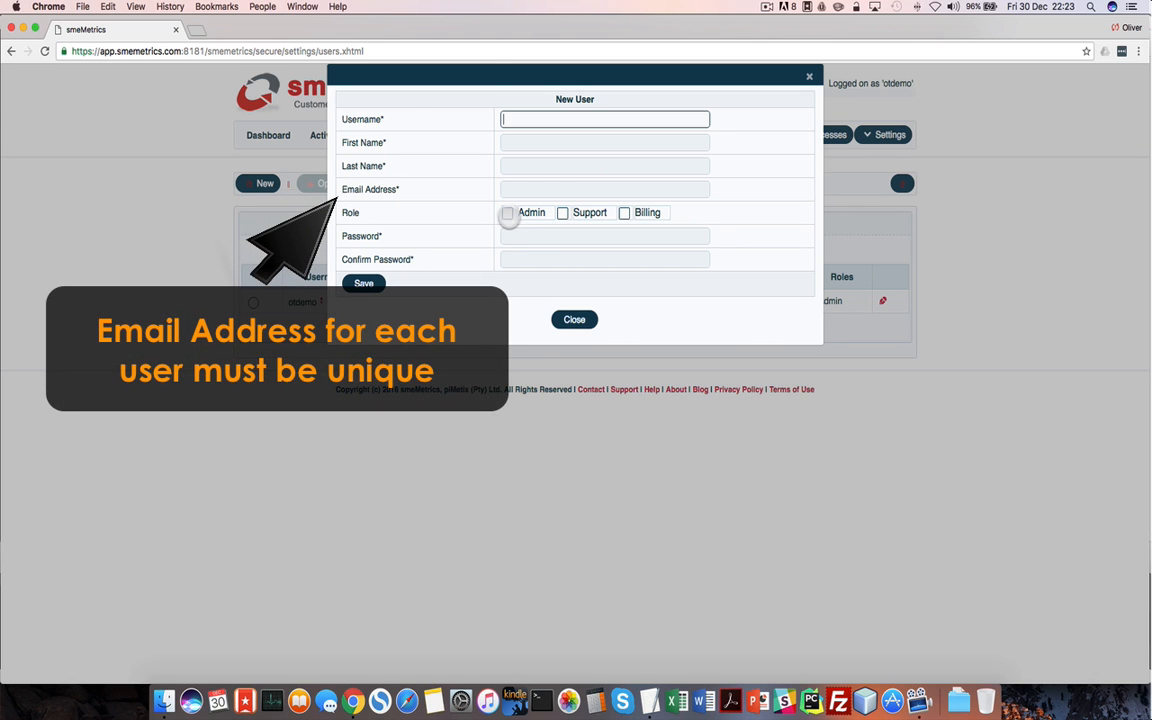
left_click(508, 213)
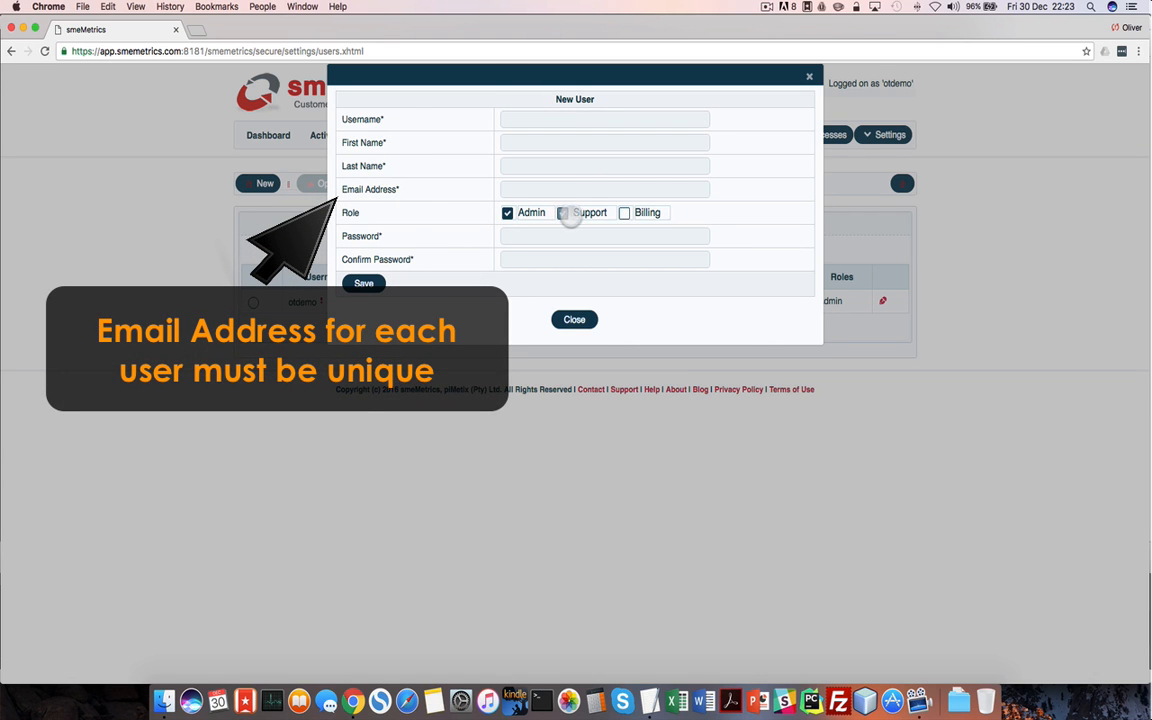
left_click(565, 213)
left_click(624, 213)
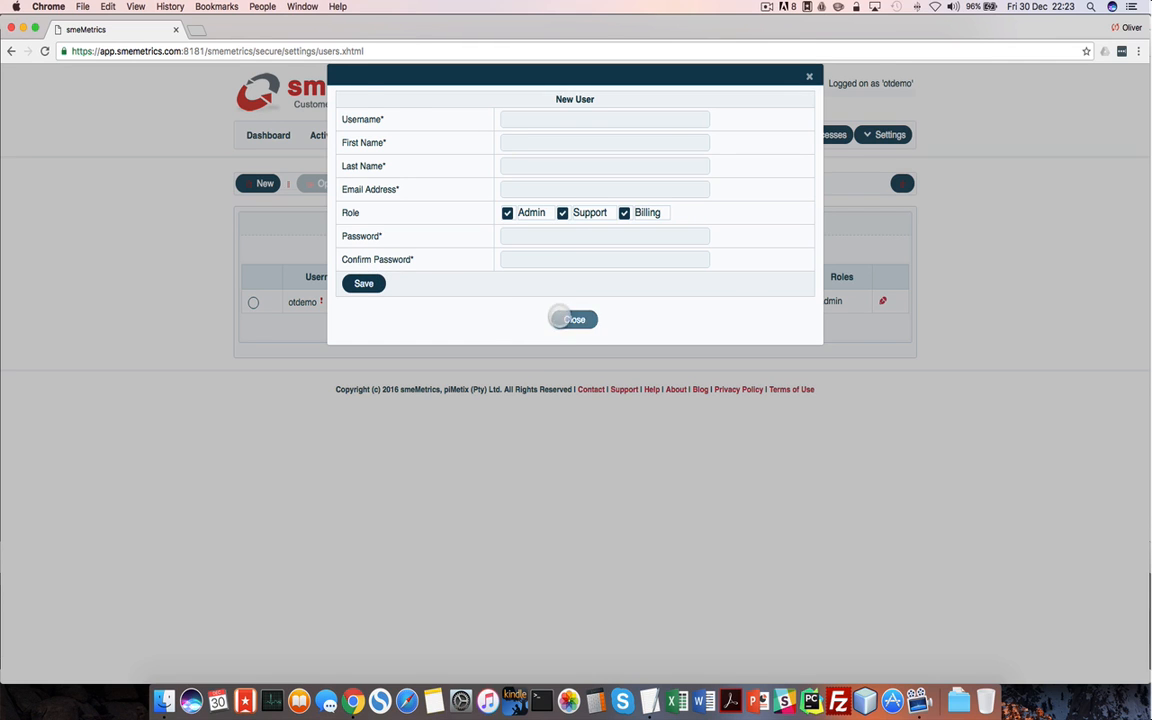
left_click(560, 319)
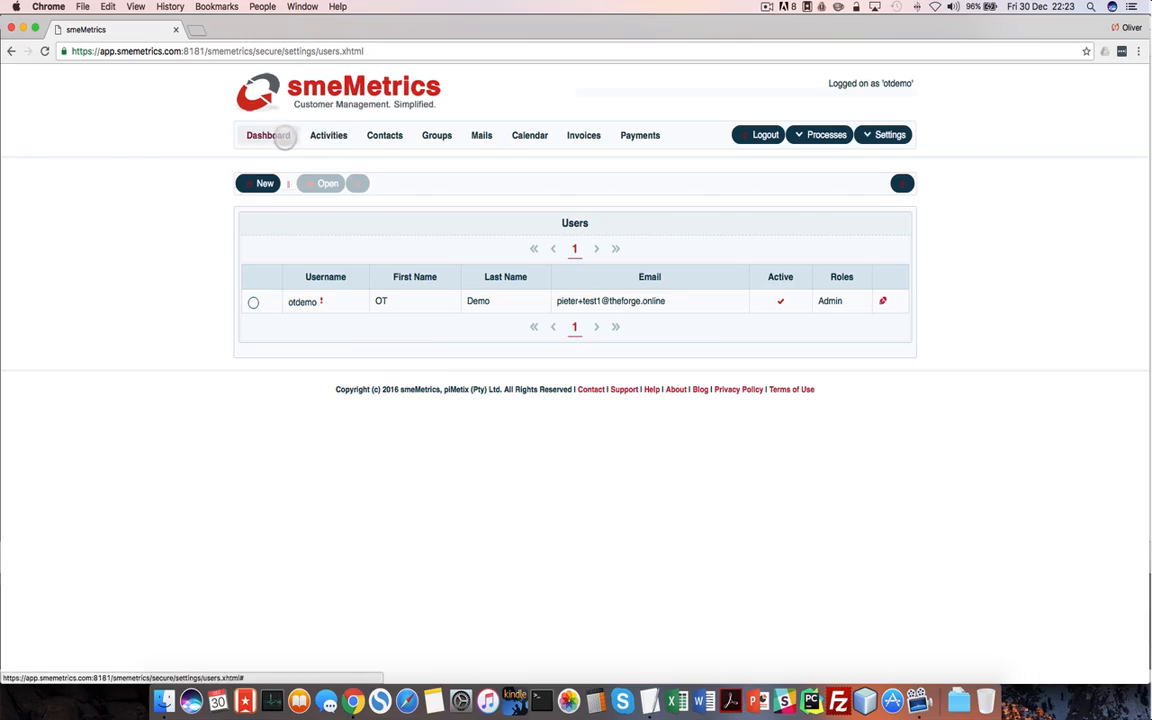
left_click(285, 138)
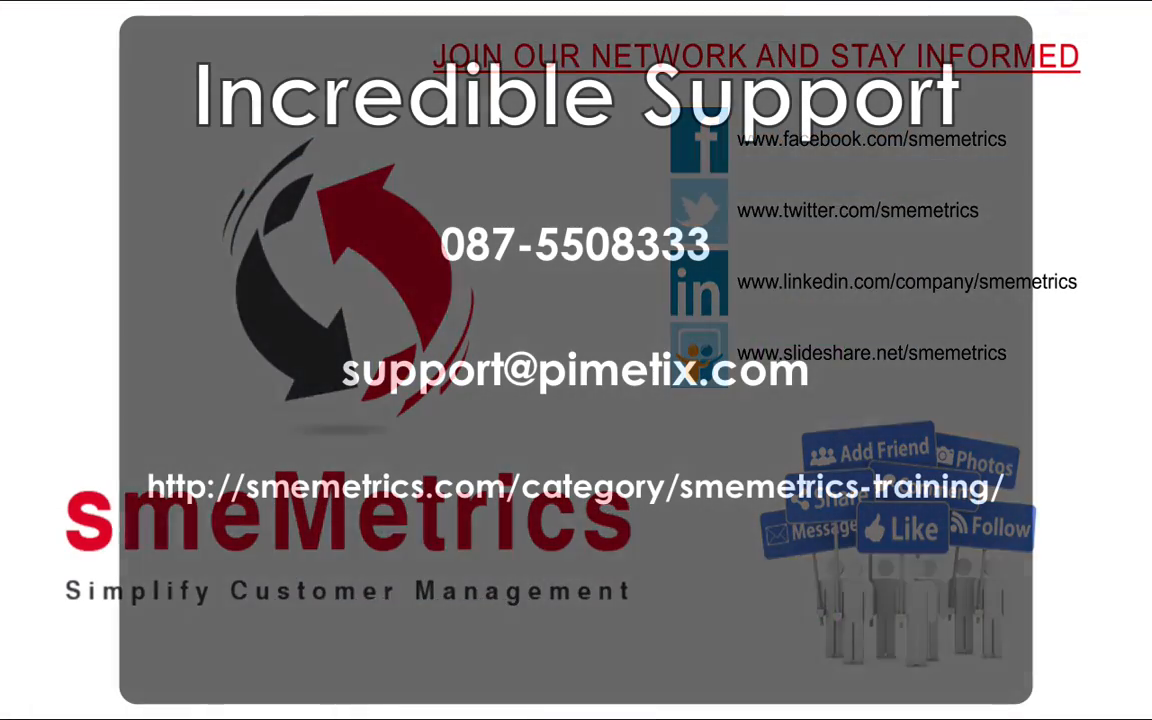